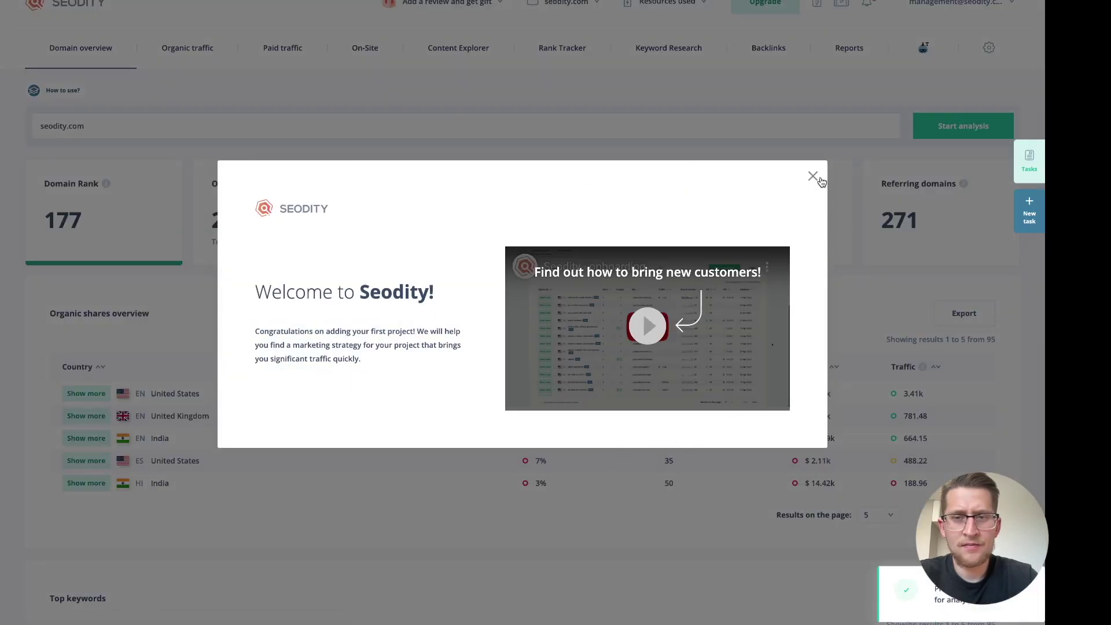
Close the Welcome to Seodity message to reveal the seodity.com domain overview
{"action": "left_click", "coordinate": [813, 177]}
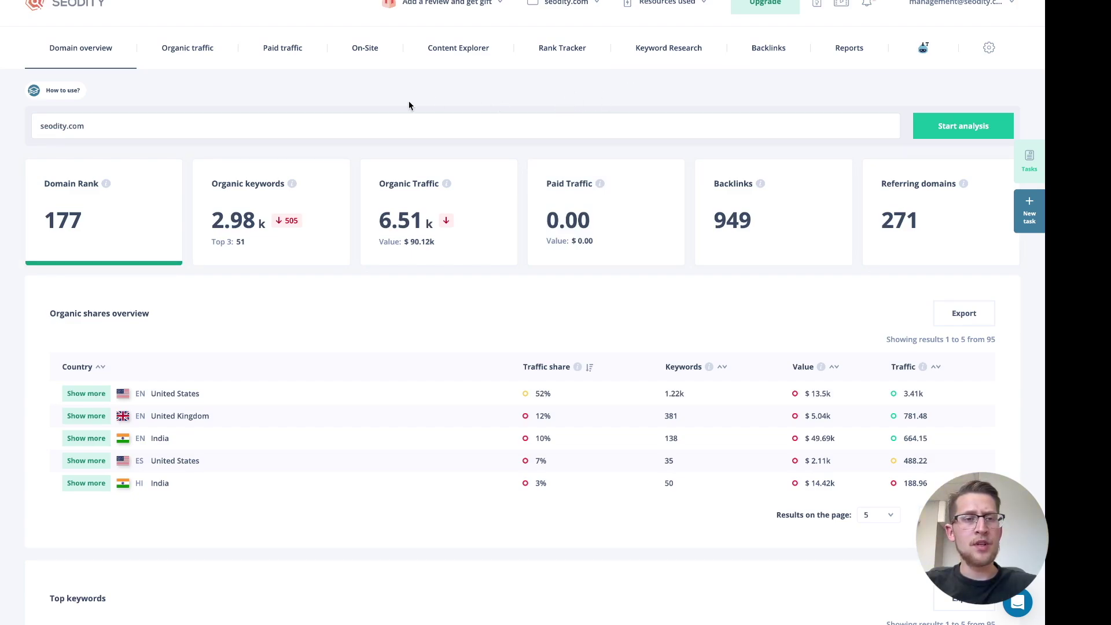
Analyse tesla.com and review its overview: Domain Rank 628, 50.32M organic traffic, 2.45M backlinks
{"action": "double_click", "coordinate": [398, 123]}
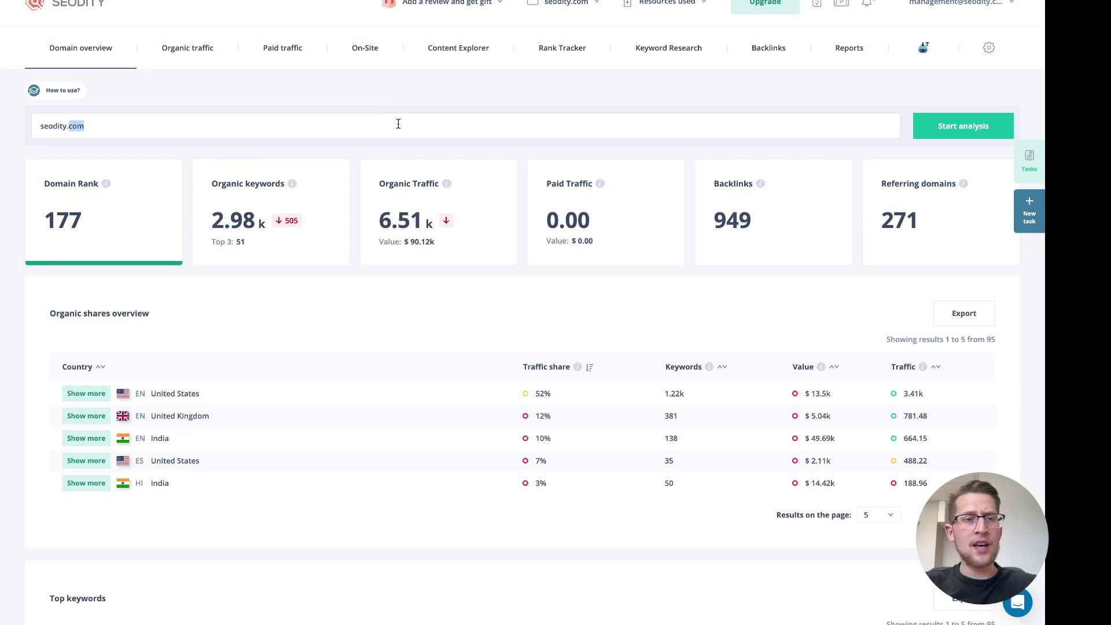
{"action": "key", "text": "ctrl+a"}
{"action": "type", "text": "te"}
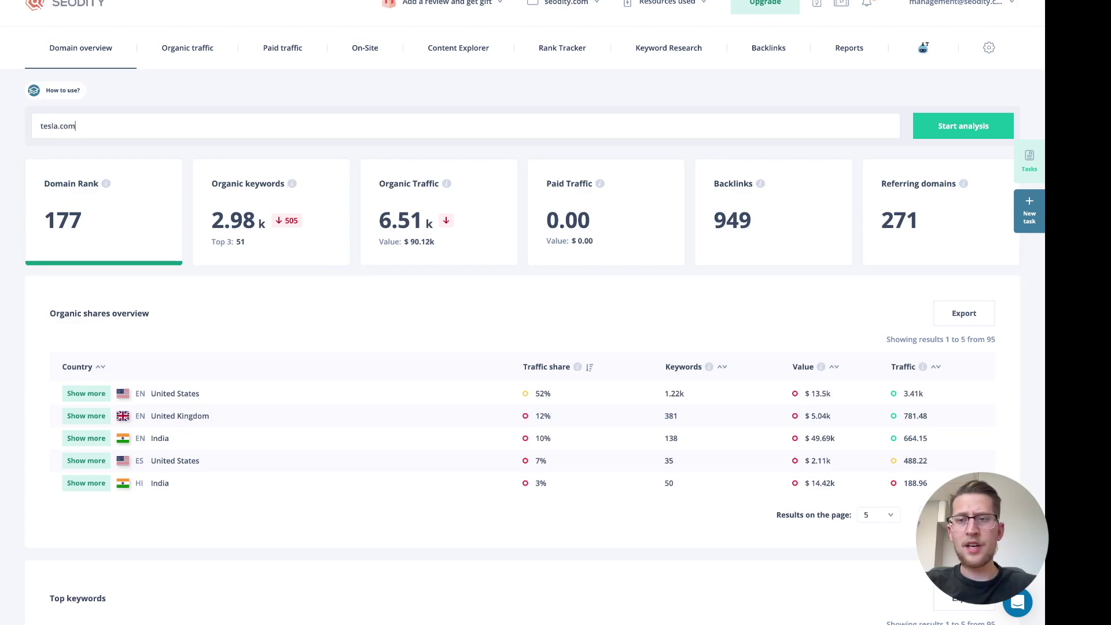
{"action": "key", "text": "Return"}
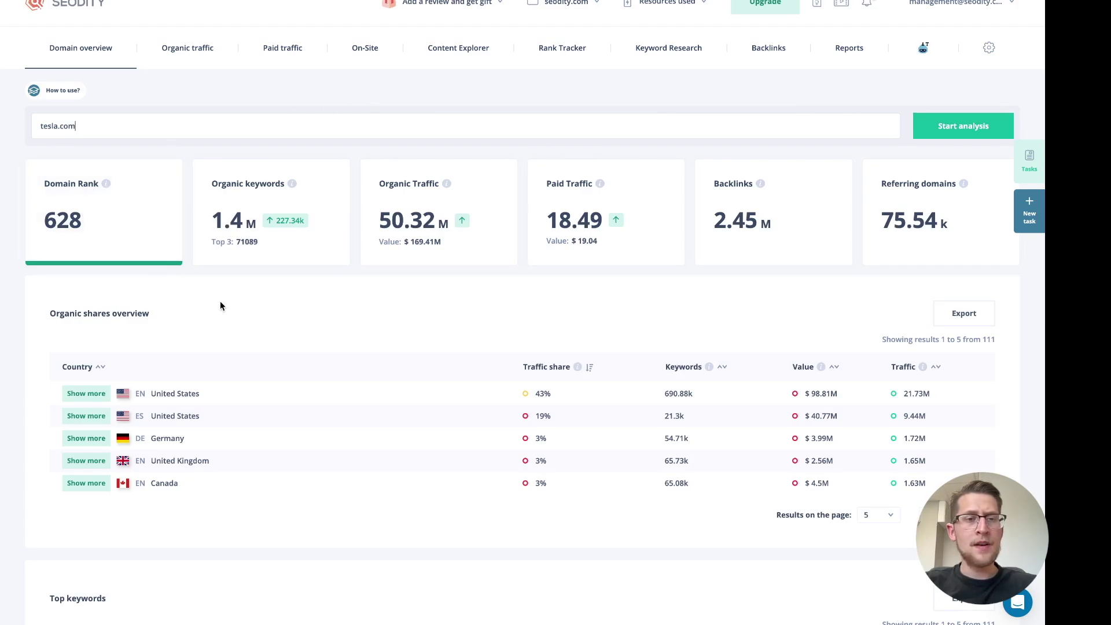
{"action": "scroll", "coordinate": [320, 274], "scroll_direction": "down", "scroll_amount": 1}
{"action": "scroll", "coordinate": [321, 275], "scroll_direction": "up", "scroll_amount": 1}
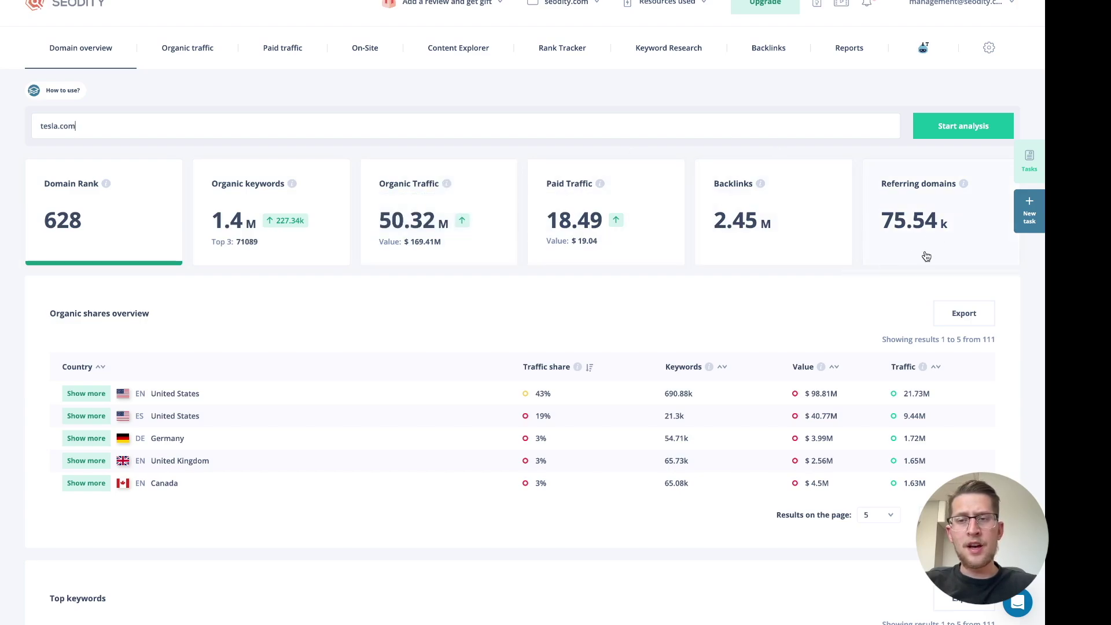
{"action": "scroll", "coordinate": [676, 220], "scroll_direction": "down", "scroll_amount": 2}
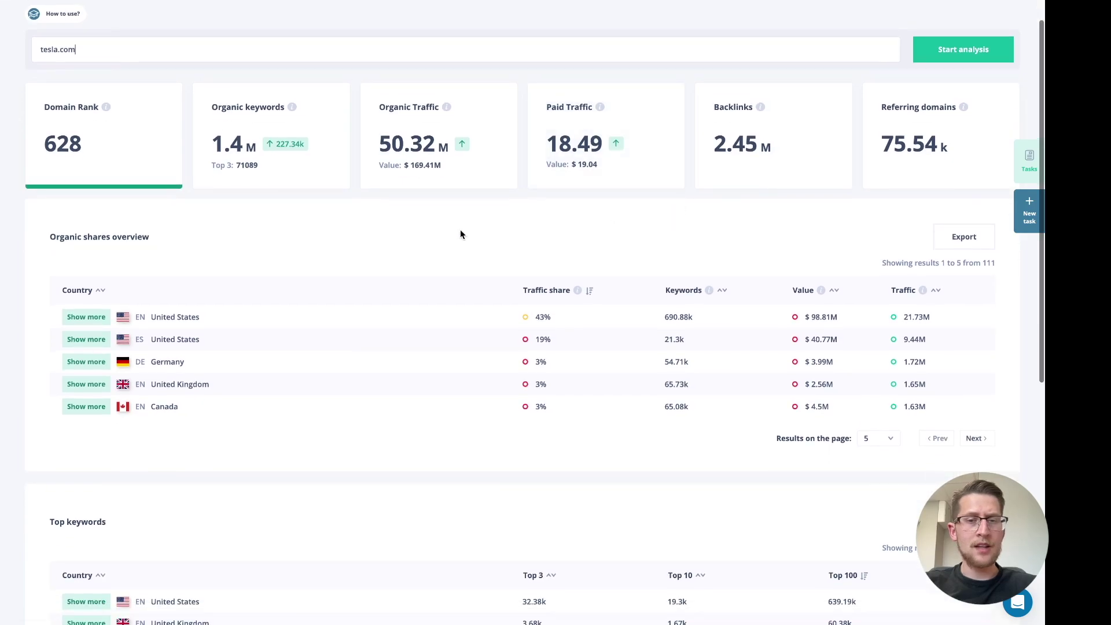
{"action": "scroll", "coordinate": [460, 233], "scroll_direction": "down", "scroll_amount": 1}
{"action": "scroll", "coordinate": [304, 202], "scroll_direction": "down", "scroll_amount": 1}
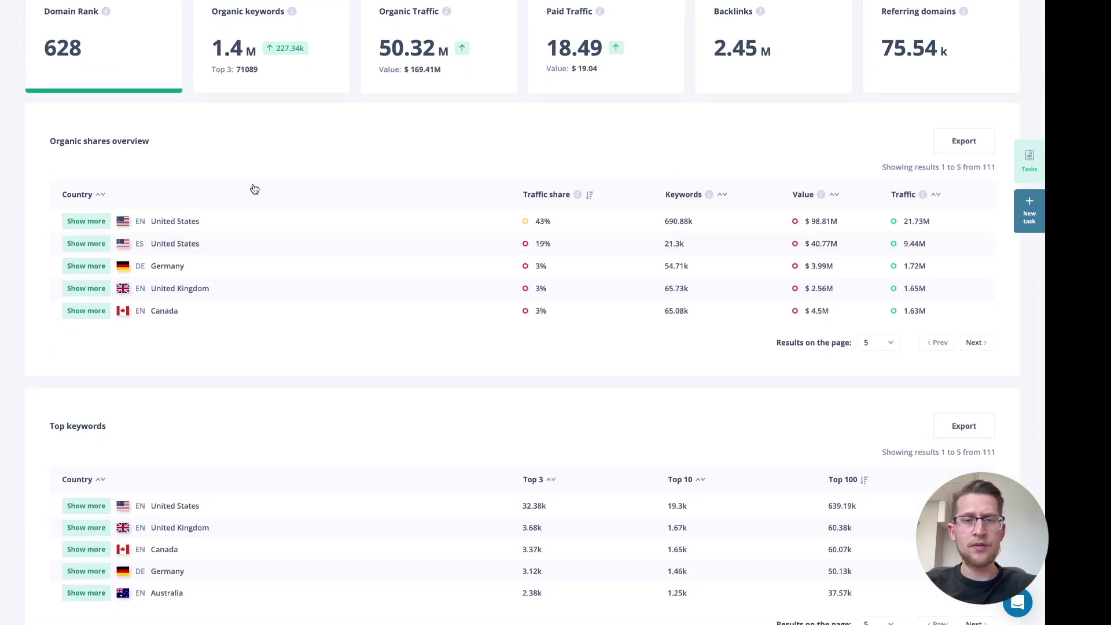
{"action": "scroll", "coordinate": [253, 189], "scroll_direction": "down", "scroll_amount": 1}
{"action": "scroll", "coordinate": [266, 191], "scroll_direction": "down", "scroll_amount": 2}
{"action": "scroll", "coordinate": [249, 258], "scroll_direction": "down", "scroll_amount": 4}
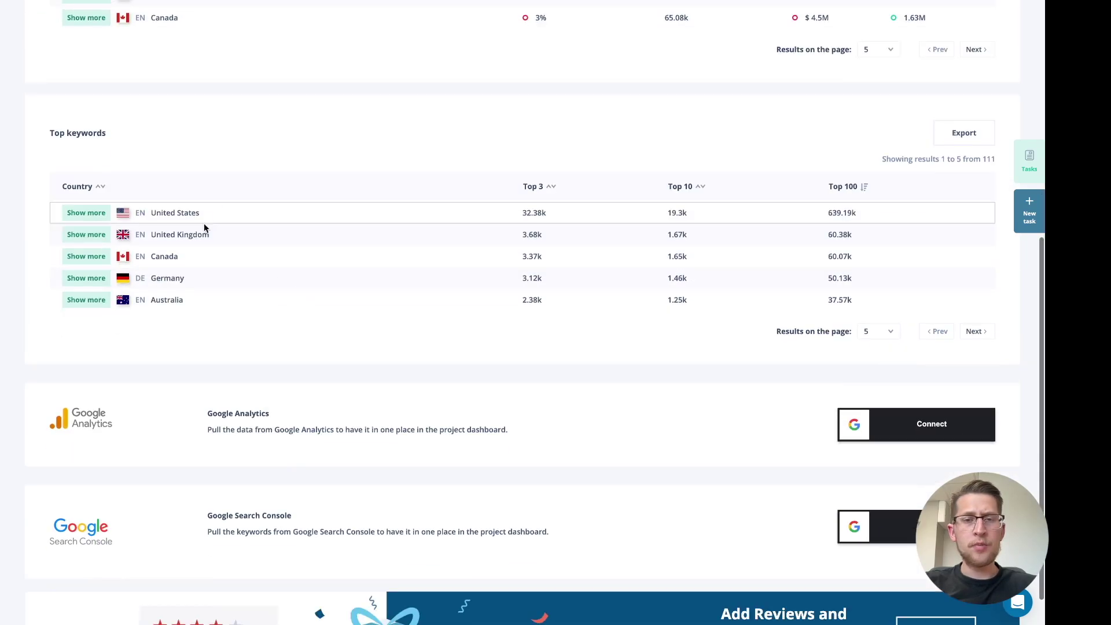
{"action": "scroll", "coordinate": [385, 292], "scroll_direction": "down", "scroll_amount": 1}
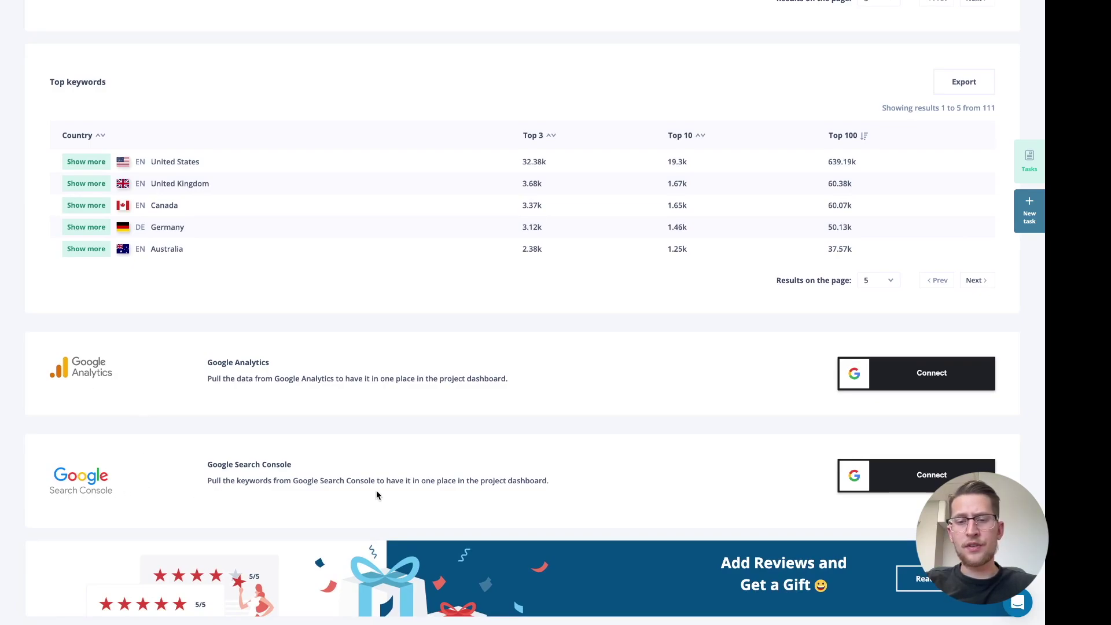
{"action": "scroll", "coordinate": [641, 491], "scroll_direction": "up", "scroll_amount": 9}
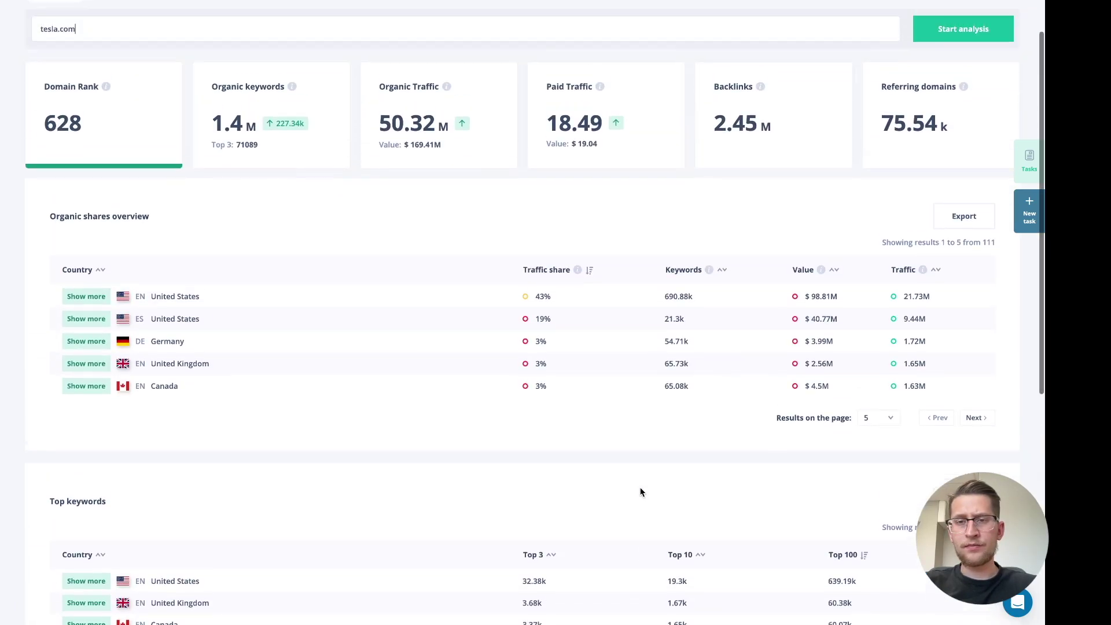
Switch to the Organic traffic keyword report
{"action": "left_click", "coordinate": [207, 65]}
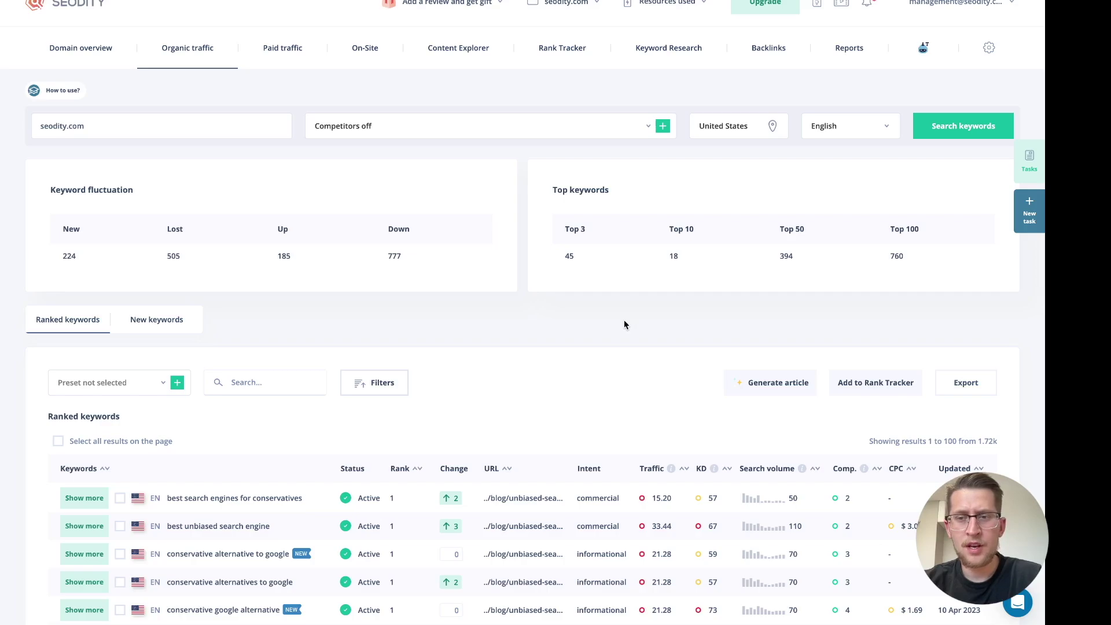
{"action": "scroll", "coordinate": [625, 325], "scroll_direction": "down", "scroll_amount": 2}
{"action": "scroll", "coordinate": [625, 323], "scroll_direction": "down", "scroll_amount": 2}
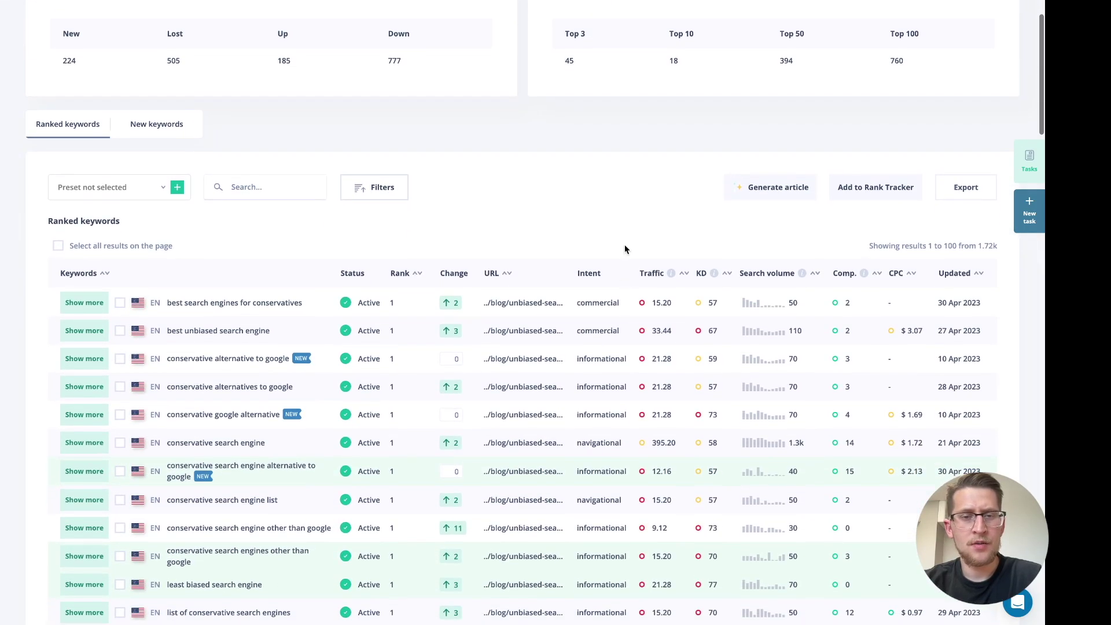
{"action": "scroll", "coordinate": [616, 206], "scroll_direction": "up", "scroll_amount": 5}
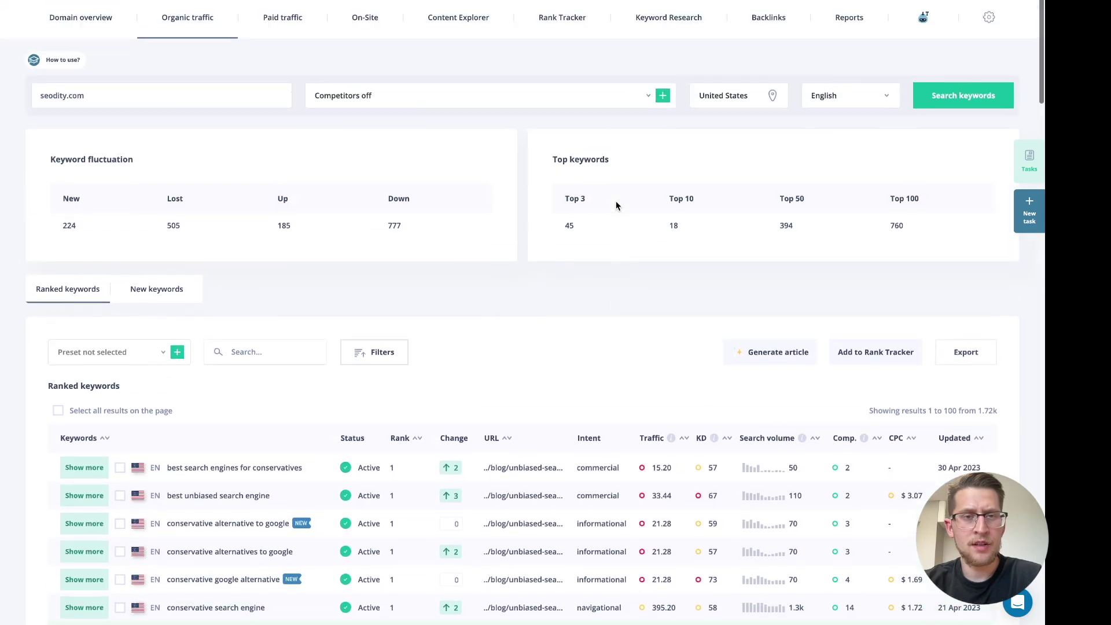
Search ranked keywords for tesla.com and browse its 528.59k results
{"action": "triple_click", "coordinate": [211, 133]}
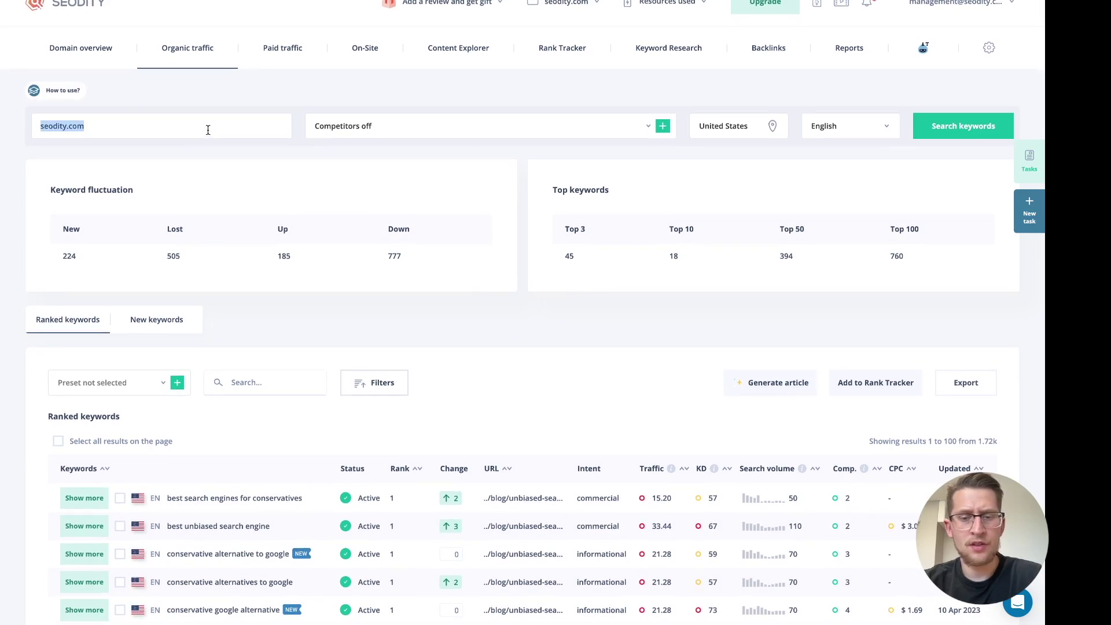
{"action": "type", "text": "tesla"}
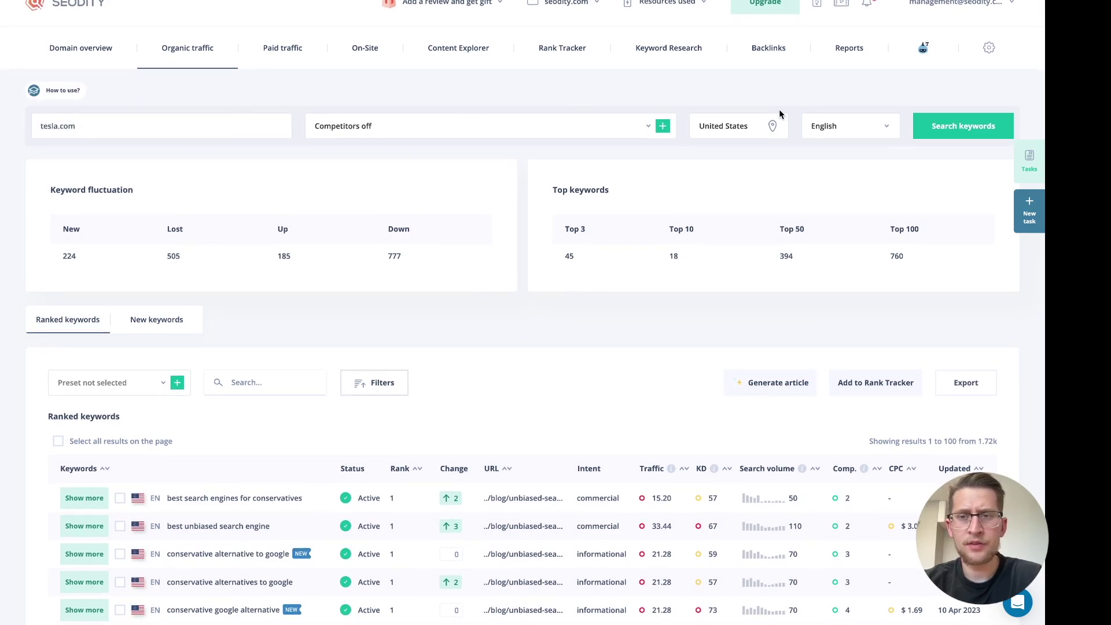
{"action": "left_click", "coordinate": [930, 127]}
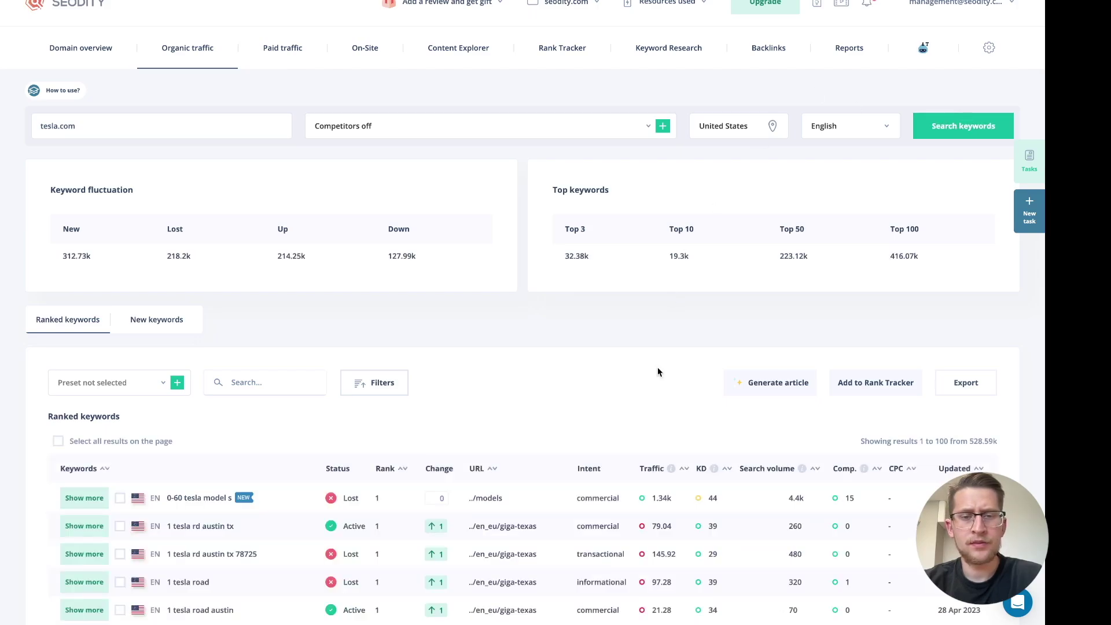
{"action": "scroll", "coordinate": [657, 369], "scroll_direction": "down", "scroll_amount": 4}
{"action": "scroll", "coordinate": [658, 372], "scroll_direction": "down", "scroll_amount": 4}
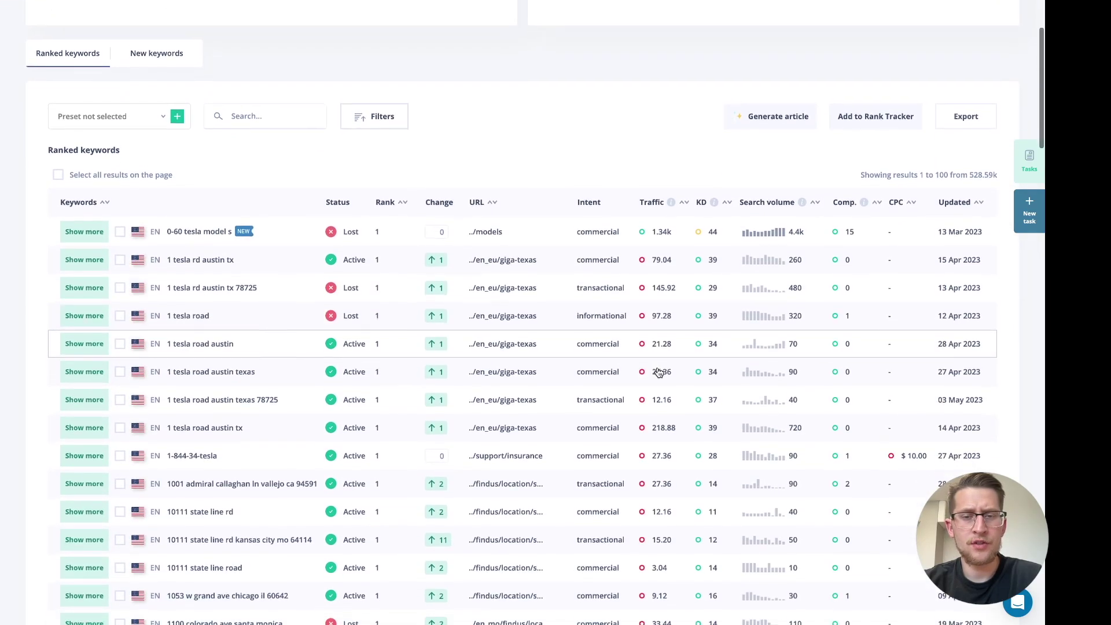
{"action": "scroll", "coordinate": [658, 372], "scroll_direction": "down", "scroll_amount": 3}
{"action": "scroll", "coordinate": [658, 300], "scroll_direction": "up", "scroll_amount": 11}
Replace the domain with seodity.com and browse its 1.72k ranked keywords
{"action": "triple_click", "coordinate": [256, 129]}
{"action": "type", "text": "ty.com"}
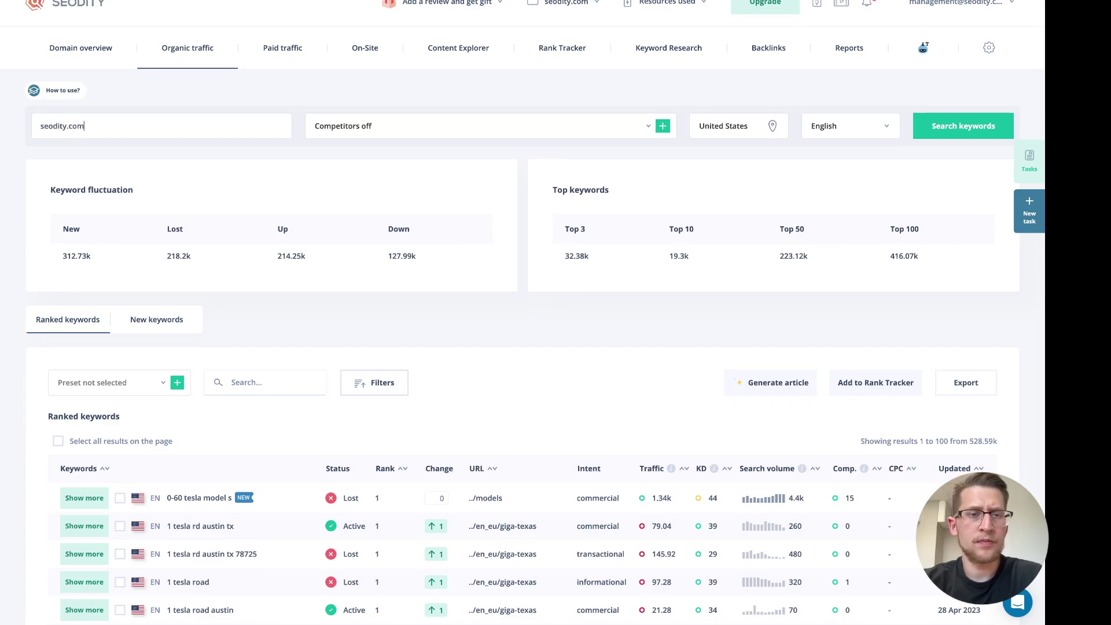
{"action": "scroll", "coordinate": [436, 305], "scroll_direction": "down", "scroll_amount": 2}
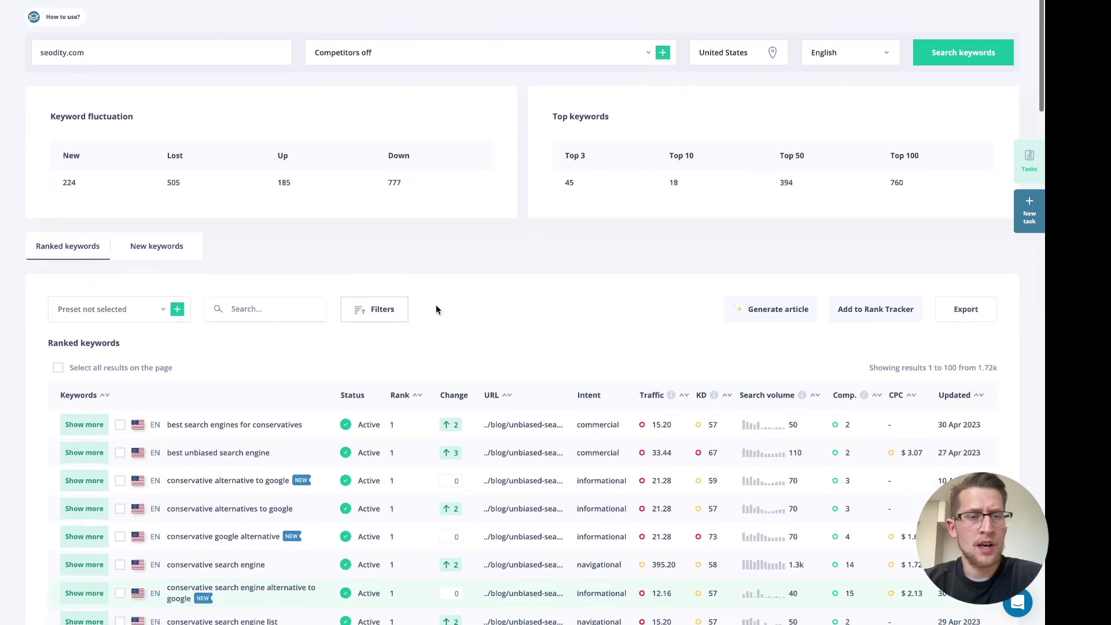
{"action": "scroll", "coordinate": [430, 320], "scroll_direction": "down", "scroll_amount": 3}
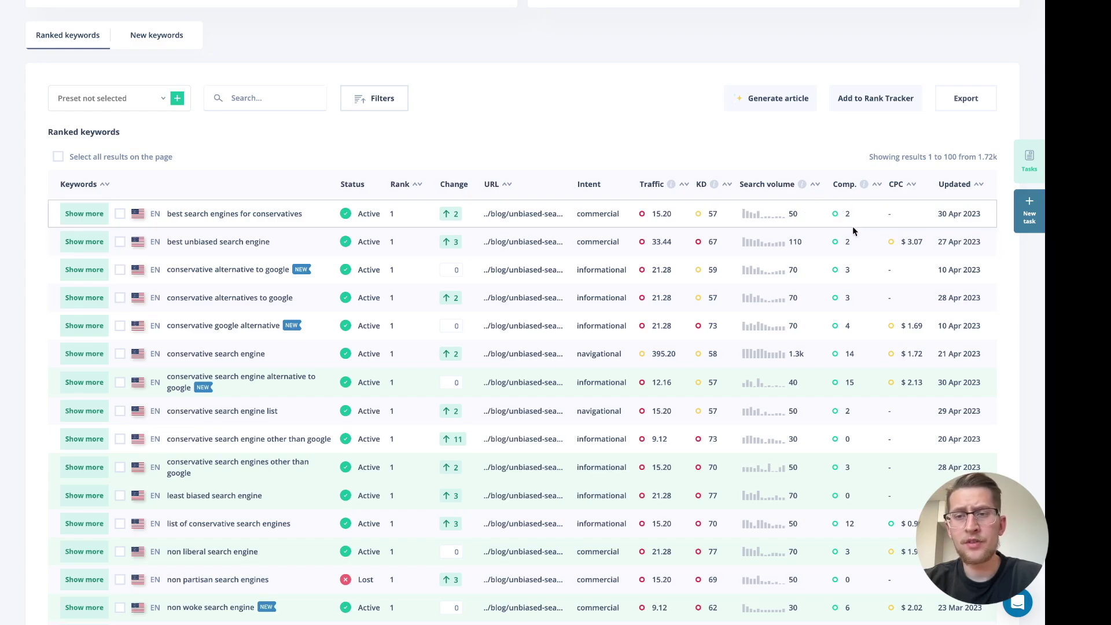
{"action": "scroll", "coordinate": [897, 209], "scroll_direction": "up", "scroll_amount": 1}
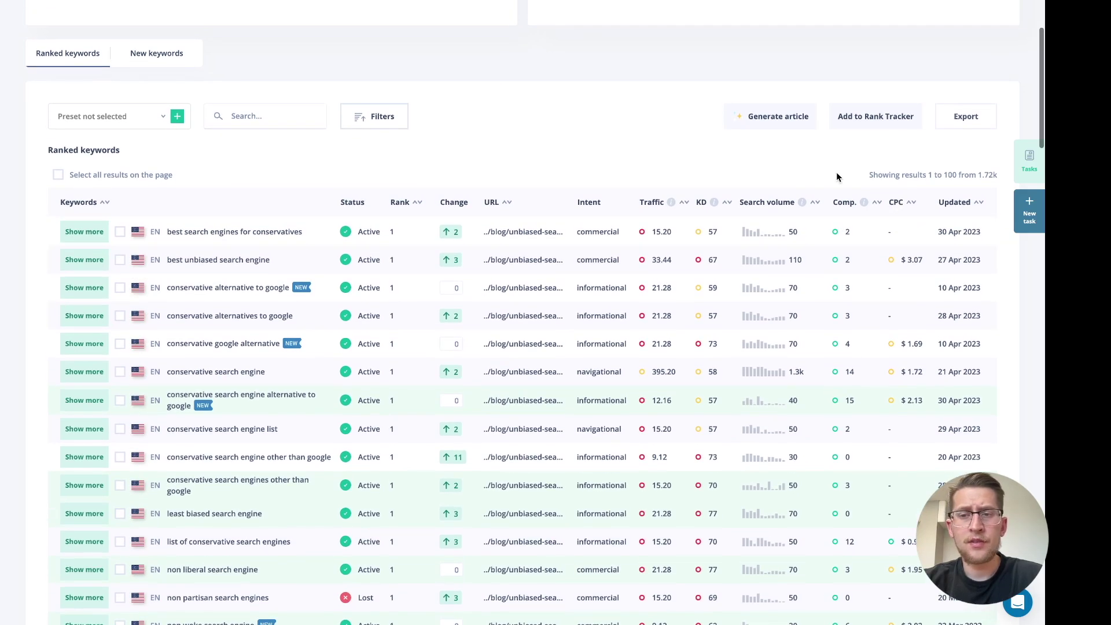
{"action": "scroll", "coordinate": [722, 172], "scroll_direction": "up", "scroll_amount": 2}
{"action": "scroll", "coordinate": [722, 173], "scroll_direction": "up", "scroll_amount": 2}
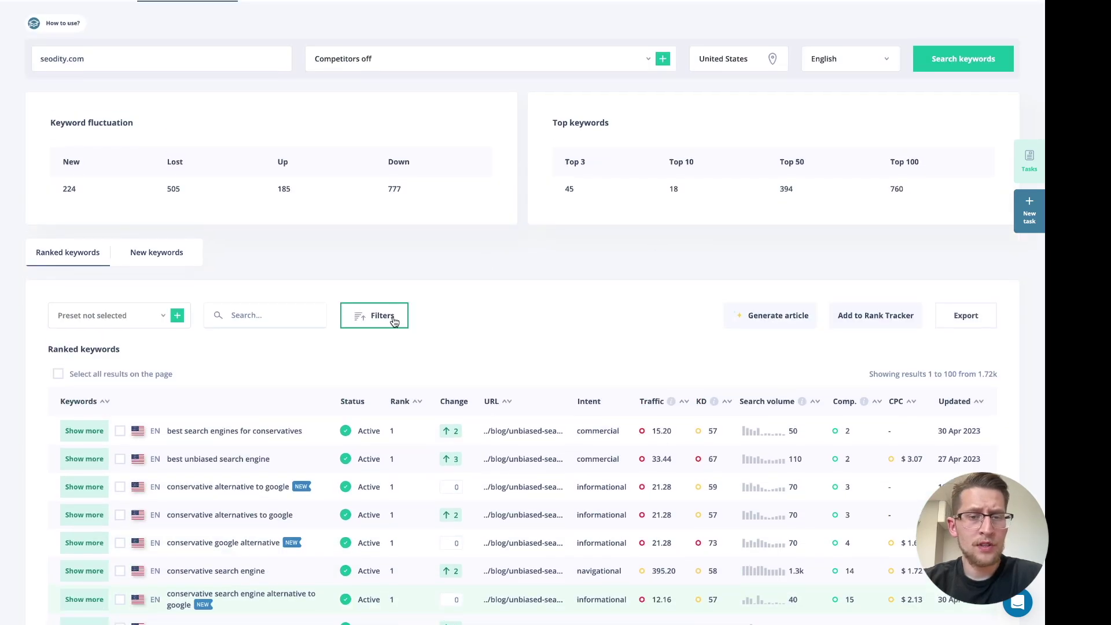
Add a filter of Words count greater than 5 and apply it
{"action": "left_click", "coordinate": [397, 317]}
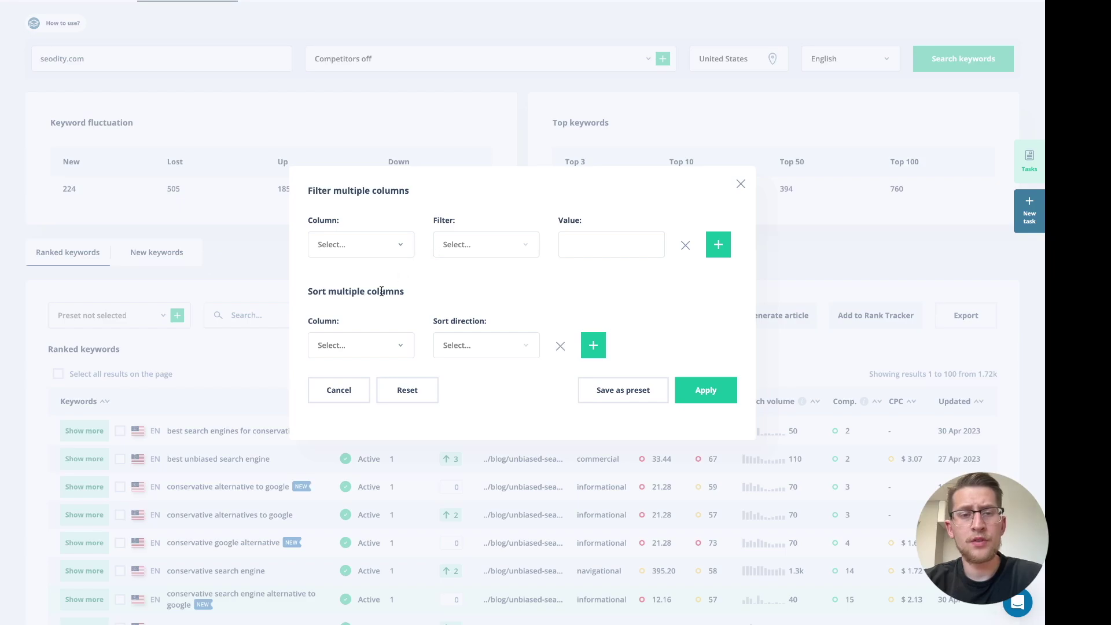
{"action": "left_click", "coordinate": [409, 255]}
{"action": "scroll", "coordinate": [384, 359], "scroll_direction": "down", "scroll_amount": 1}
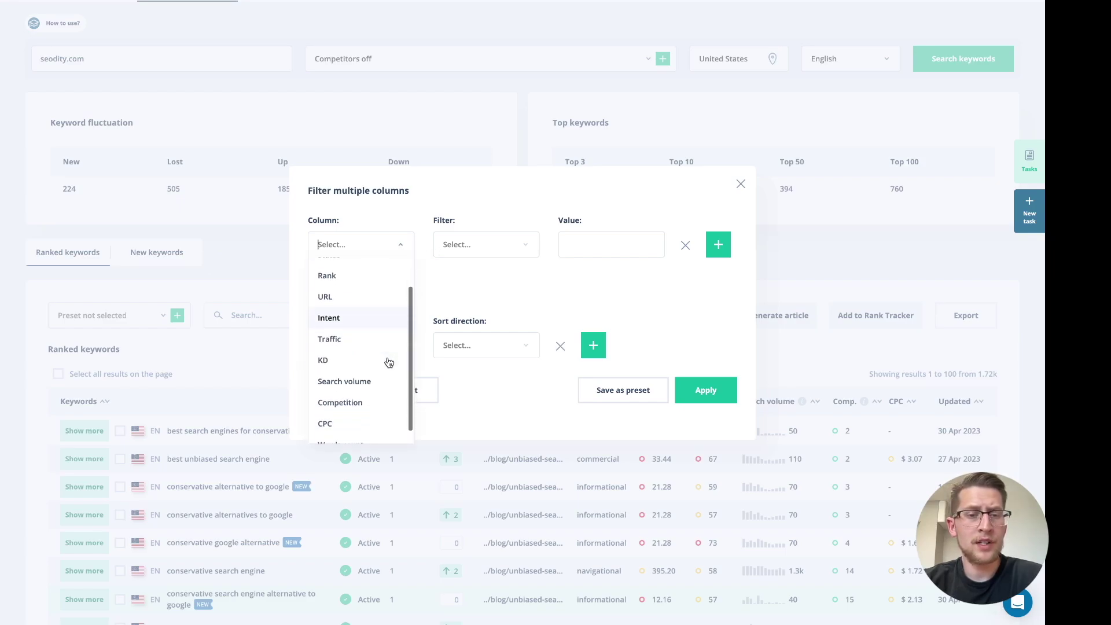
{"action": "left_click", "coordinate": [376, 431]}
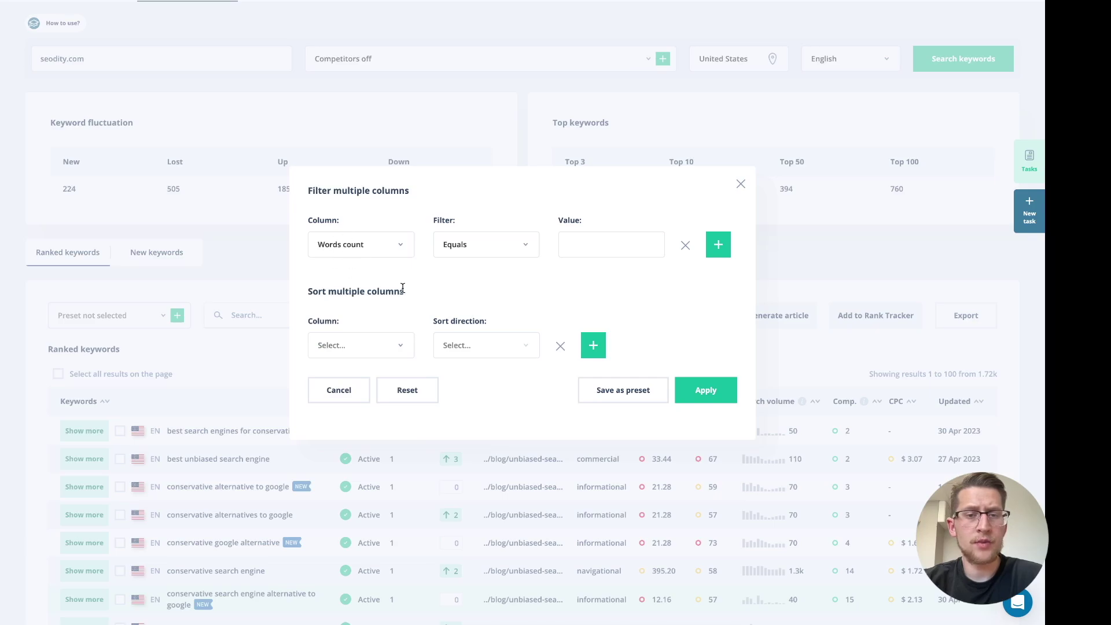
{"action": "left_click", "coordinate": [500, 253]}
{"action": "left_click", "coordinate": [498, 291]}
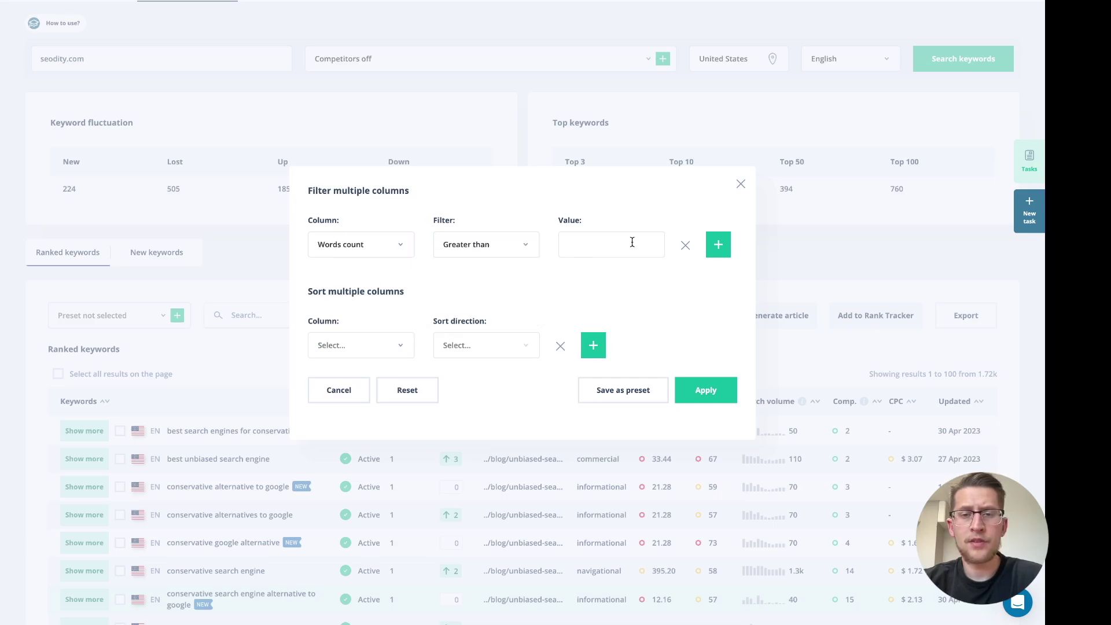
{"action": "left_click", "coordinate": [716, 390]}
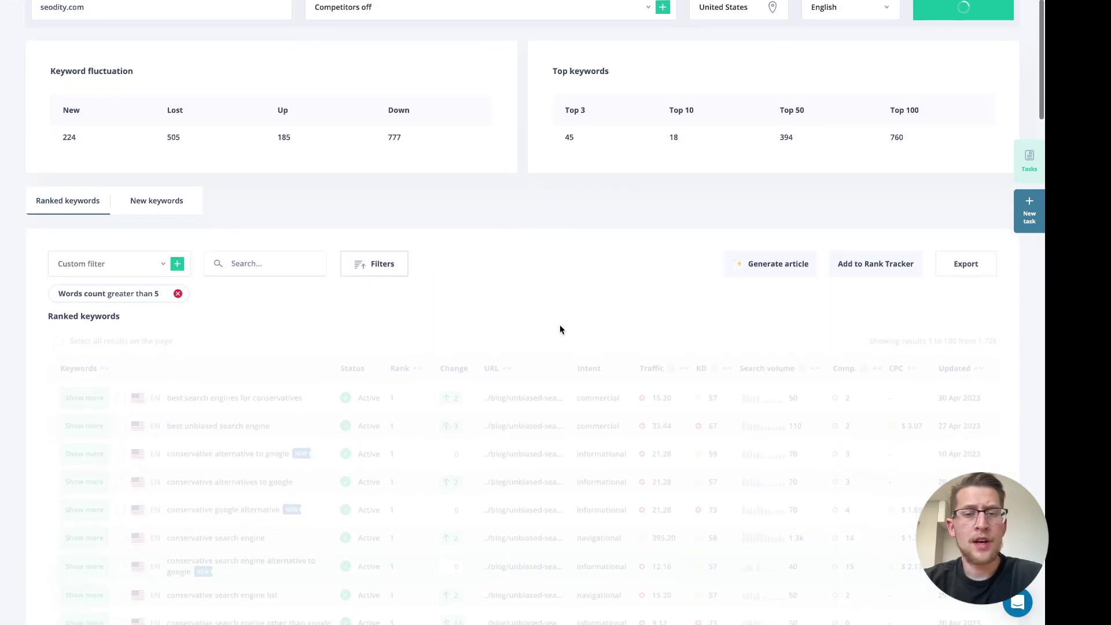
Review the 112 filtered keywords, then reopen the filter settings
{"action": "scroll", "coordinate": [560, 330], "scroll_direction": "down", "scroll_amount": 2}
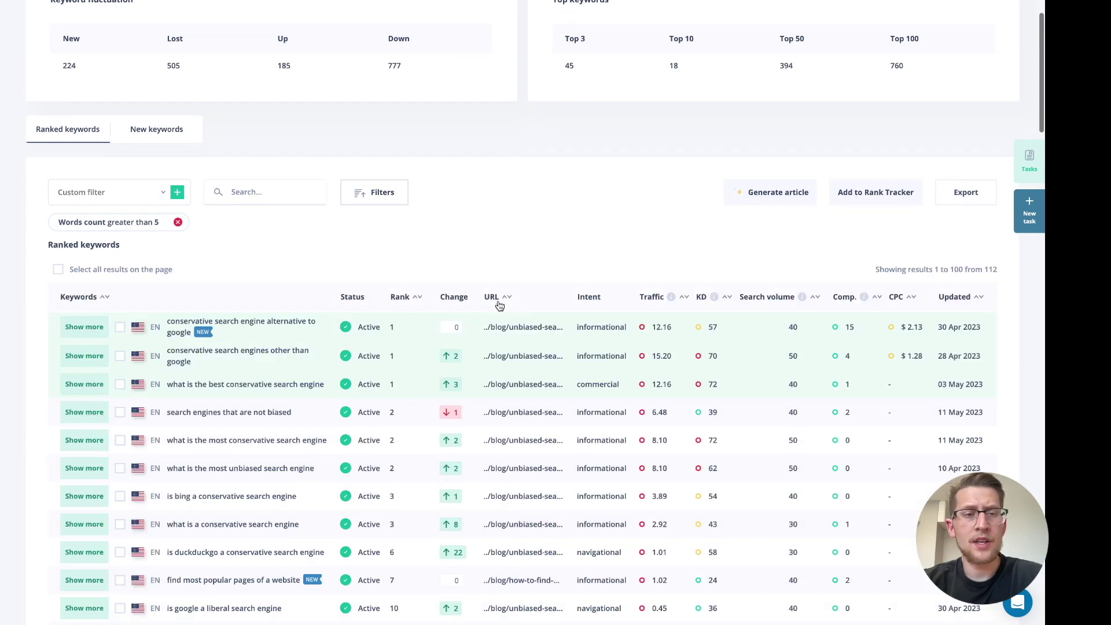
{"action": "scroll", "coordinate": [258, 260], "scroll_direction": "down", "scroll_amount": 1}
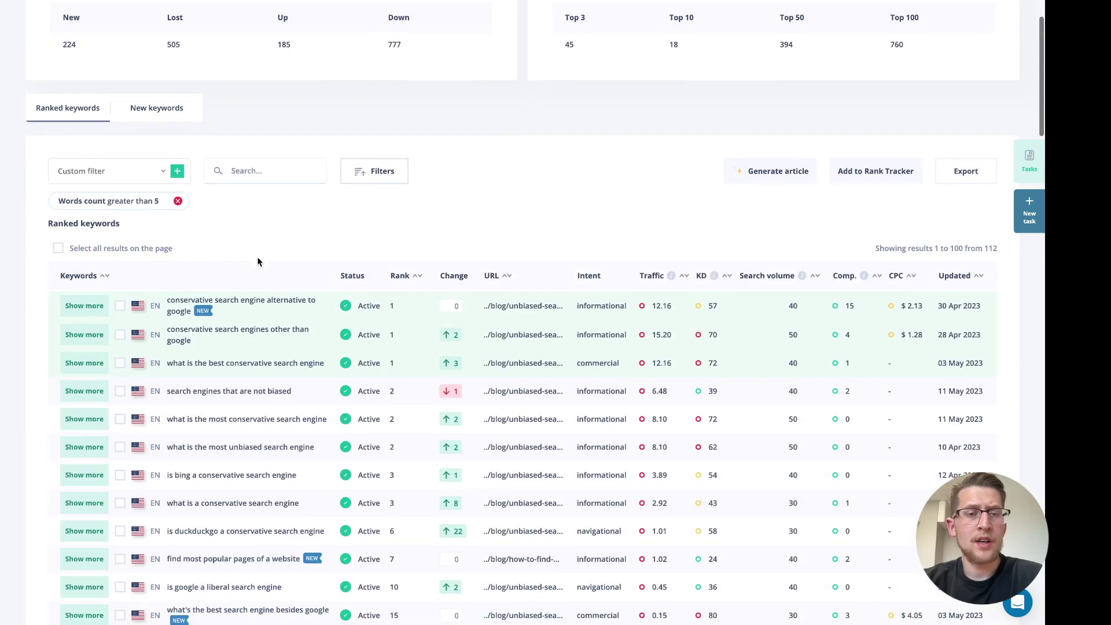
{"action": "scroll", "coordinate": [258, 261], "scroll_direction": "down", "scroll_amount": 1}
{"action": "scroll", "coordinate": [270, 212], "scroll_direction": "down", "scroll_amount": 5}
{"action": "scroll", "coordinate": [272, 213], "scroll_direction": "up", "scroll_amount": 1}
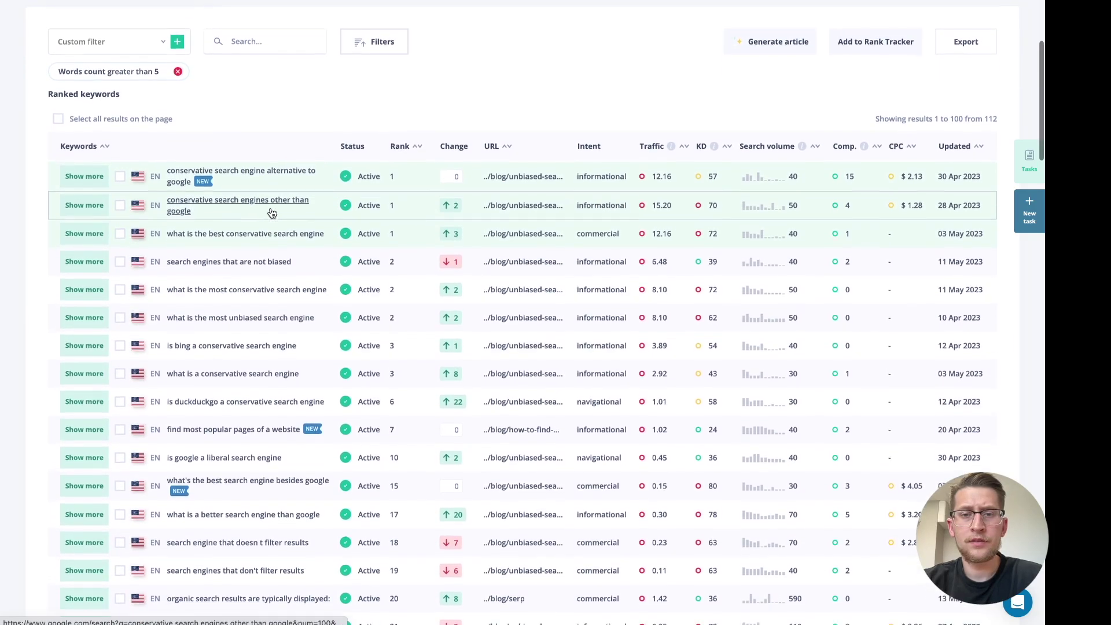
{"action": "scroll", "coordinate": [272, 214], "scroll_direction": "up", "scroll_amount": 5}
{"action": "left_click", "coordinate": [368, 185]}
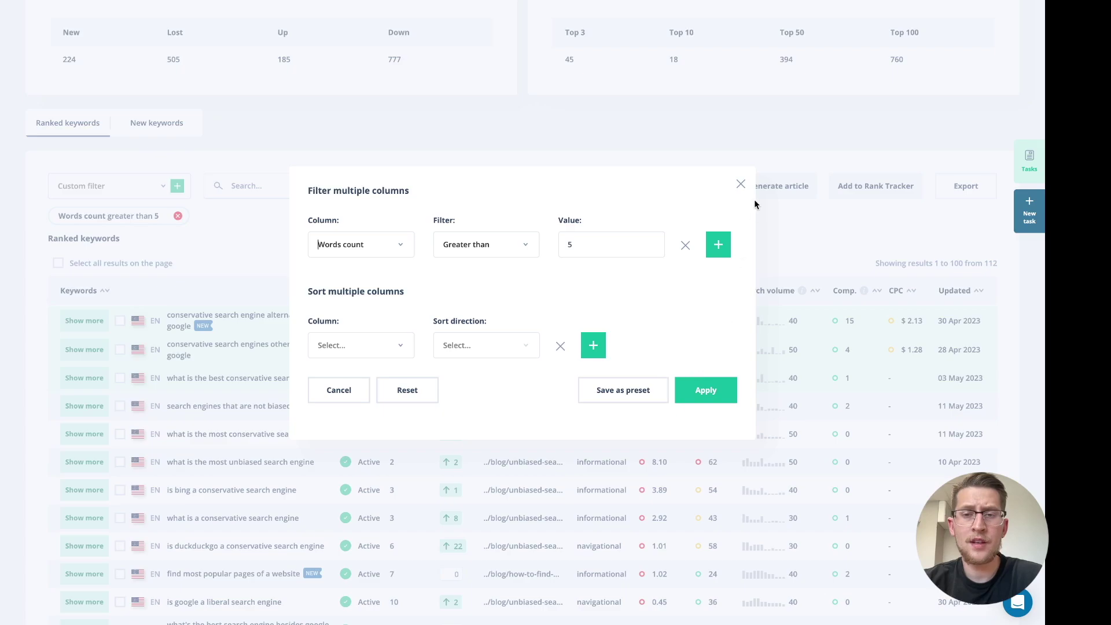
Choose the Great potential preset: rank above 10, volume above 200, KD below 60
{"action": "left_click", "coordinate": [741, 185]}
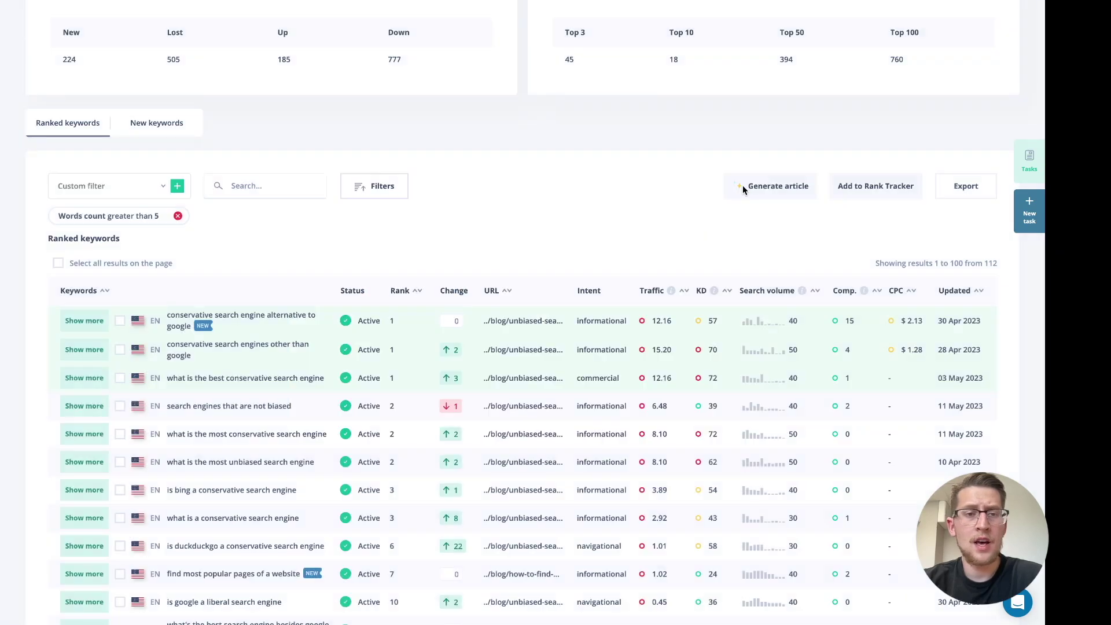
{"action": "left_click", "coordinate": [156, 184]}
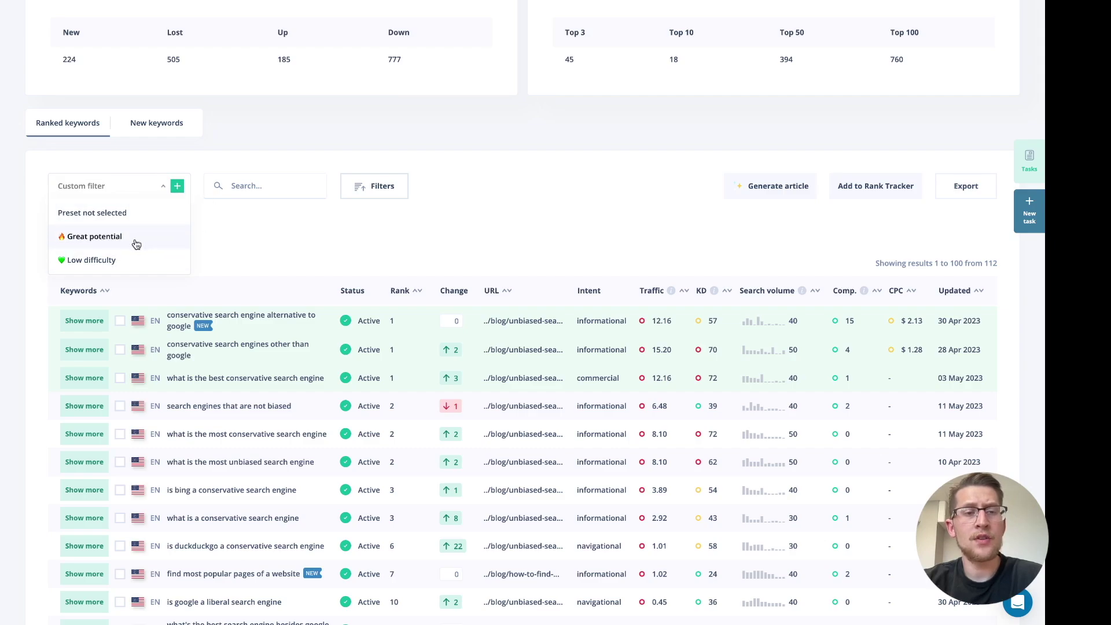
{"action": "left_click", "coordinate": [186, 228]}
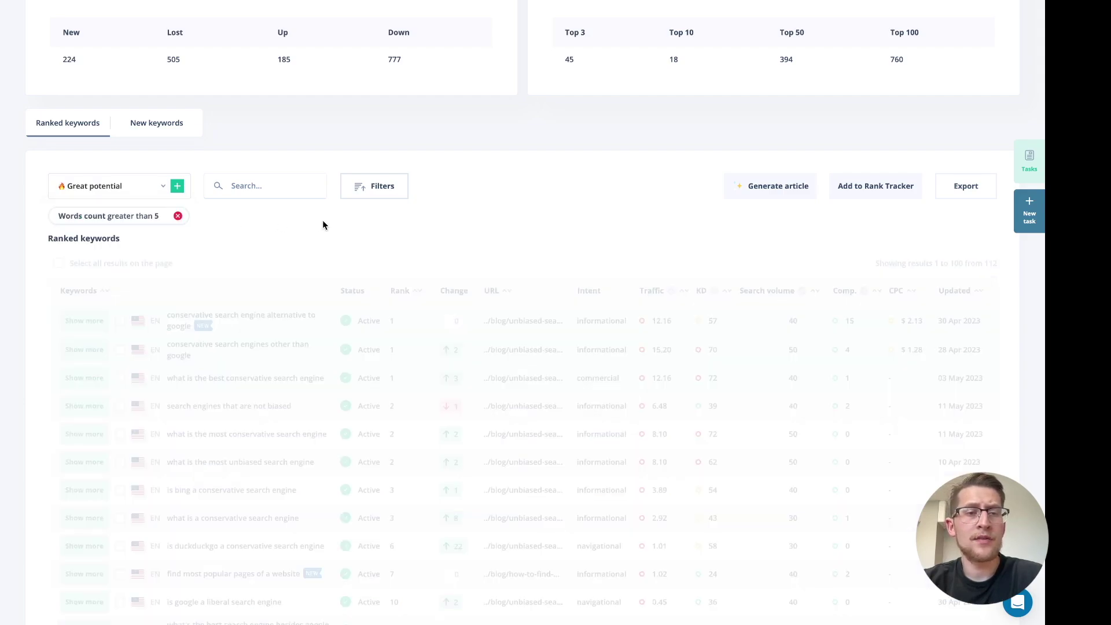
Review the Great potential preset rules in the filter settings
{"action": "scroll", "coordinate": [527, 219], "scroll_direction": "down", "scroll_amount": 1}
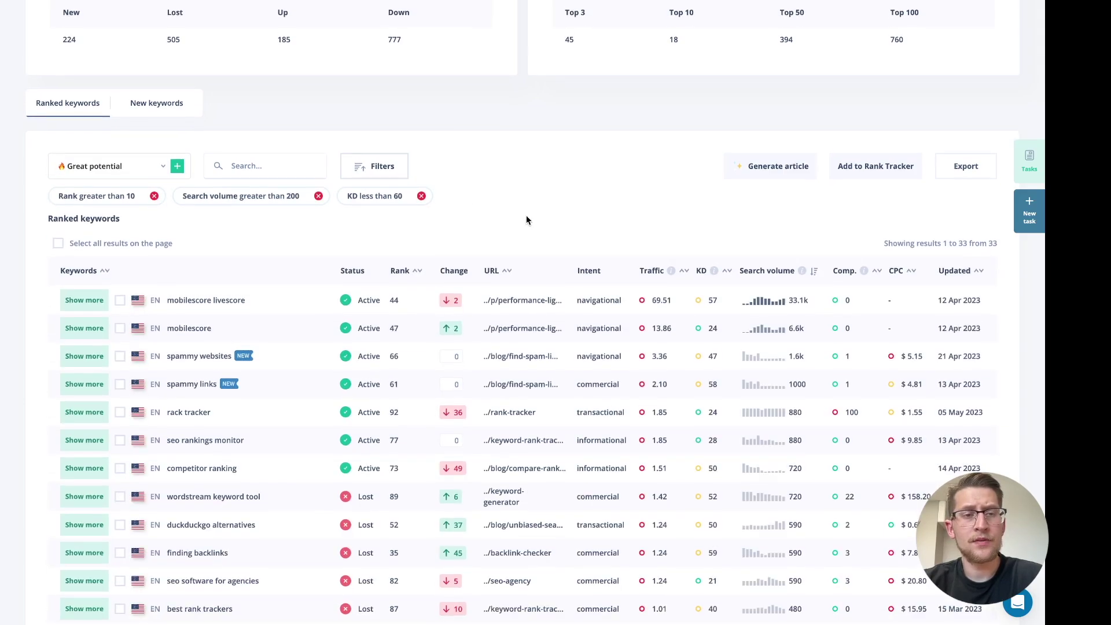
{"action": "scroll", "coordinate": [527, 220], "scroll_direction": "up", "scroll_amount": 2}
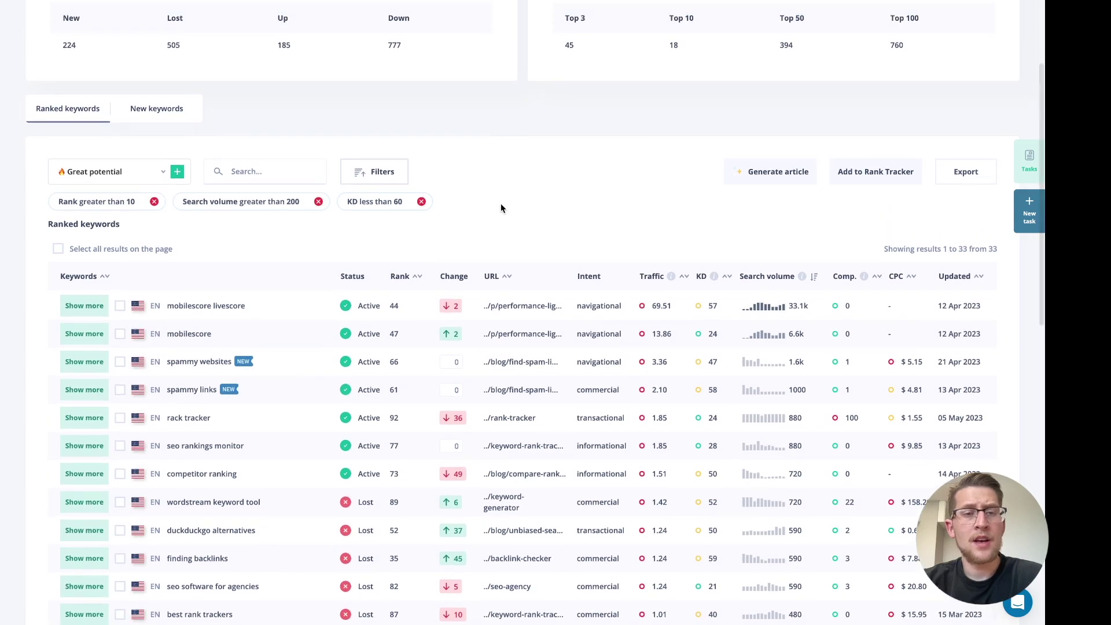
{"action": "scroll", "coordinate": [508, 250], "scroll_direction": "up", "scroll_amount": 1}
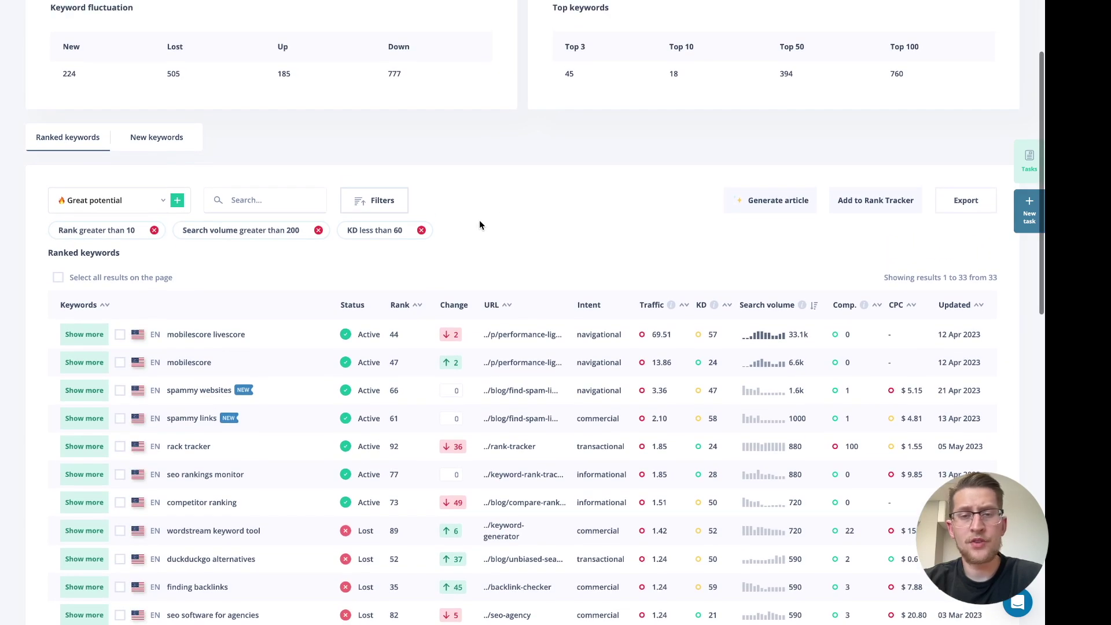
{"action": "scroll", "coordinate": [479, 225], "scroll_direction": "up", "scroll_amount": 1}
{"action": "left_click", "coordinate": [380, 220]}
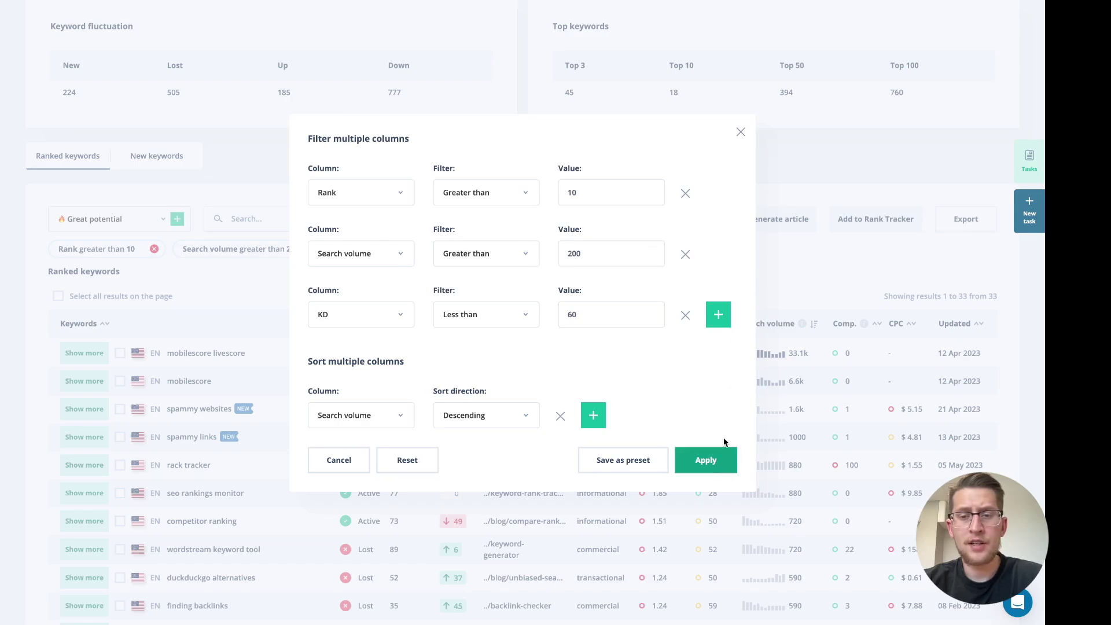
{"action": "left_click", "coordinate": [740, 133]}
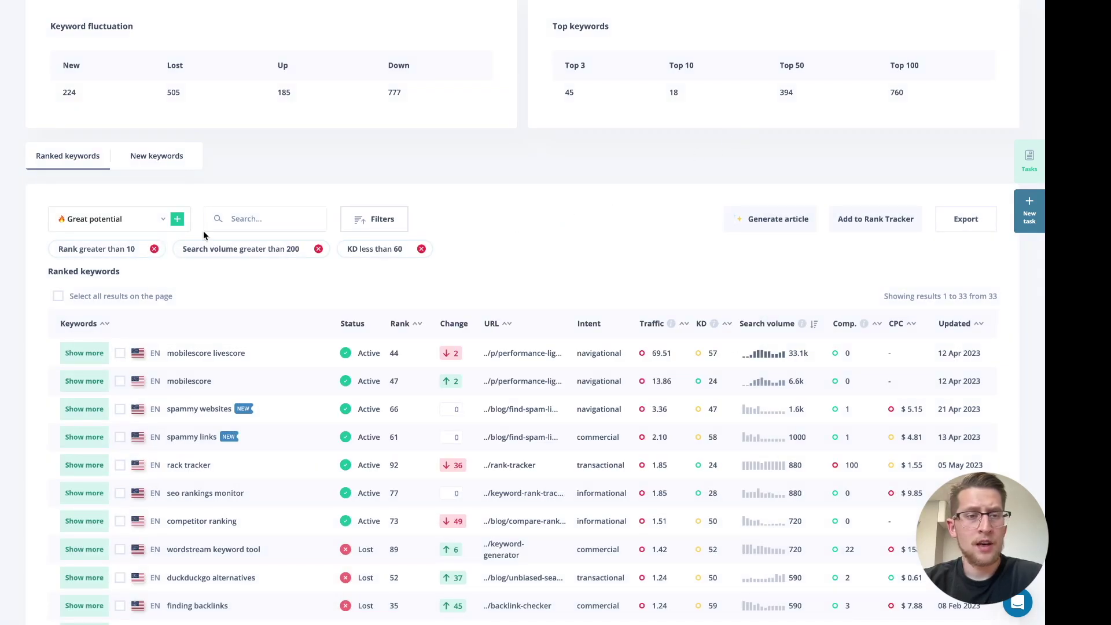
Remove the rank >10, volume >200 and KD <60 filters to restore all 1.72k keywords
{"action": "left_click", "coordinate": [154, 249]}
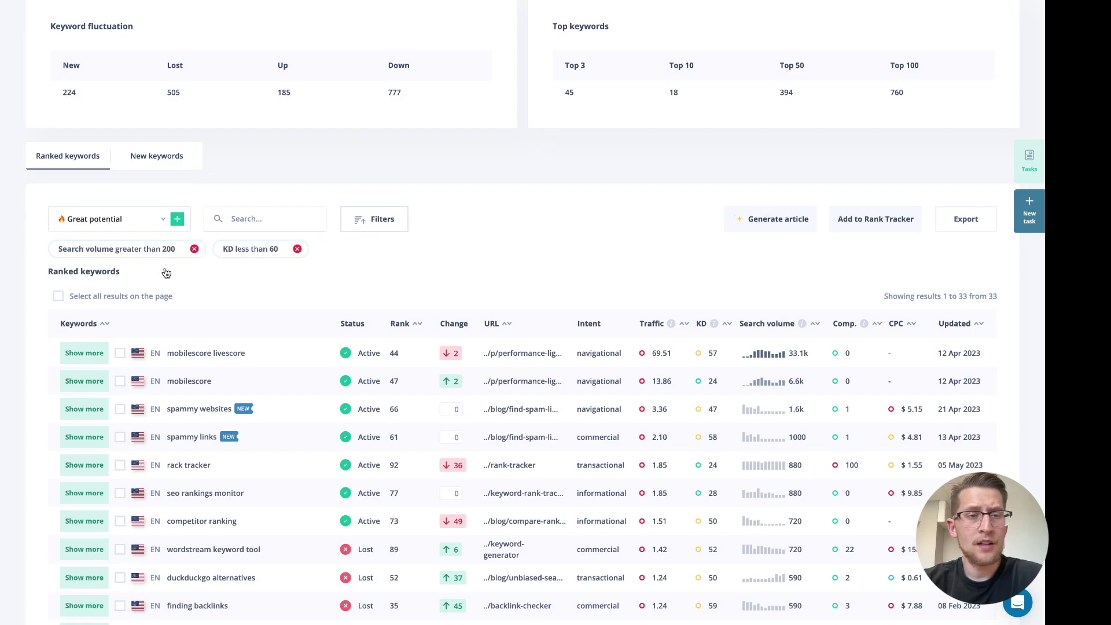
{"action": "left_click", "coordinate": [193, 250]}
{"action": "left_click", "coordinate": [127, 250]}
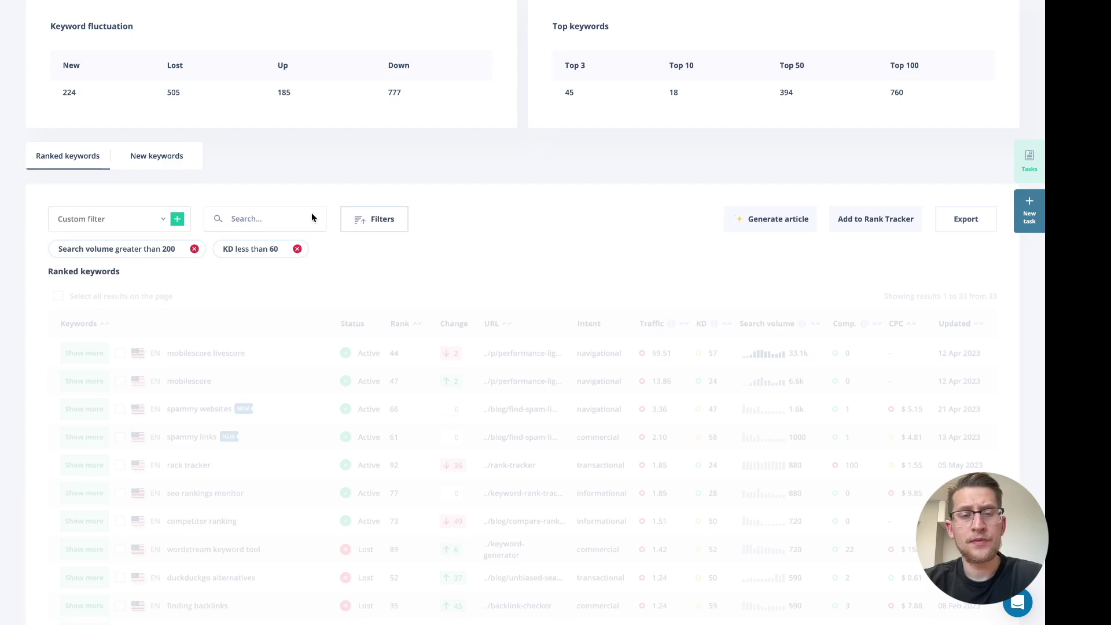
{"action": "scroll", "coordinate": [311, 217], "scroll_direction": "up", "scroll_amount": 3}
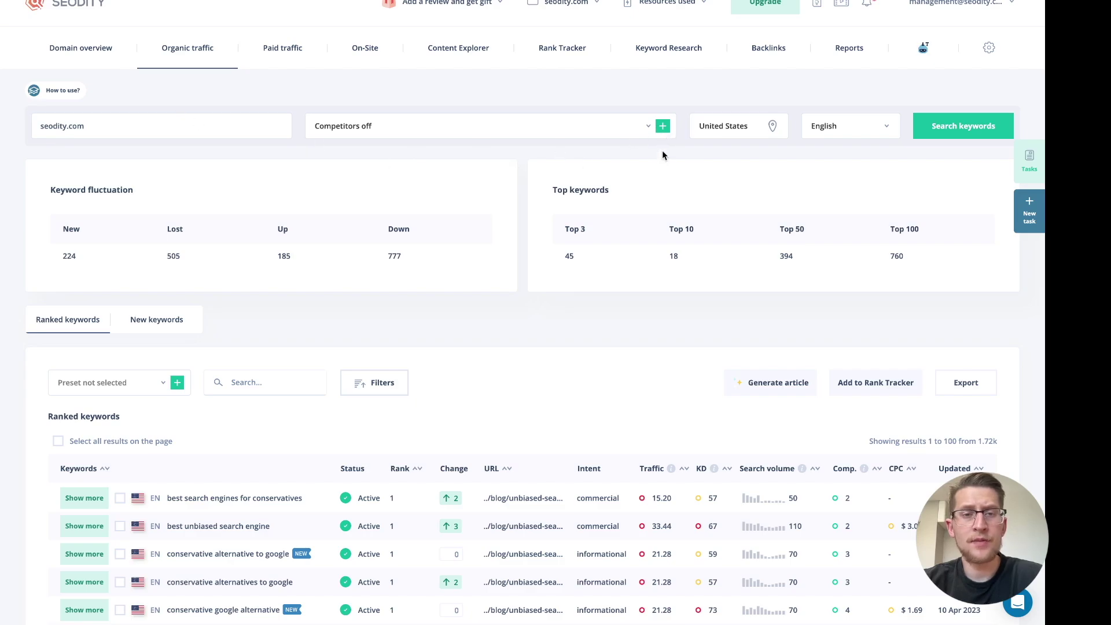
Tick ahrefs.com, semrush.com, neilpatel.com and moz.com in Competitors settings and save
{"action": "left_click", "coordinate": [664, 131]}
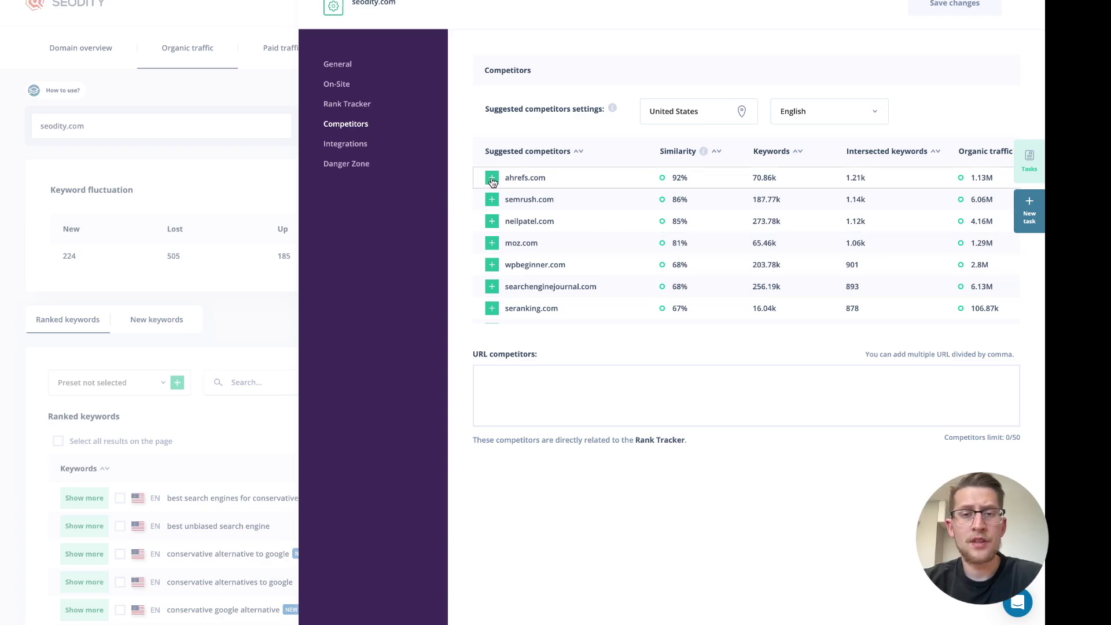
{"action": "left_click", "coordinate": [492, 200]}
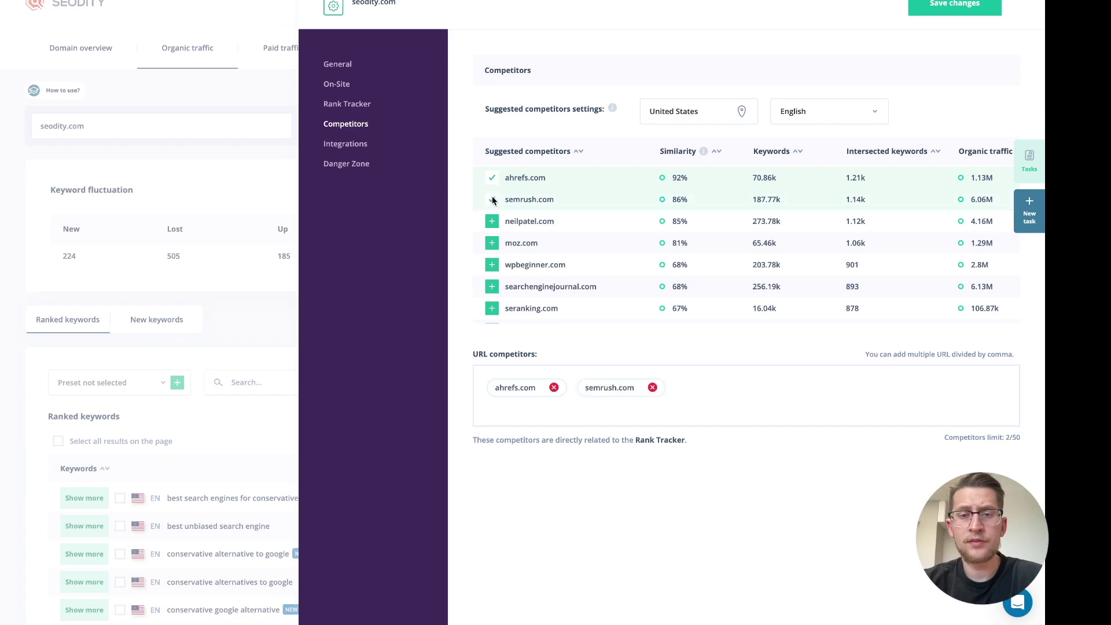
{"action": "left_click", "coordinate": [494, 224]}
{"action": "left_click", "coordinate": [493, 243]}
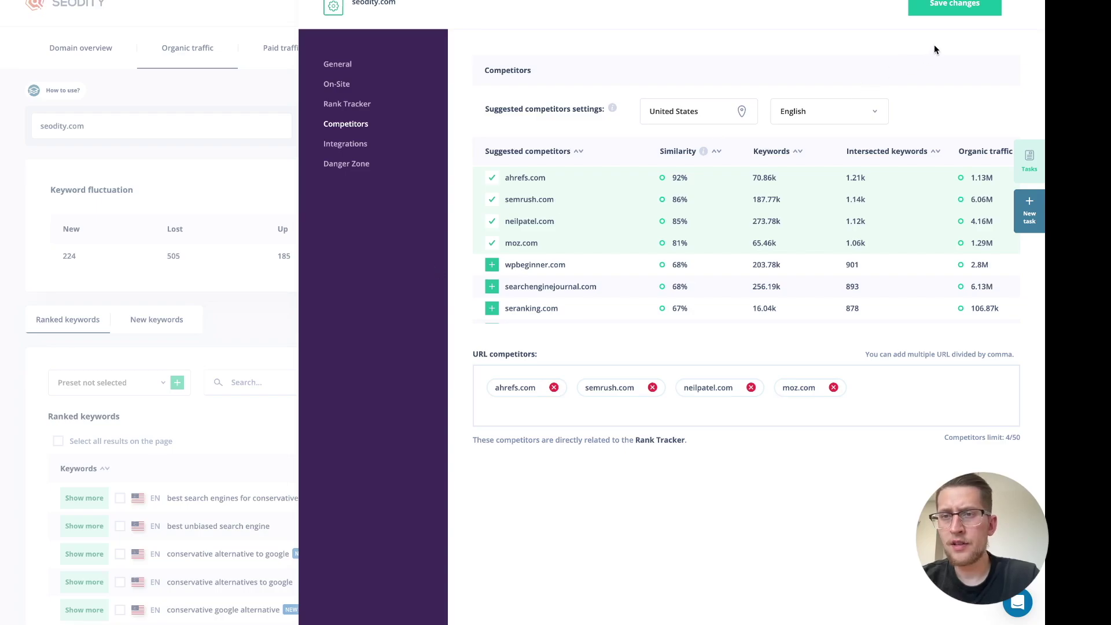
{"action": "left_click", "coordinate": [957, 7]}
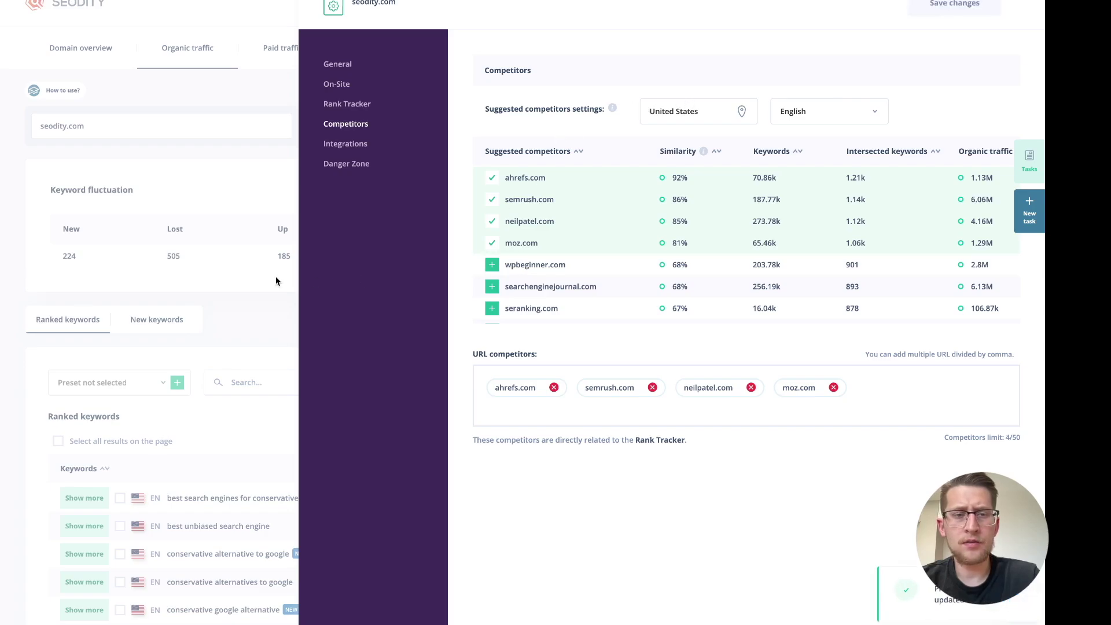
{"action": "left_click", "coordinate": [252, 244]}
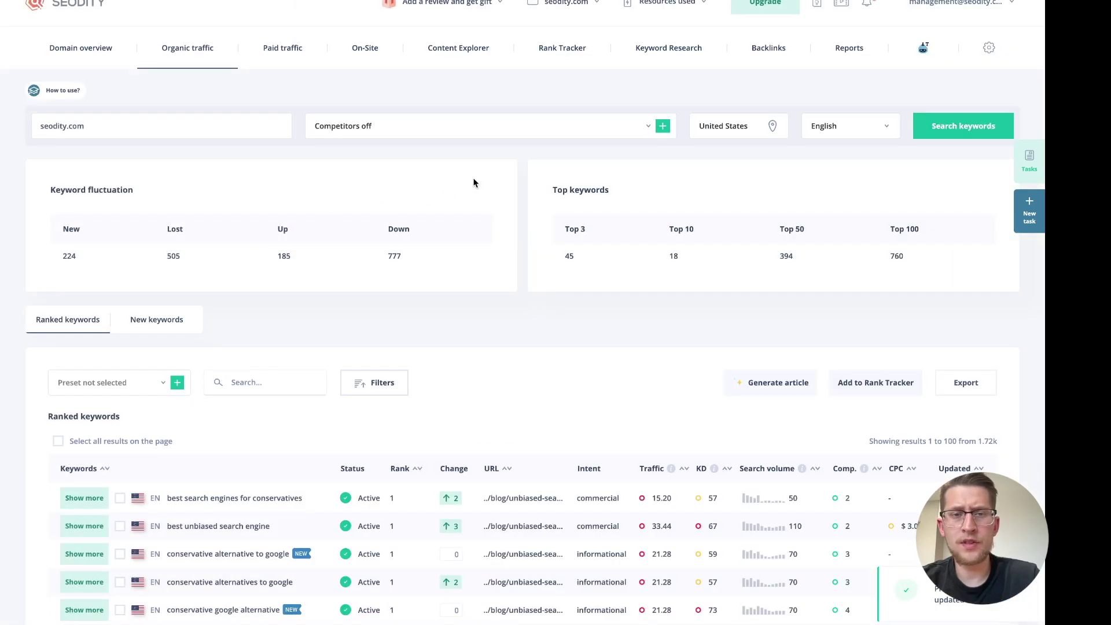
Pick semrush.com as the competitor and browse its 195.45k ranked keywords
{"action": "left_click", "coordinate": [526, 134]}
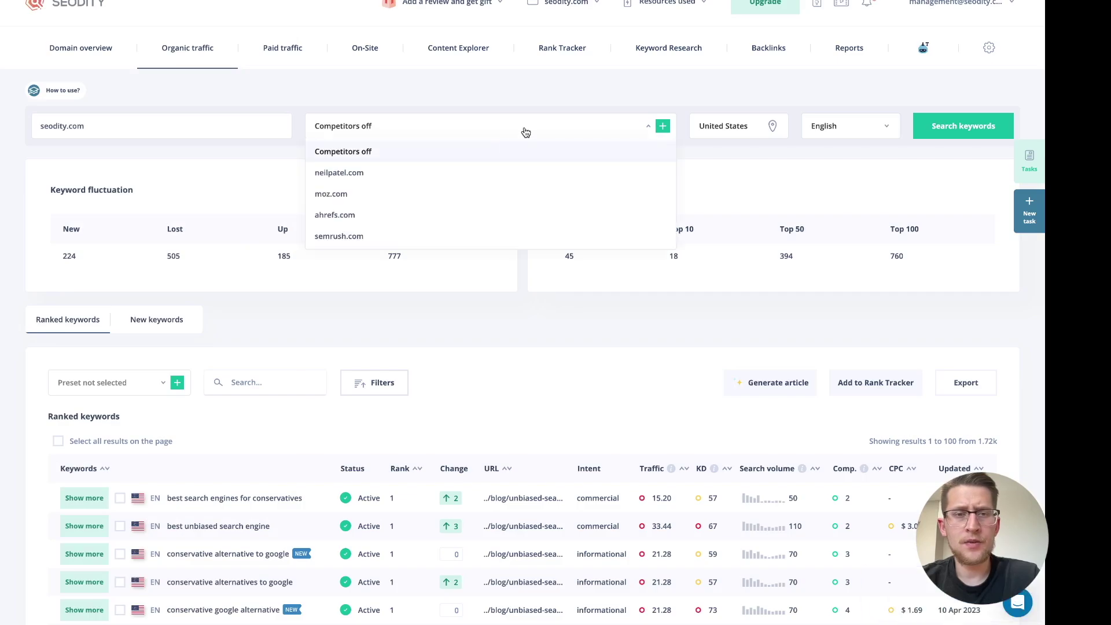
{"action": "left_click", "coordinate": [492, 237]}
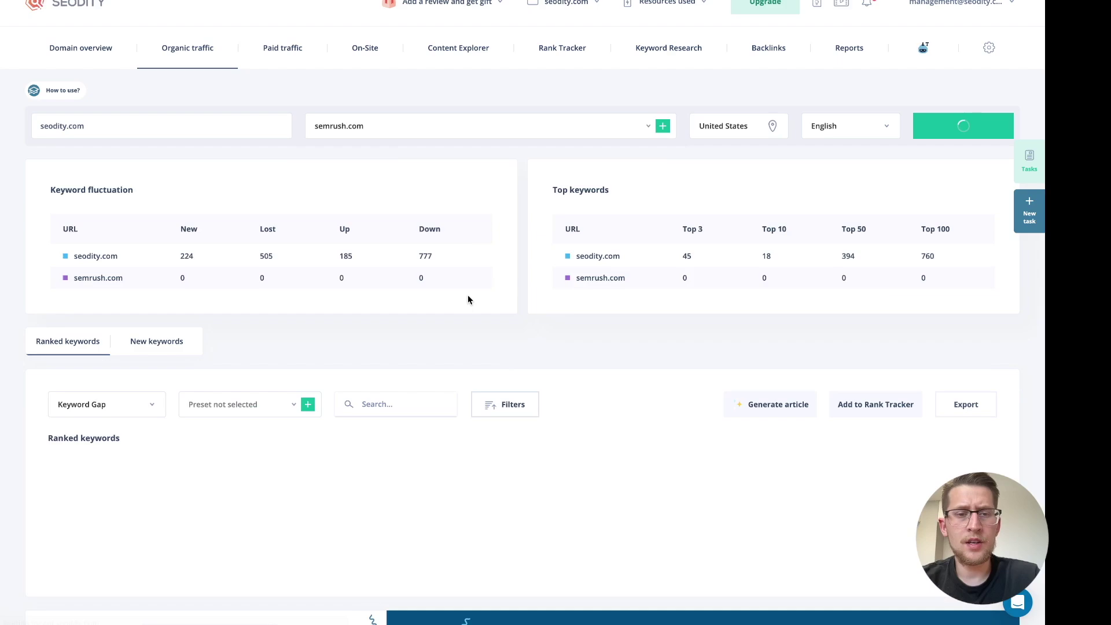
{"action": "scroll", "coordinate": [467, 299], "scroll_direction": "down", "scroll_amount": 1}
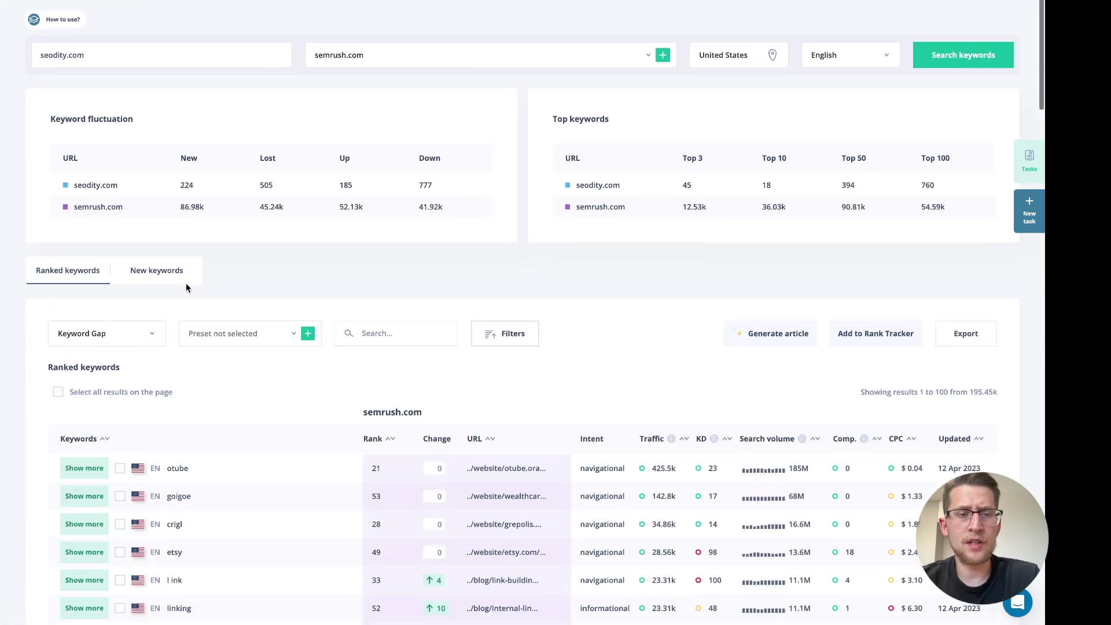
{"action": "scroll", "coordinate": [186, 283], "scroll_direction": "down", "scroll_amount": 1}
{"action": "scroll", "coordinate": [124, 346], "scroll_direction": "down", "scroll_amount": 1}
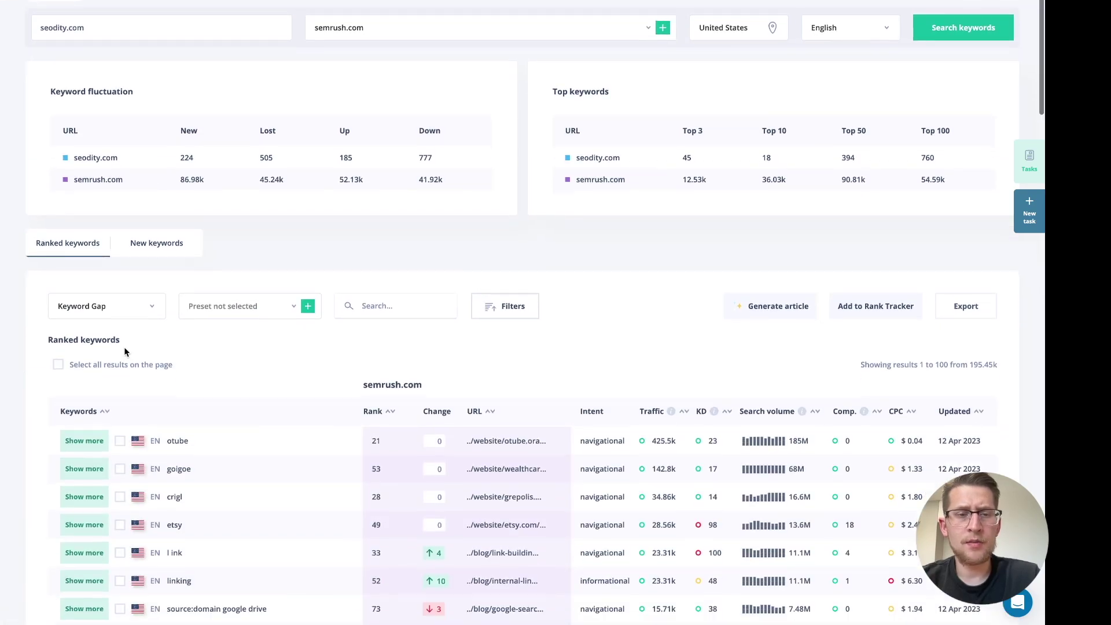
{"action": "scroll", "coordinate": [150, 333], "scroll_direction": "down", "scroll_amount": 1}
{"action": "scroll", "coordinate": [212, 313], "scroll_direction": "up", "scroll_amount": 1}
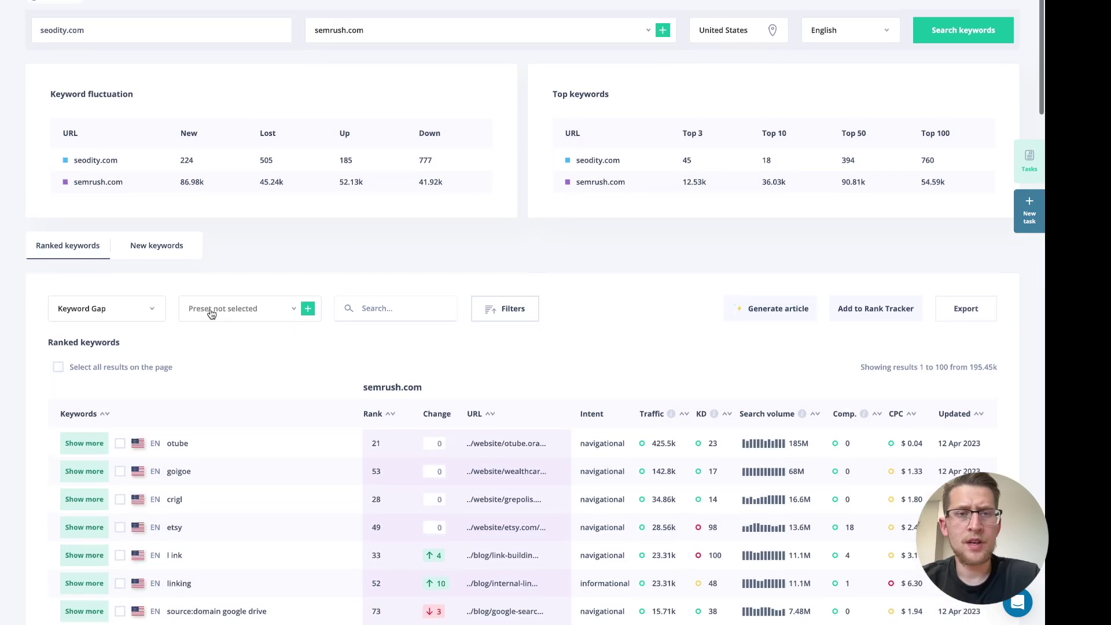
{"action": "scroll", "coordinate": [159, 313], "scroll_direction": "up", "scroll_amount": 1}
{"action": "scroll", "coordinate": [157, 311], "scroll_direction": "down", "scroll_amount": 2}
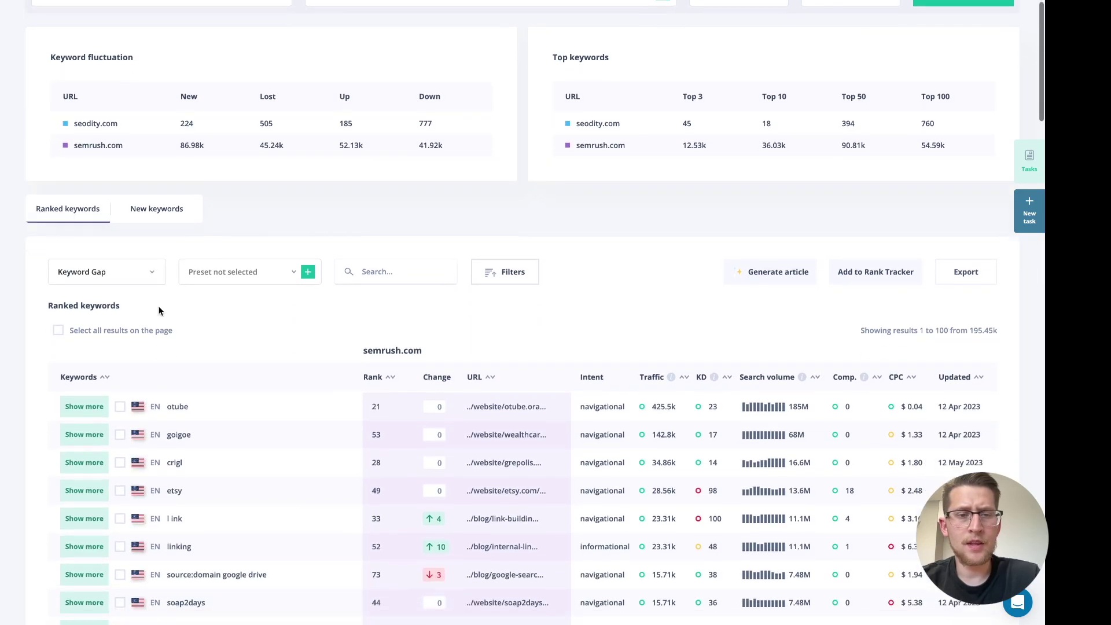
{"action": "scroll", "coordinate": [159, 312], "scroll_direction": "down", "scroll_amount": 1}
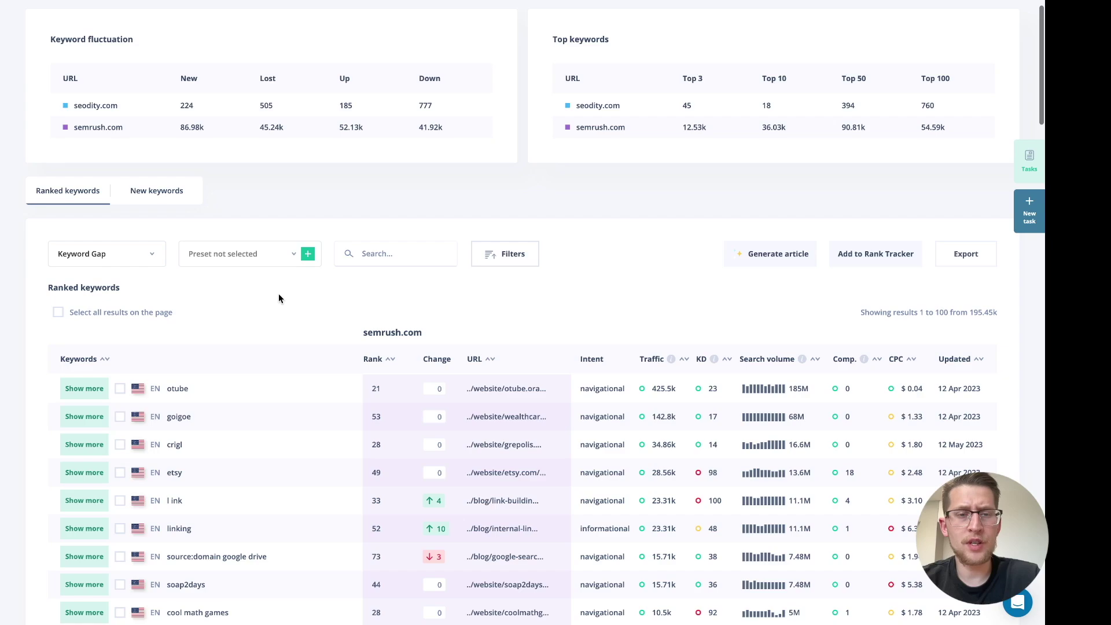
{"action": "scroll", "coordinate": [279, 295], "scroll_direction": "up", "scroll_amount": 1}
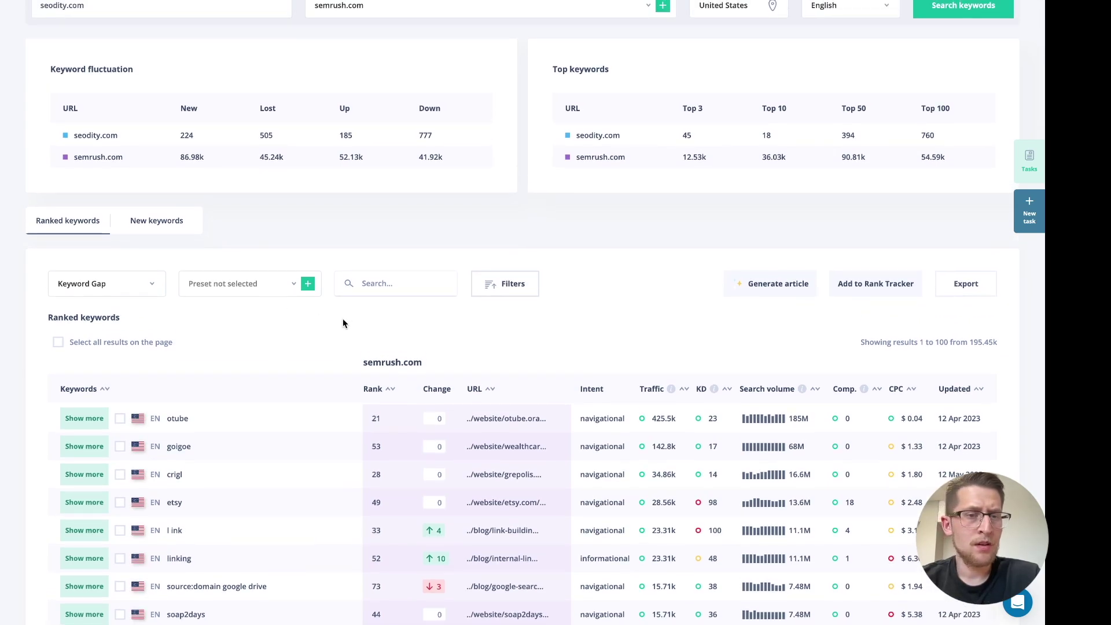
{"action": "scroll", "coordinate": [342, 323], "scroll_direction": "up", "scroll_amount": 1}
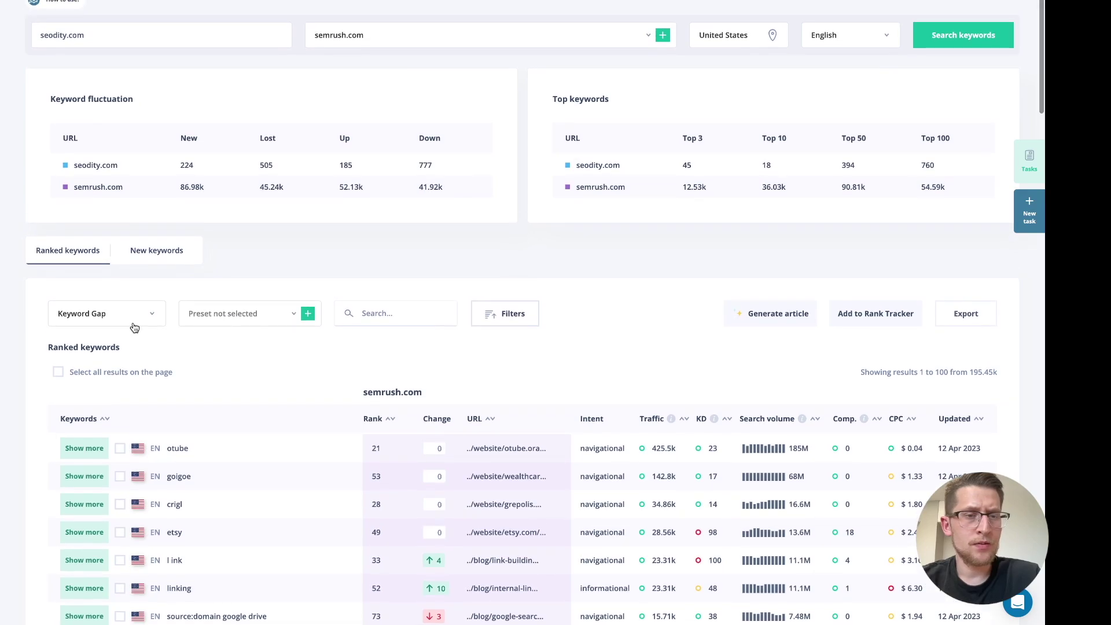
Switch the comparison mode from Keyword Gap to Keyword Intersection
{"action": "left_click", "coordinate": [145, 317]}
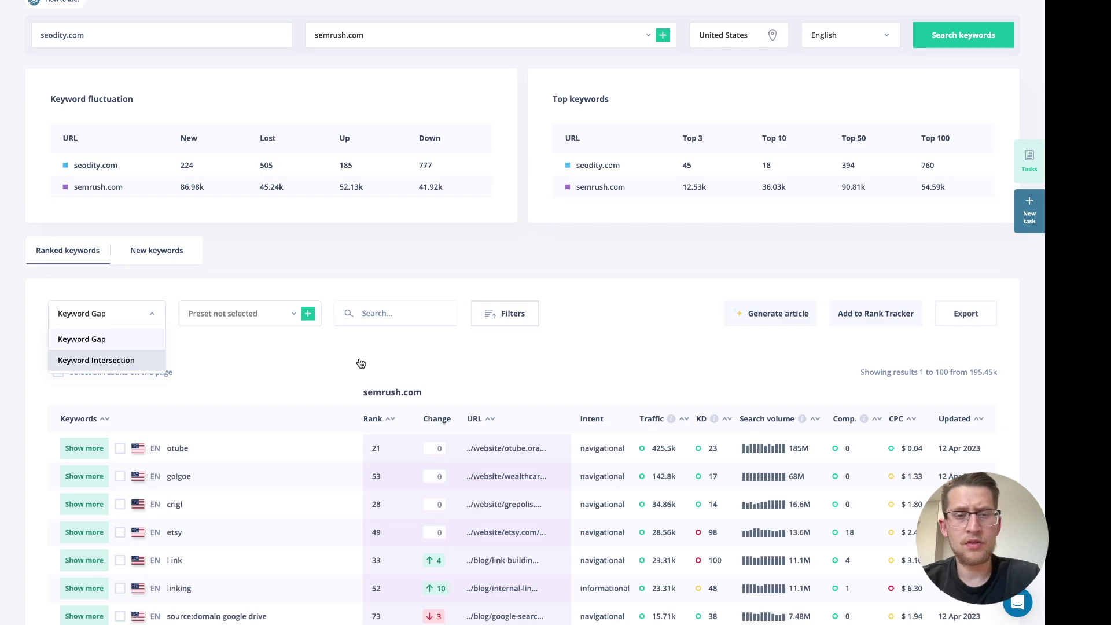
{"action": "left_click", "coordinate": [152, 364]}
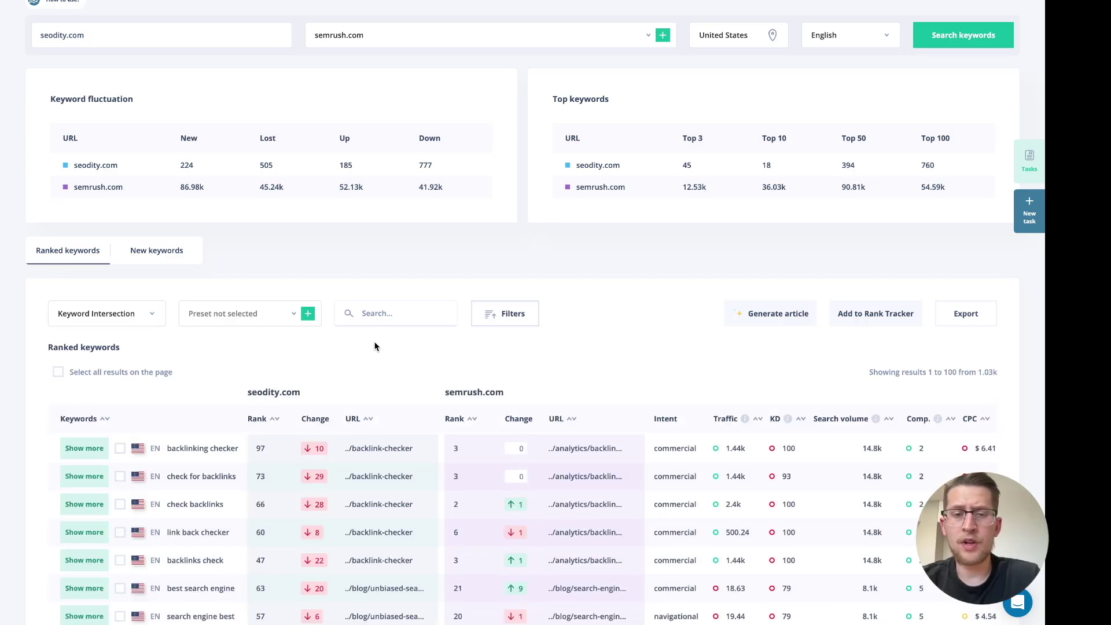
{"action": "scroll", "coordinate": [405, 344], "scroll_direction": "down", "scroll_amount": 2}
{"action": "scroll", "coordinate": [404, 344], "scroll_direction": "down", "scroll_amount": 3}
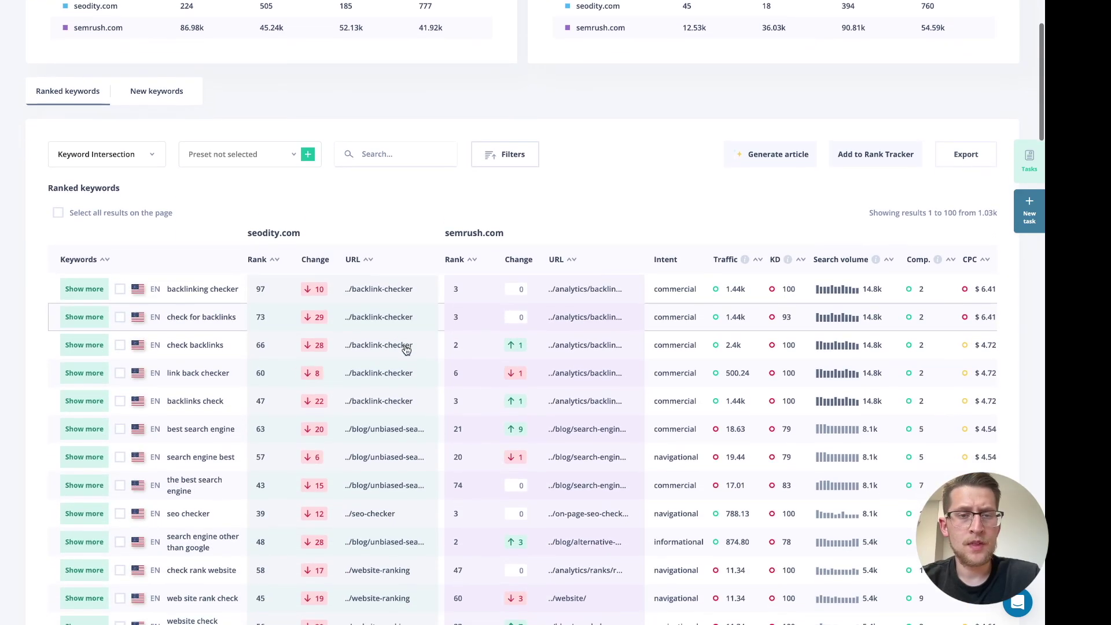
{"action": "scroll", "coordinate": [405, 348], "scroll_direction": "up", "scroll_amount": 3}
{"action": "scroll", "coordinate": [442, 286], "scroll_direction": "up", "scroll_amount": 2}
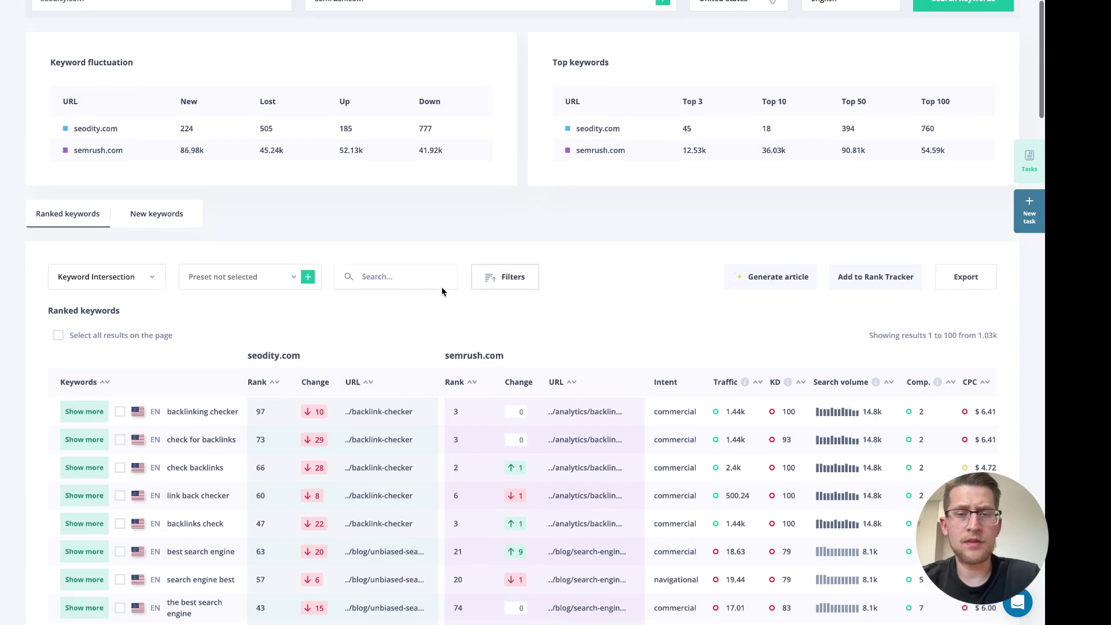
Check the filter options unchanged, then browse the 1.03k shared keywords
{"action": "left_click", "coordinate": [528, 295]}
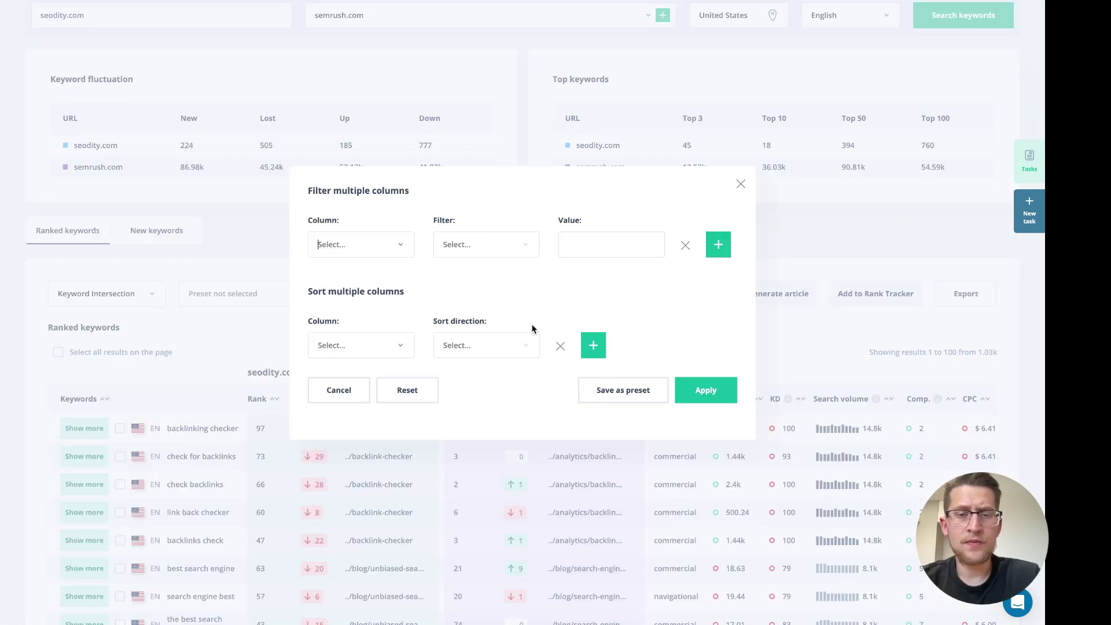
{"action": "left_click", "coordinate": [741, 184]}
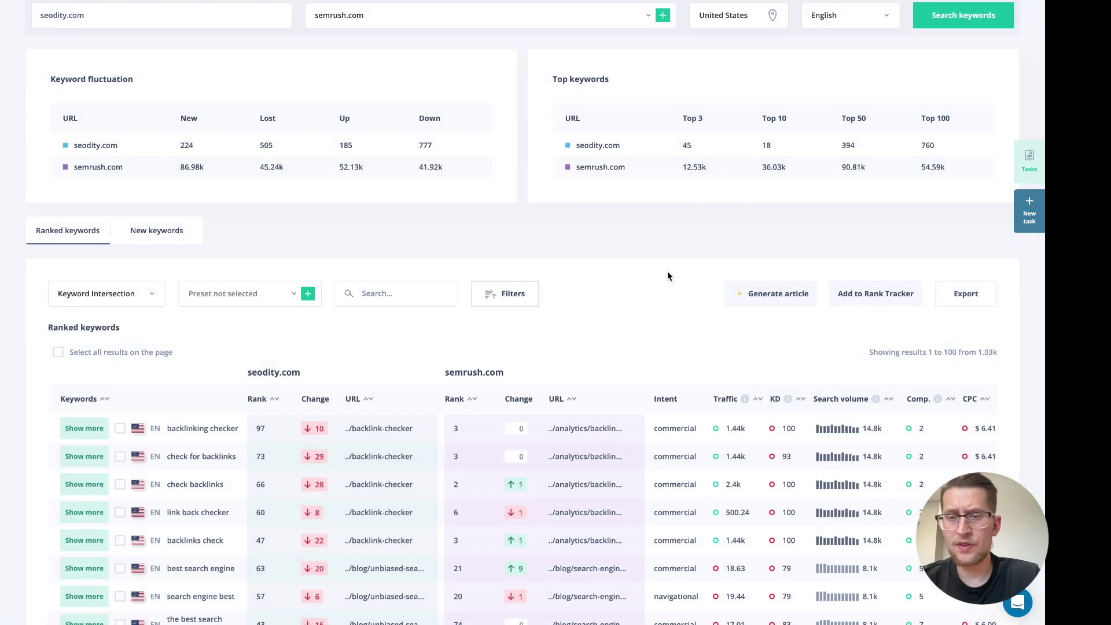
{"action": "scroll", "coordinate": [668, 276], "scroll_direction": "up", "scroll_amount": 4}
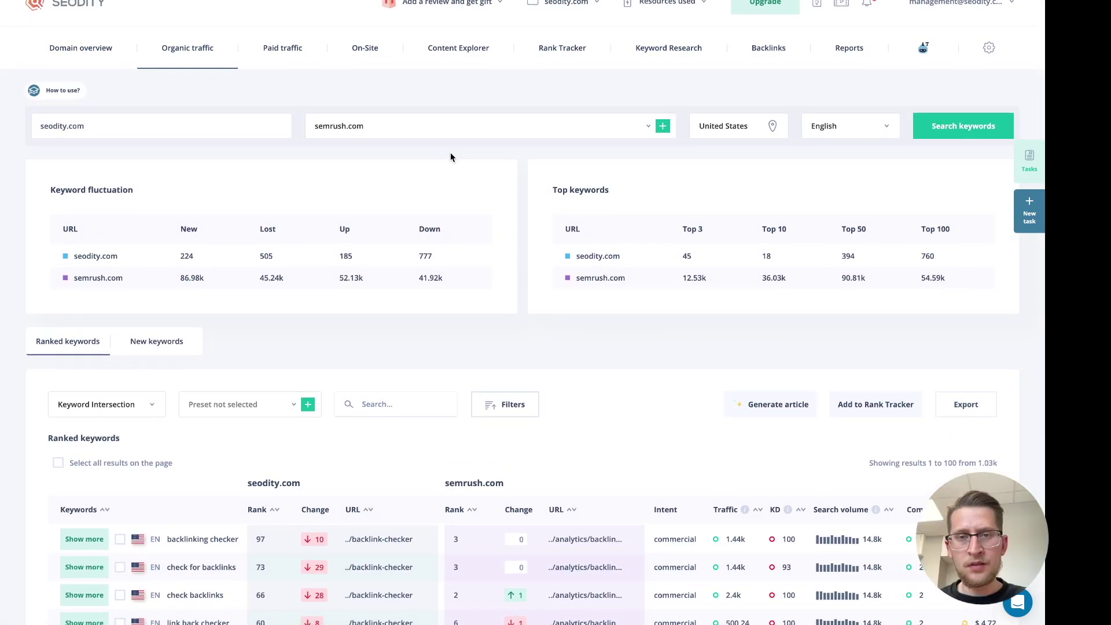
{"action": "scroll", "coordinate": [508, 257], "scroll_direction": "down", "scroll_amount": 3}
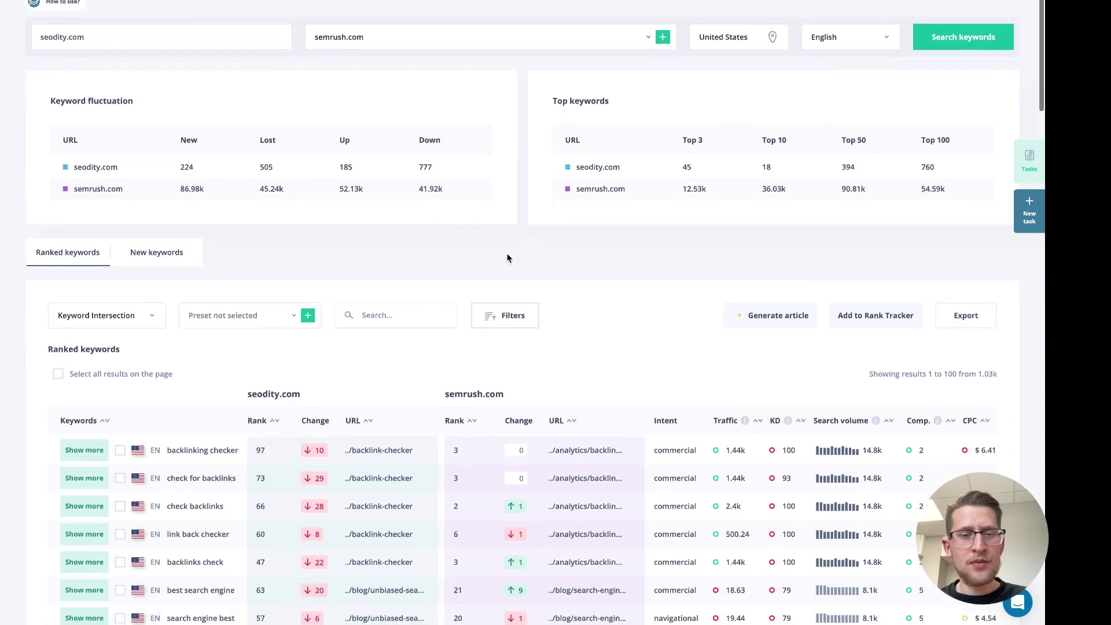
{"action": "scroll", "coordinate": [550, 265], "scroll_direction": "down", "scroll_amount": 1}
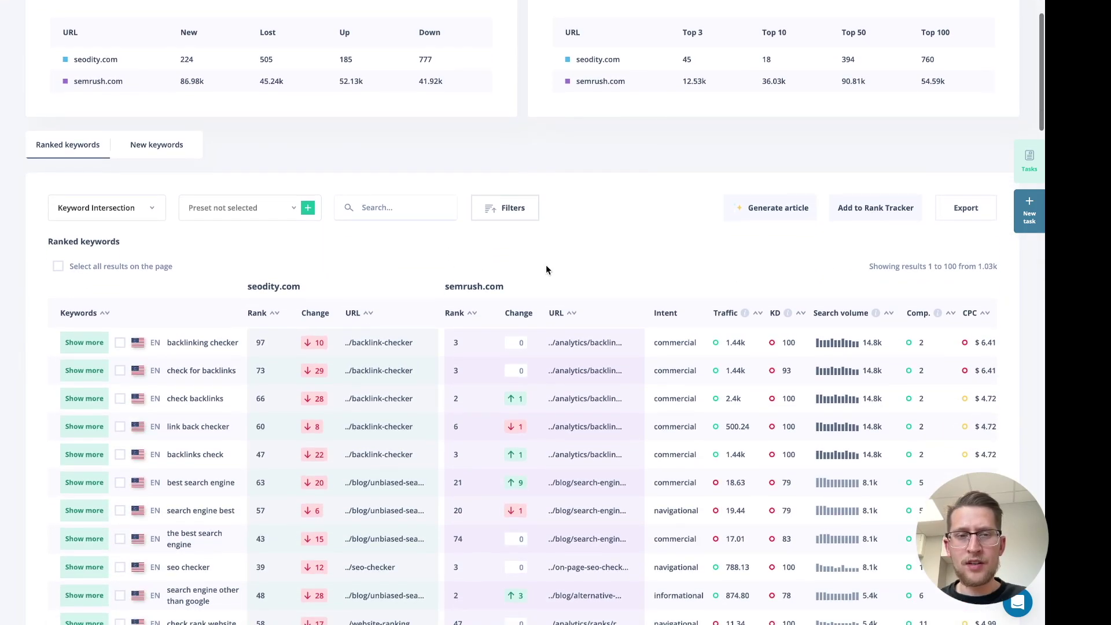
Select 'backlinking checker' and 'link back checker' and add them to the Rank Tracker
{"action": "left_click", "coordinate": [120, 342]}
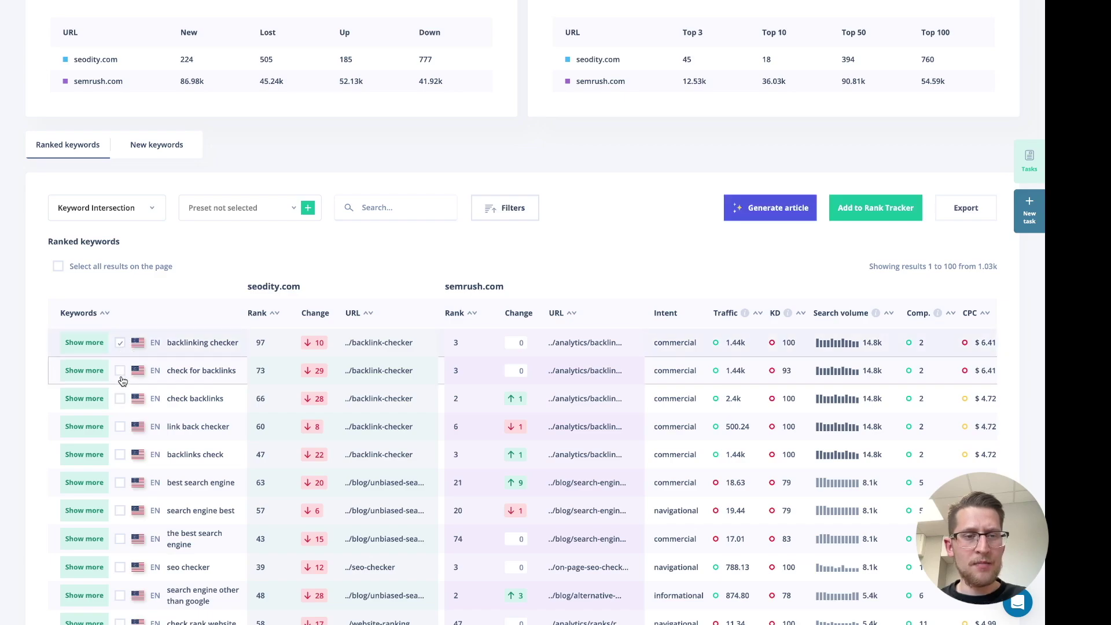
{"action": "scroll", "coordinate": [122, 386], "scroll_direction": "down", "scroll_amount": 1}
{"action": "left_click", "coordinate": [120, 379]}
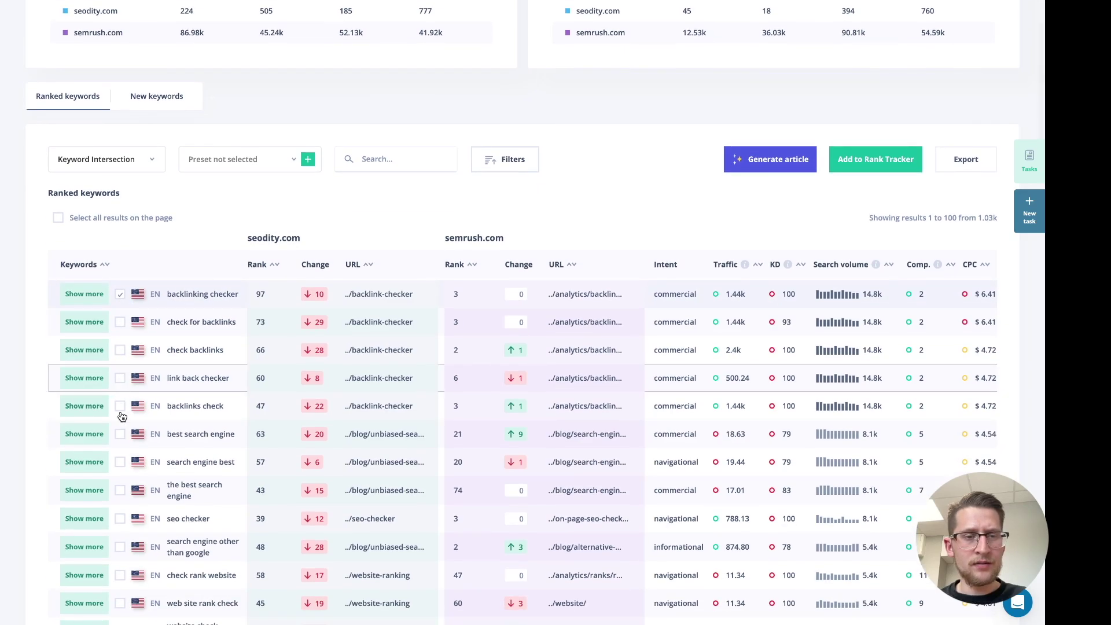
{"action": "scroll", "coordinate": [572, 229], "scroll_direction": "up", "scroll_amount": 2}
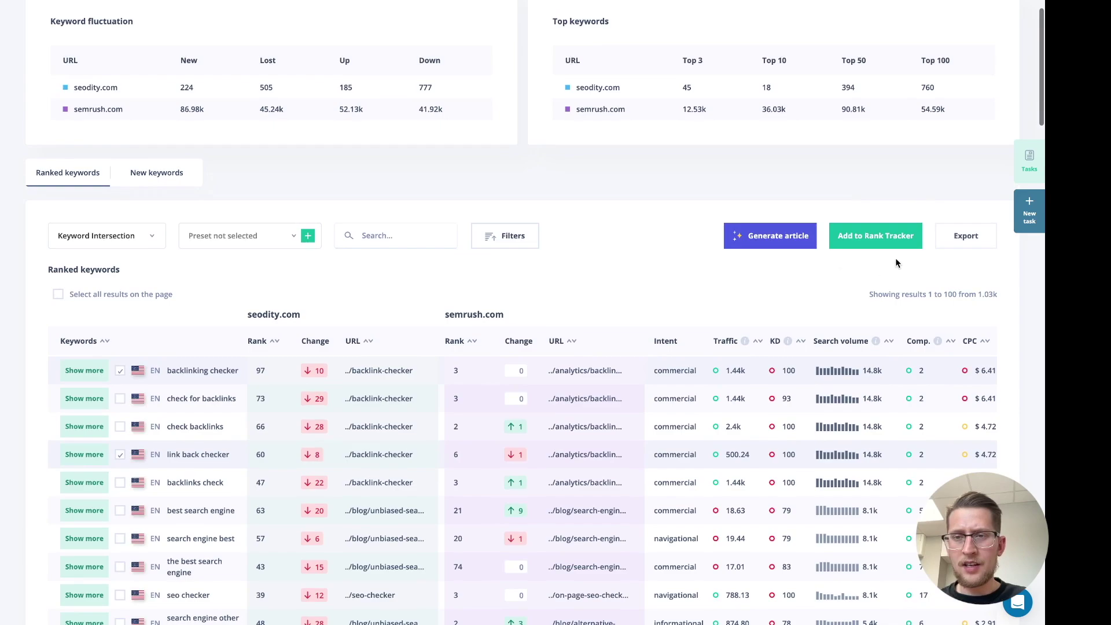
{"action": "left_click", "coordinate": [895, 242]}
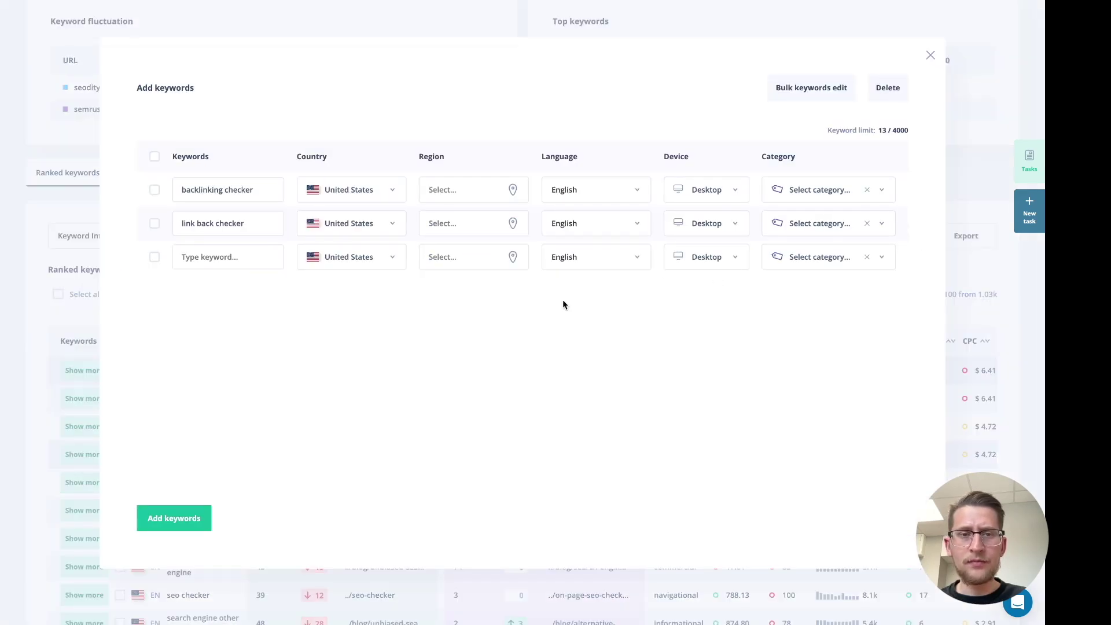
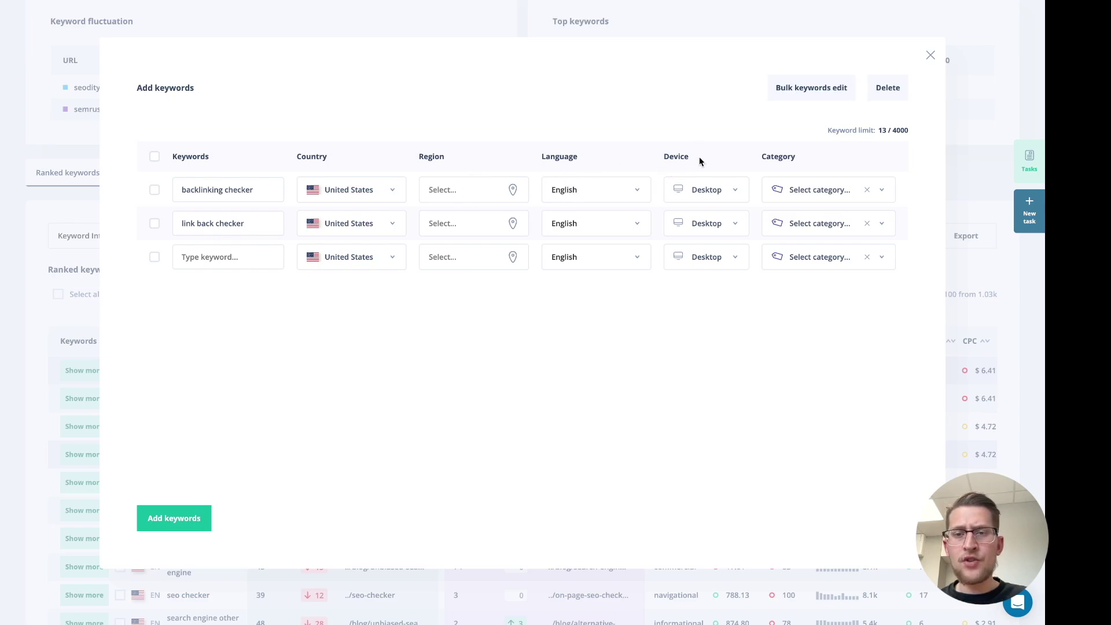
Check the device and category options for the first new keyword
{"action": "left_click", "coordinate": [700, 190]}
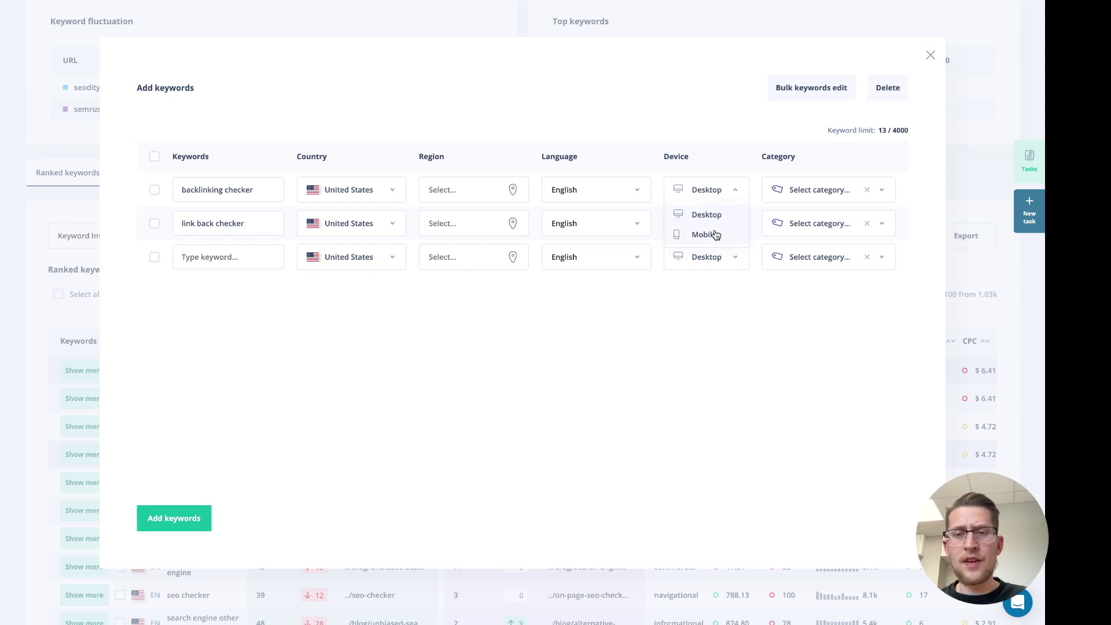
{"action": "left_click", "coordinate": [790, 309]}
{"action": "left_click", "coordinate": [827, 191]}
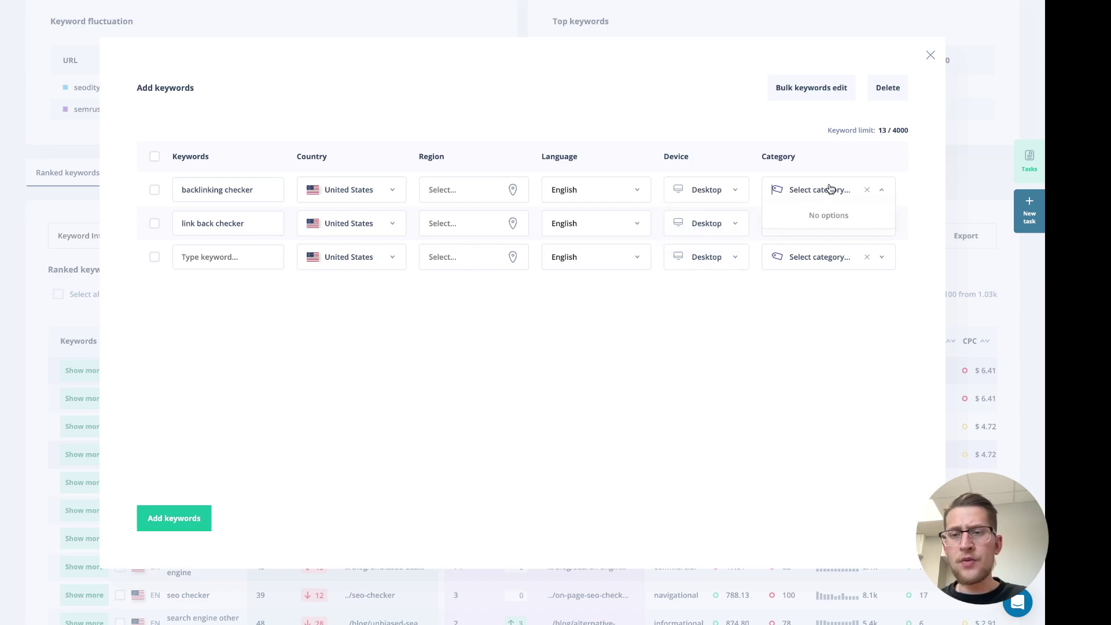
{"action": "left_click", "coordinate": [804, 164]}
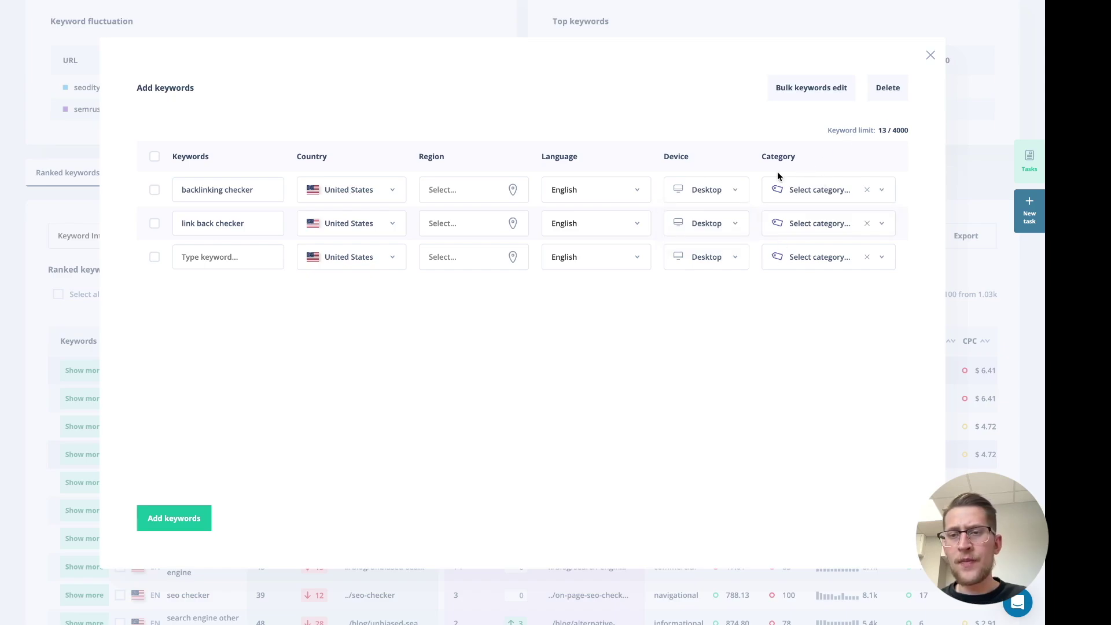
Select both keywords, backlinking checker and link back checker, and add them to rank tracking
{"action": "left_click", "coordinate": [155, 158]}
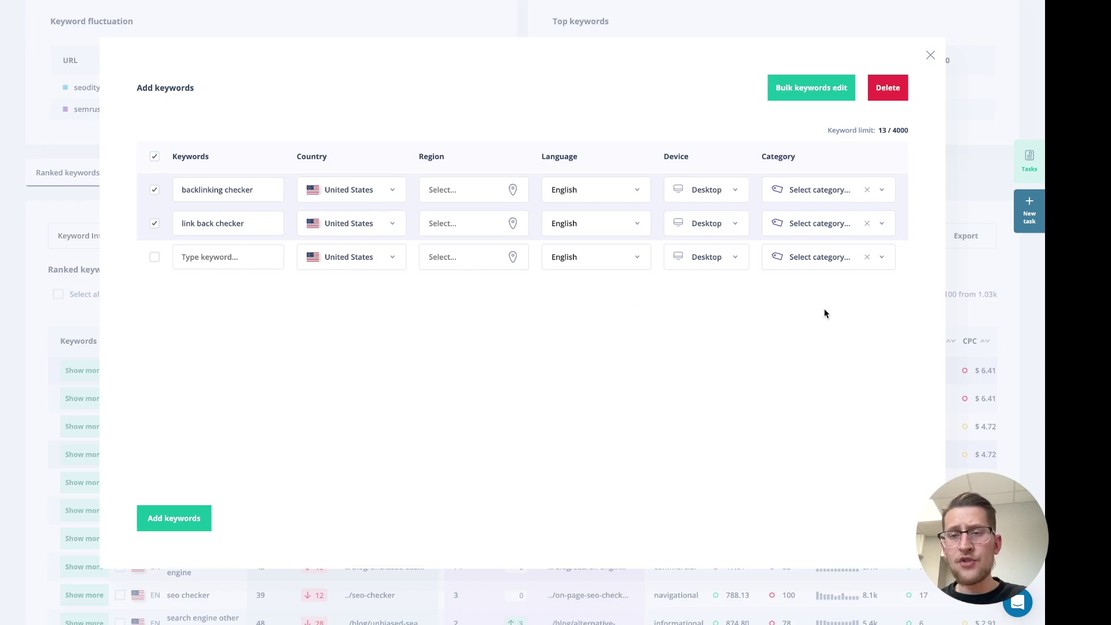
{"action": "left_click", "coordinate": [810, 89]}
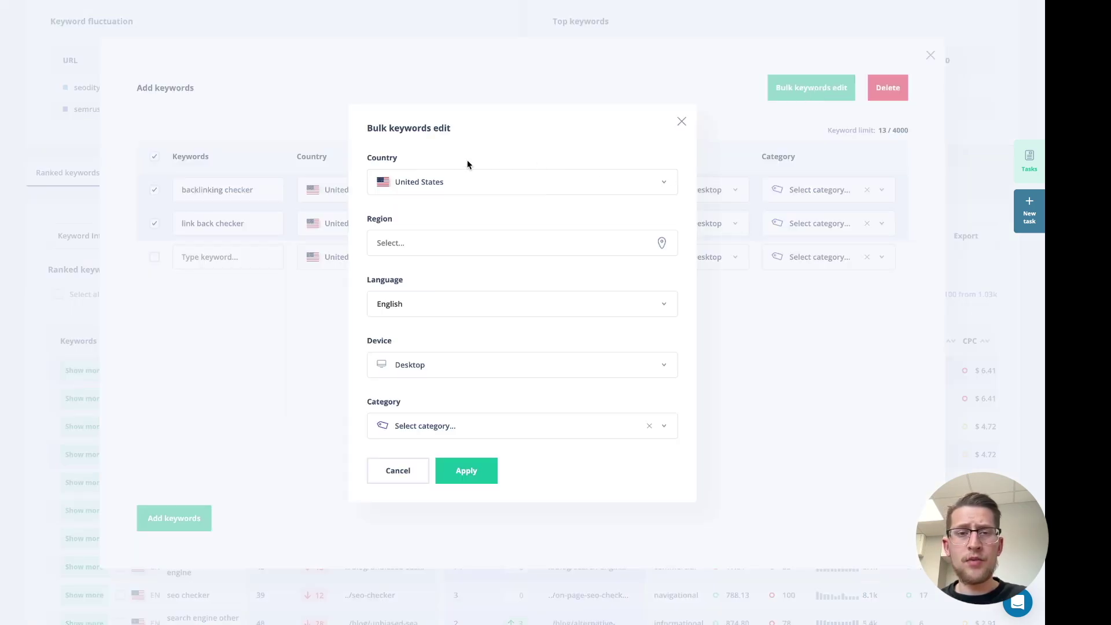
{"action": "left_click", "coordinate": [683, 122]}
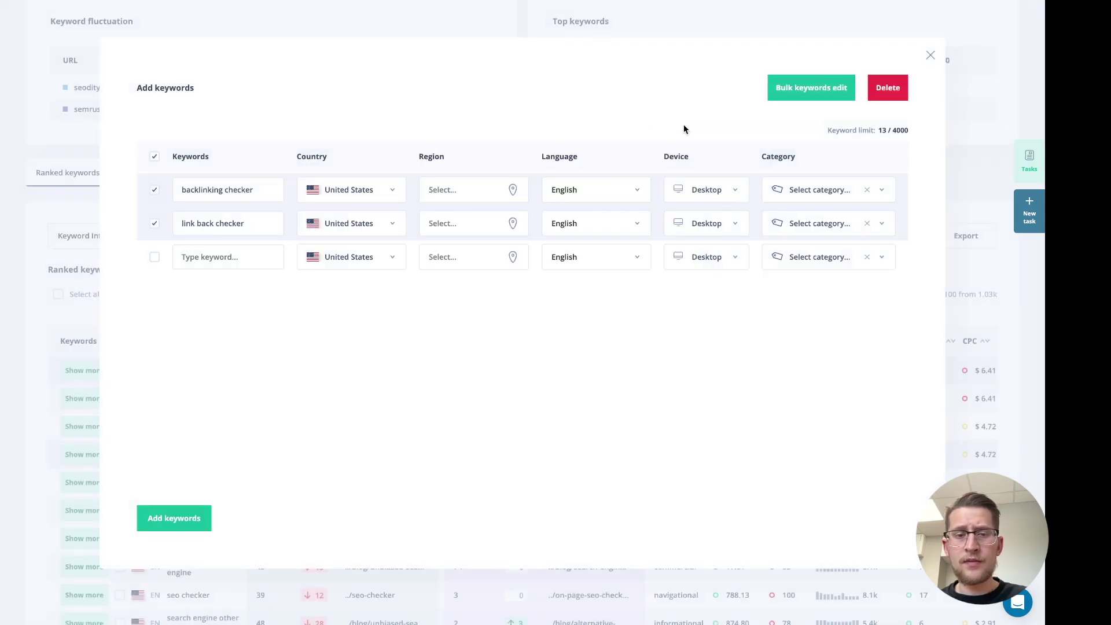
{"action": "left_click", "coordinate": [198, 530]}
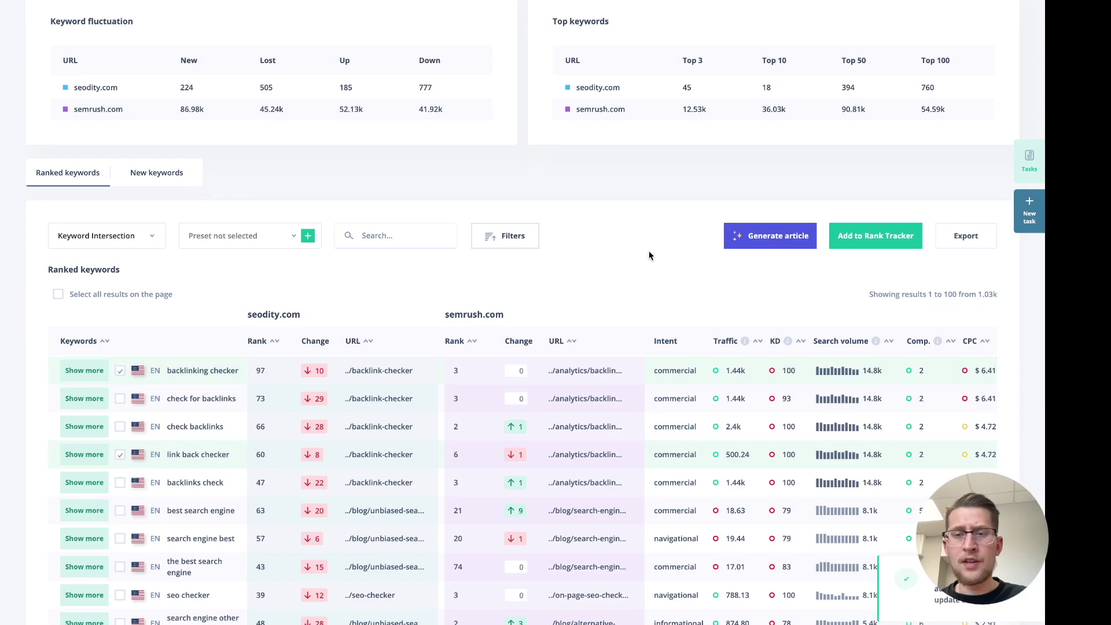
{"action": "scroll", "coordinate": [649, 251], "scroll_direction": "up", "scroll_amount": 3}
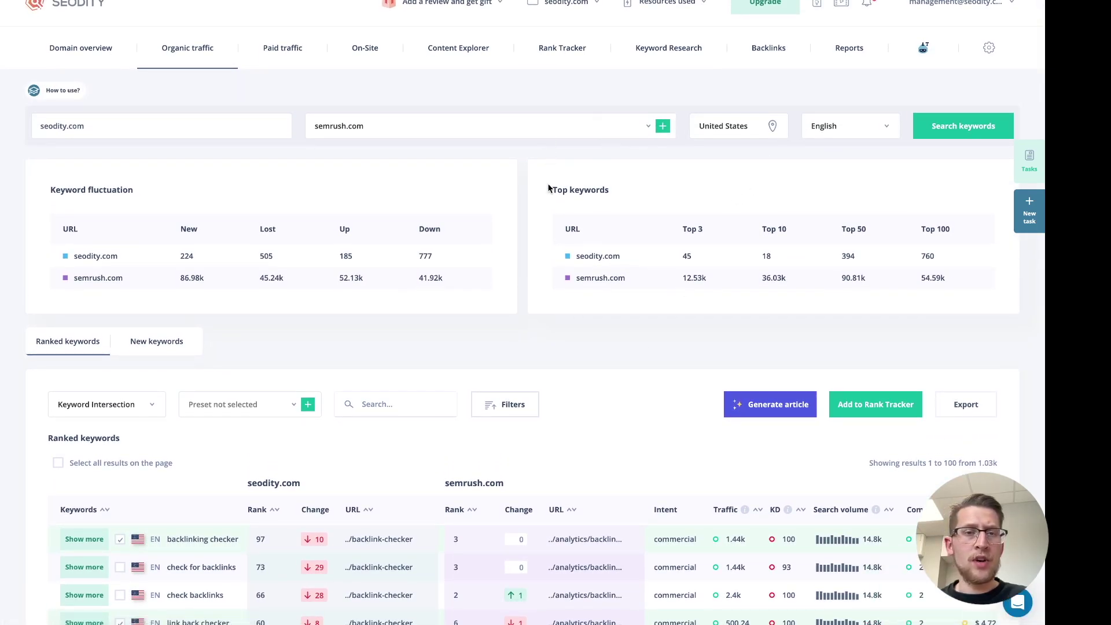
Switch to the Rank Tracker and browse the 12 tracked keywords in the table
{"action": "left_click", "coordinate": [562, 47]}
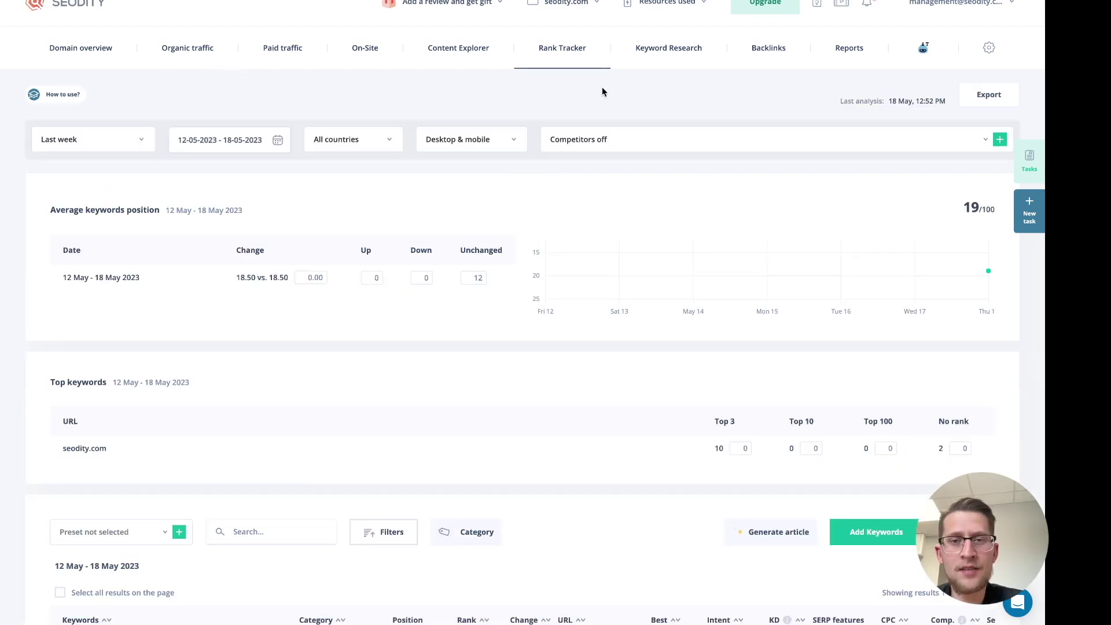
{"action": "scroll", "coordinate": [597, 102], "scroll_direction": "down", "scroll_amount": 8}
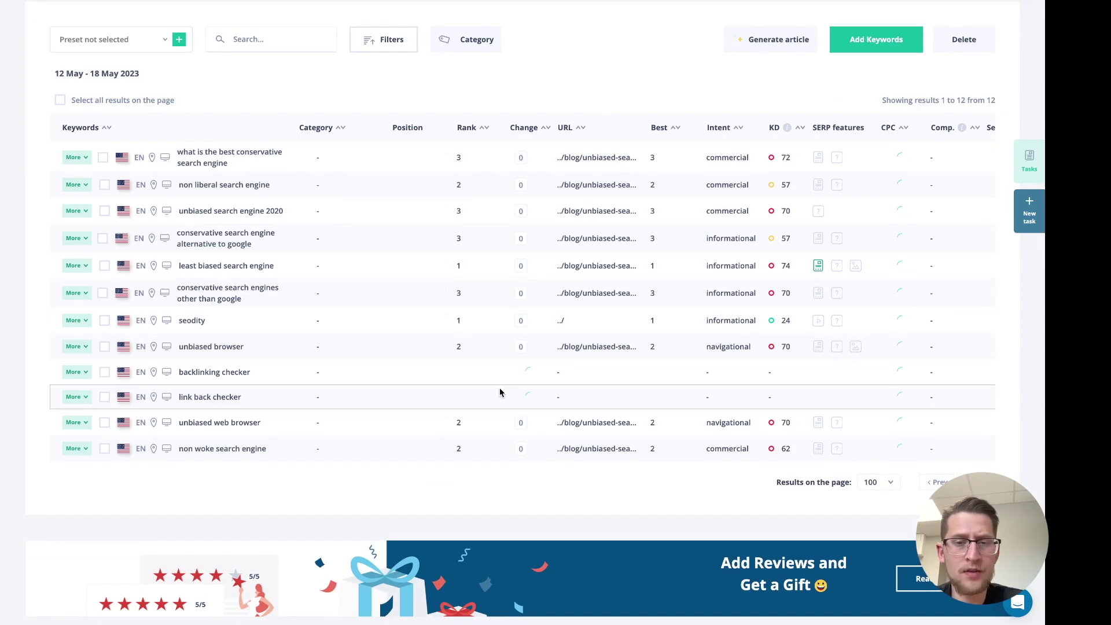
{"action": "scroll", "coordinate": [767, 414], "scroll_direction": "up", "scroll_amount": 1}
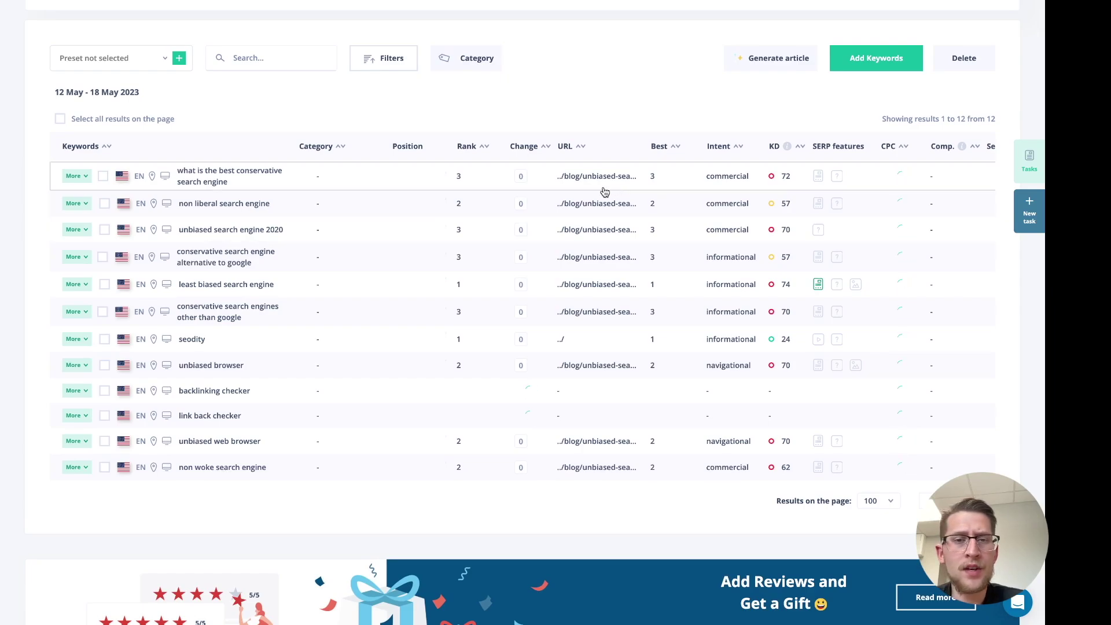
{"action": "scroll", "coordinate": [487, 136], "scroll_direction": "up", "scroll_amount": 2}
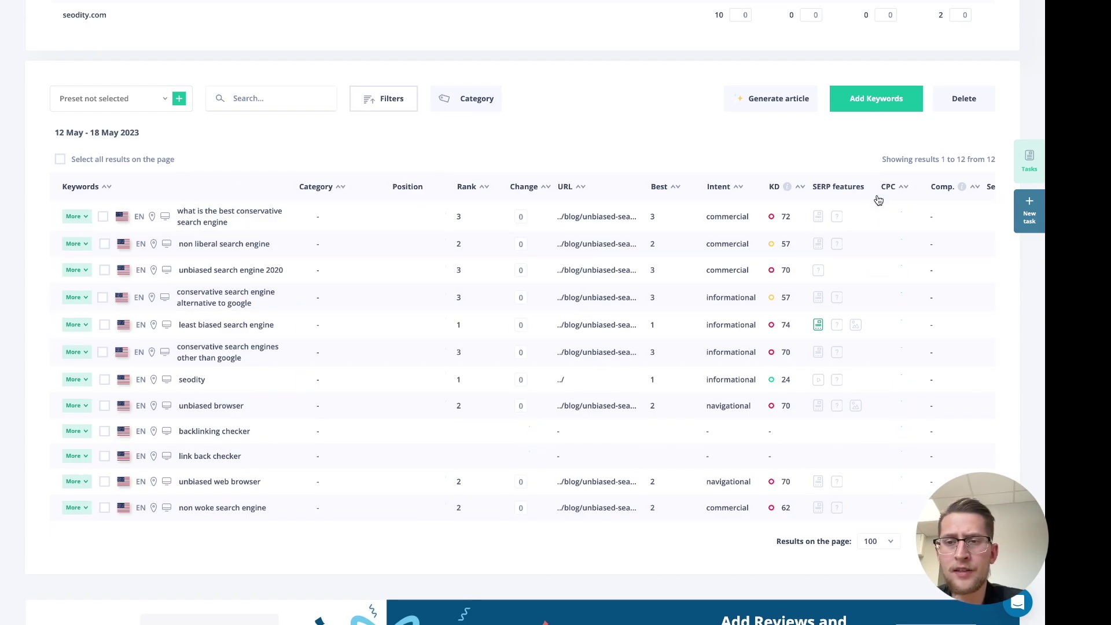
{"action": "scroll", "coordinate": [913, 196], "scroll_direction": "right", "scroll_amount": 3}
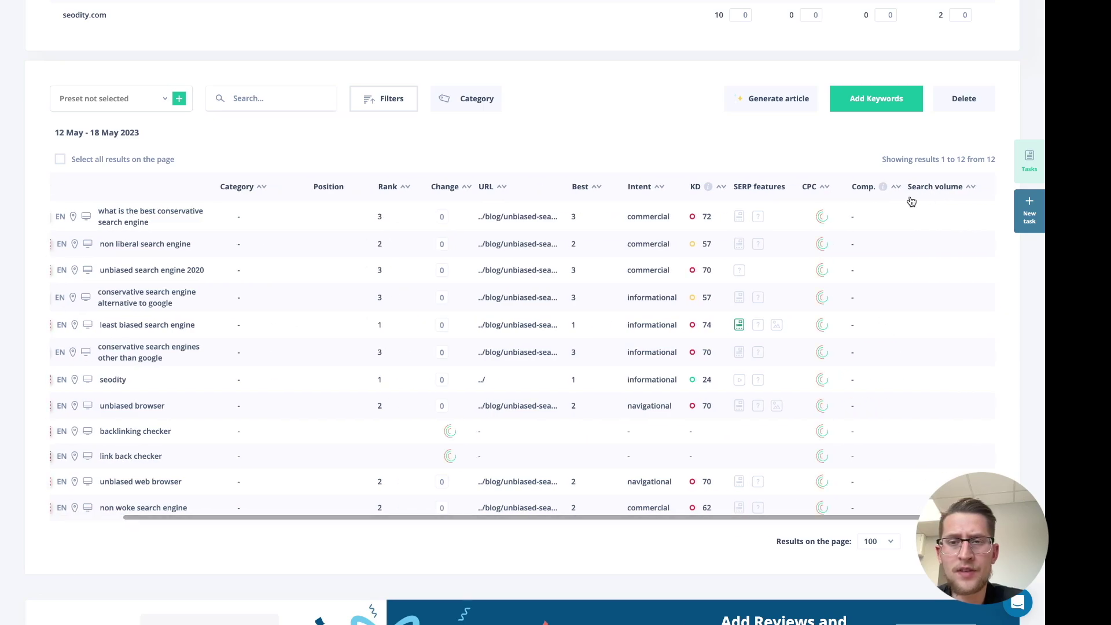
{"action": "scroll", "coordinate": [912, 198], "scroll_direction": "left", "scroll_amount": 2}
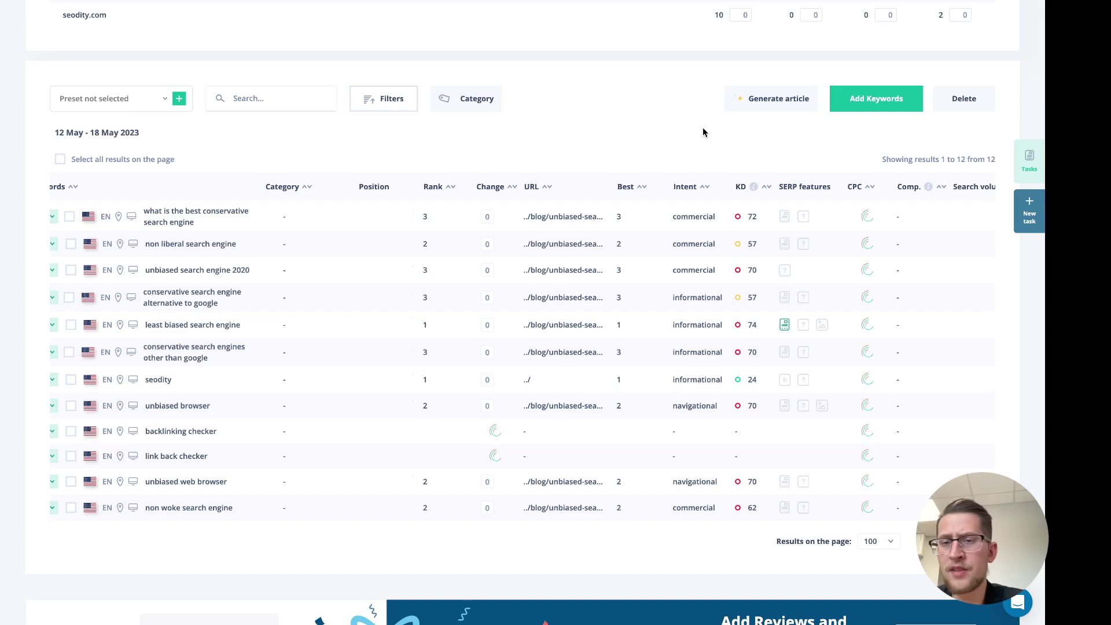
{"action": "scroll", "coordinate": [703, 132], "scroll_direction": "up", "scroll_amount": 1}
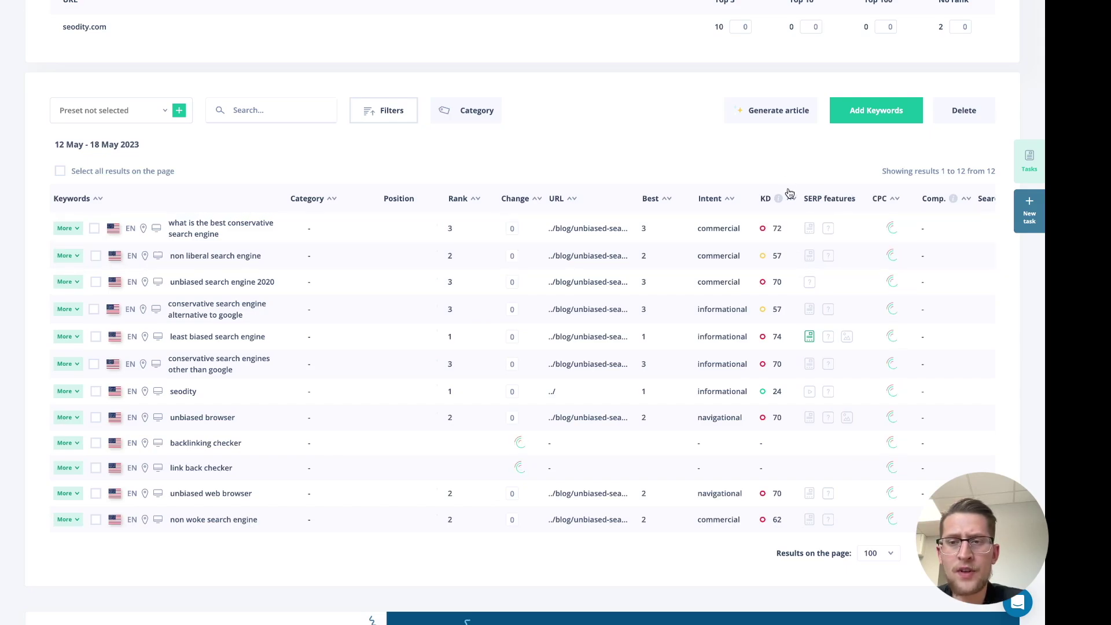
Read the People-also-ask questions shown by the SERP feature icons and start a new task
{"action": "mouse_move", "coordinate": [831, 232]}
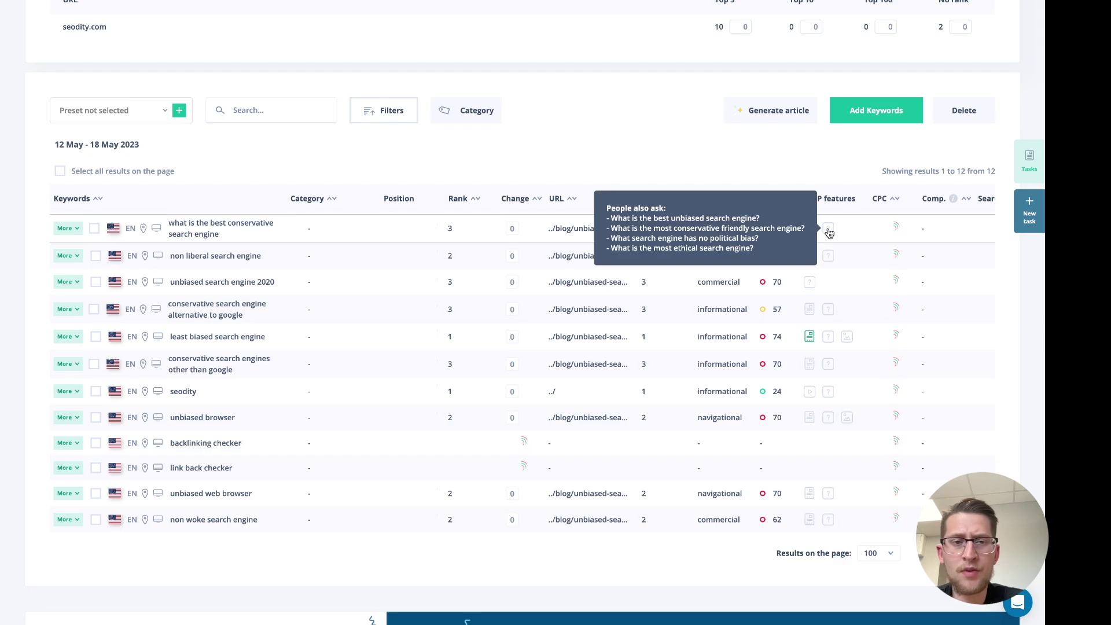
{"action": "mouse_move", "coordinate": [829, 258]}
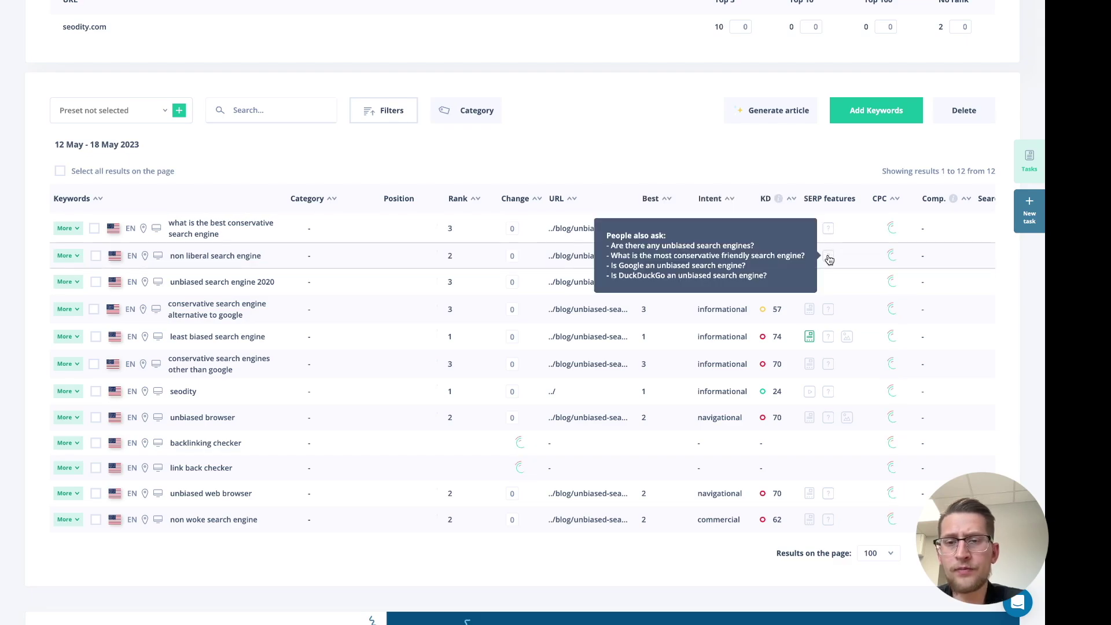
{"action": "mouse_move", "coordinate": [826, 313]}
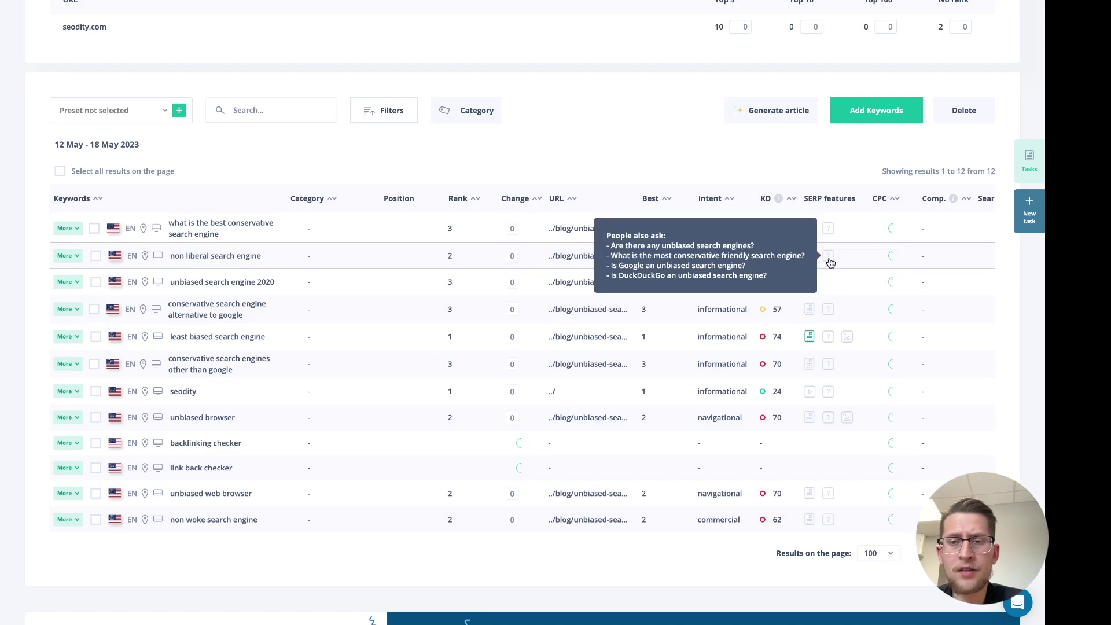
{"action": "scroll", "coordinate": [599, 151], "scroll_direction": "up", "scroll_amount": 1}
{"action": "scroll", "coordinate": [599, 150], "scroll_direction": "down", "scroll_amount": 1}
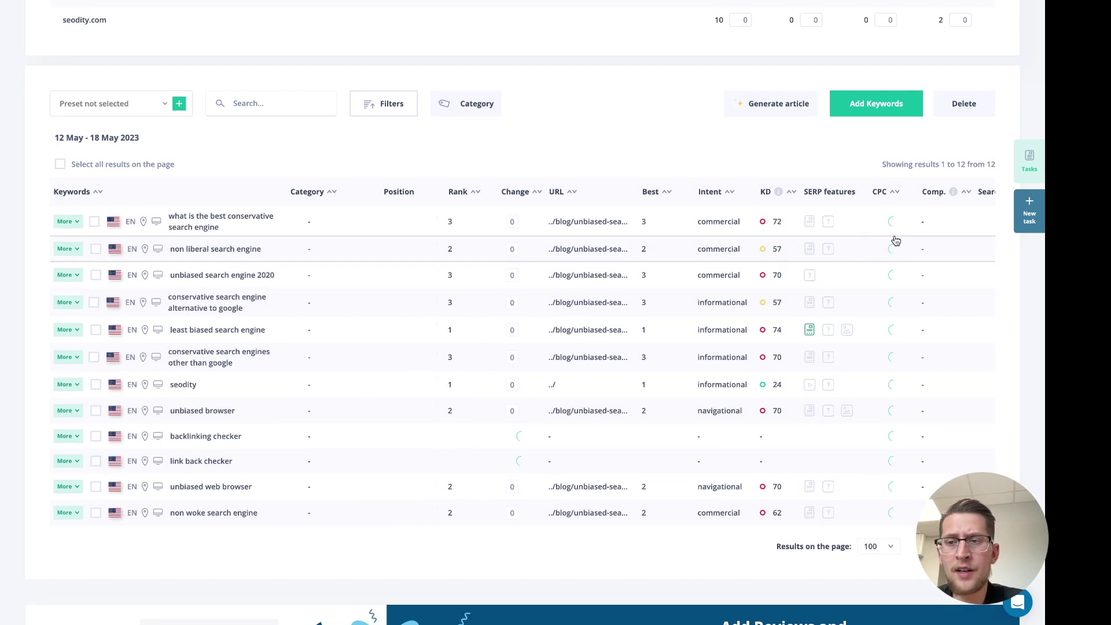
{"action": "left_click", "coordinate": [1028, 214]}
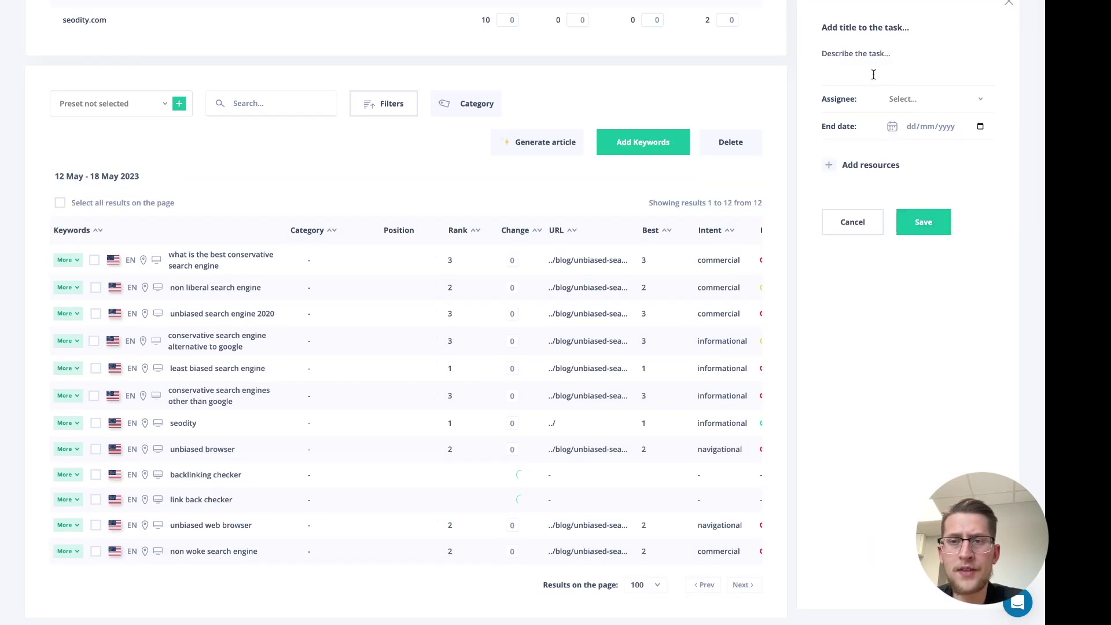
Paste the People-also-ask questions into the task description, one question per line
{"action": "left_click", "coordinate": [876, 57]}
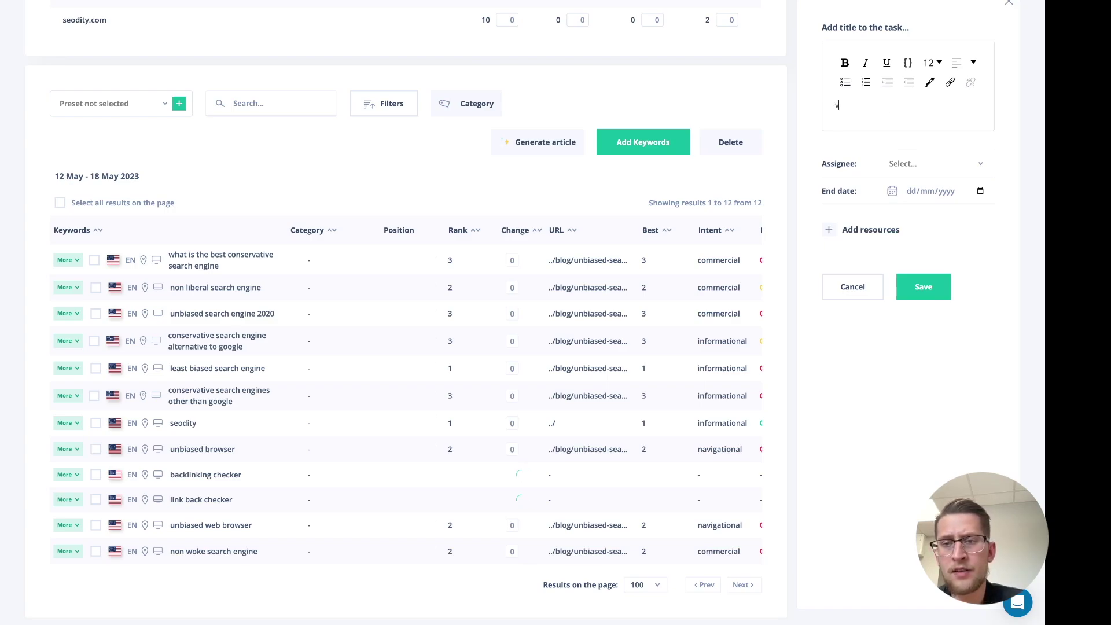
{"action": "type", "text": "Are there any unbiased search engines?,What is the most conservative friendly search engine?,Is Google an unbiased search engine?,Is DuckDuckGo an unbiased search engine?"}
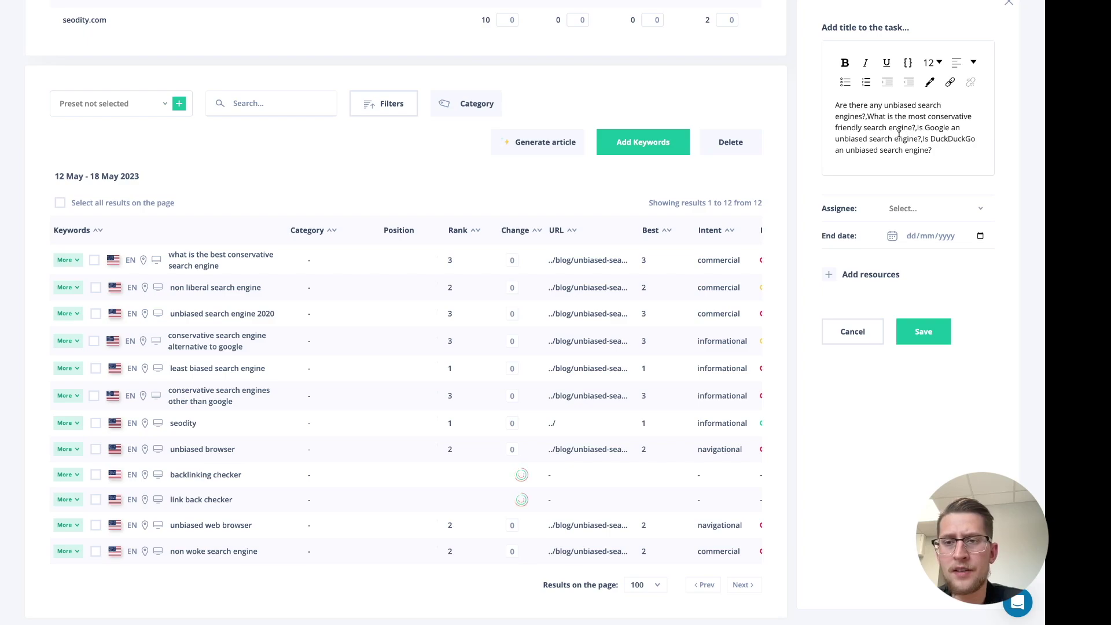
{"action": "left_click", "coordinate": [867, 118]}
{"action": "key", "text": "Return"}
{"action": "left_click", "coordinate": [888, 135]}
{"action": "key", "text": "Return"}
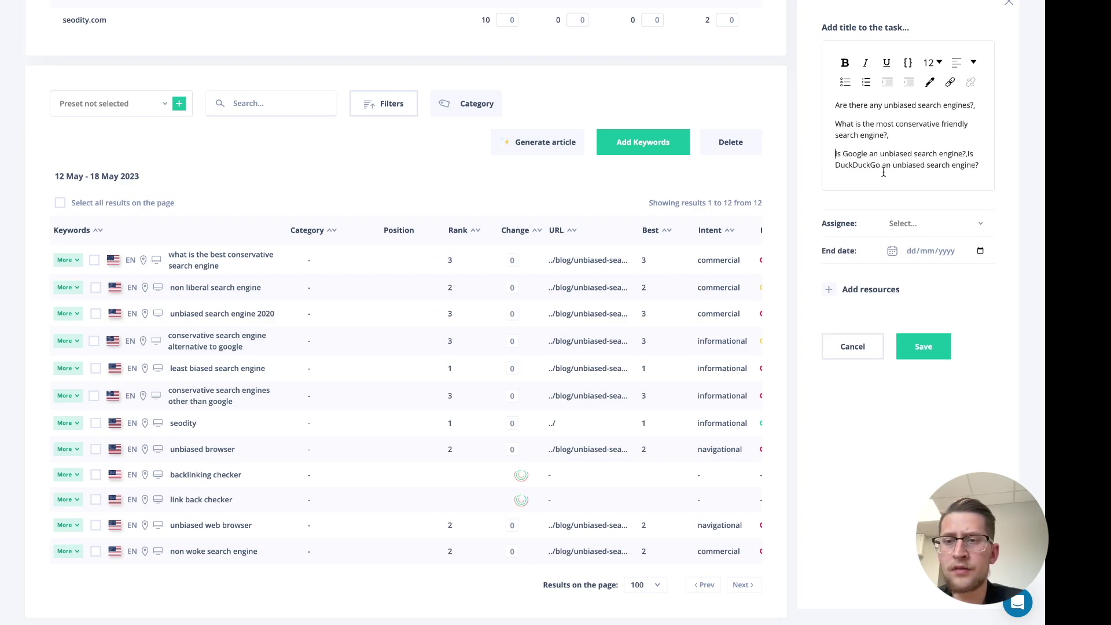
{"action": "scroll", "coordinate": [916, 116], "scroll_direction": "up", "scroll_amount": 1}
{"action": "scroll", "coordinate": [768, 147], "scroll_direction": "up", "scroll_amount": 1}
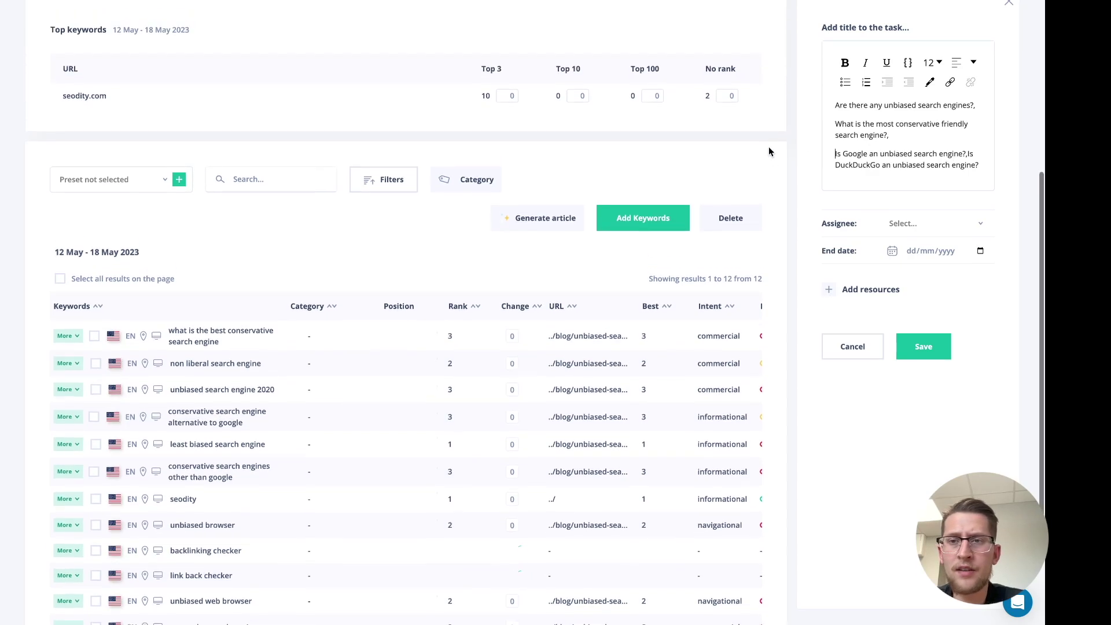
Title the task 'Research for PAA' and assign it to SEODITY, leaving no end date
{"action": "left_click", "coordinate": [866, 29]}
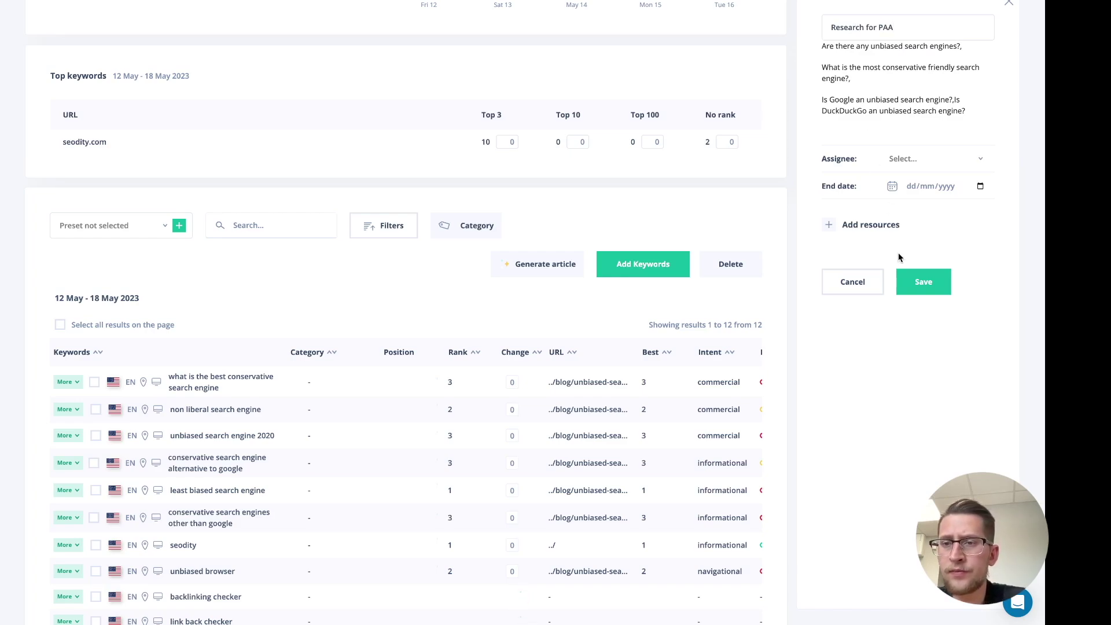
{"action": "left_click", "coordinate": [933, 160]}
{"action": "left_click", "coordinate": [924, 184]}
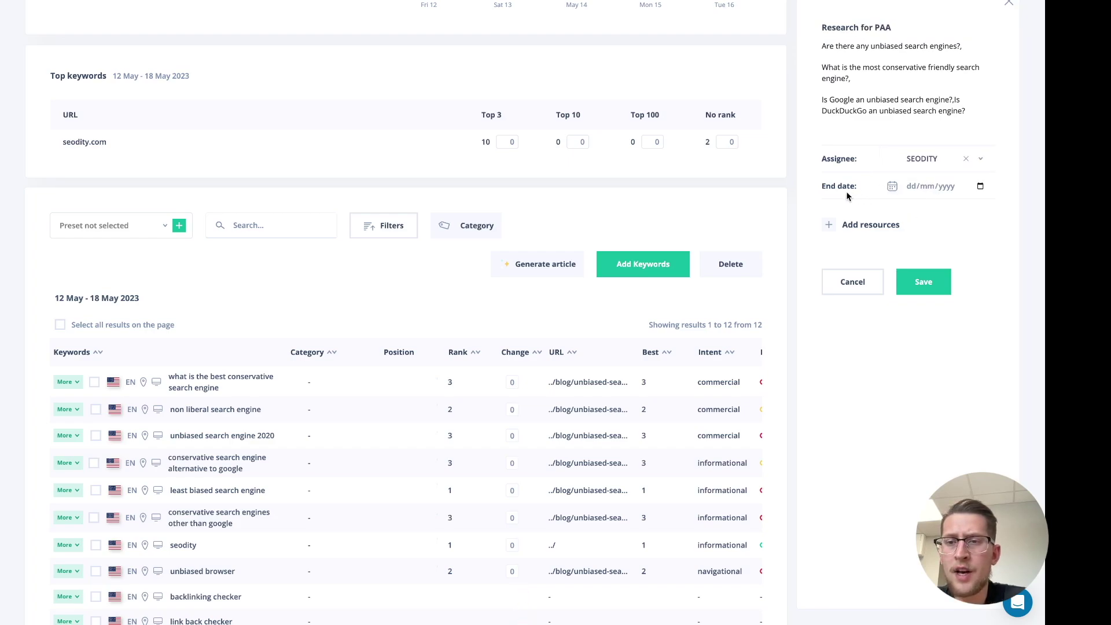
{"action": "scroll", "coordinate": [874, 193], "scroll_direction": "up", "scroll_amount": 1}
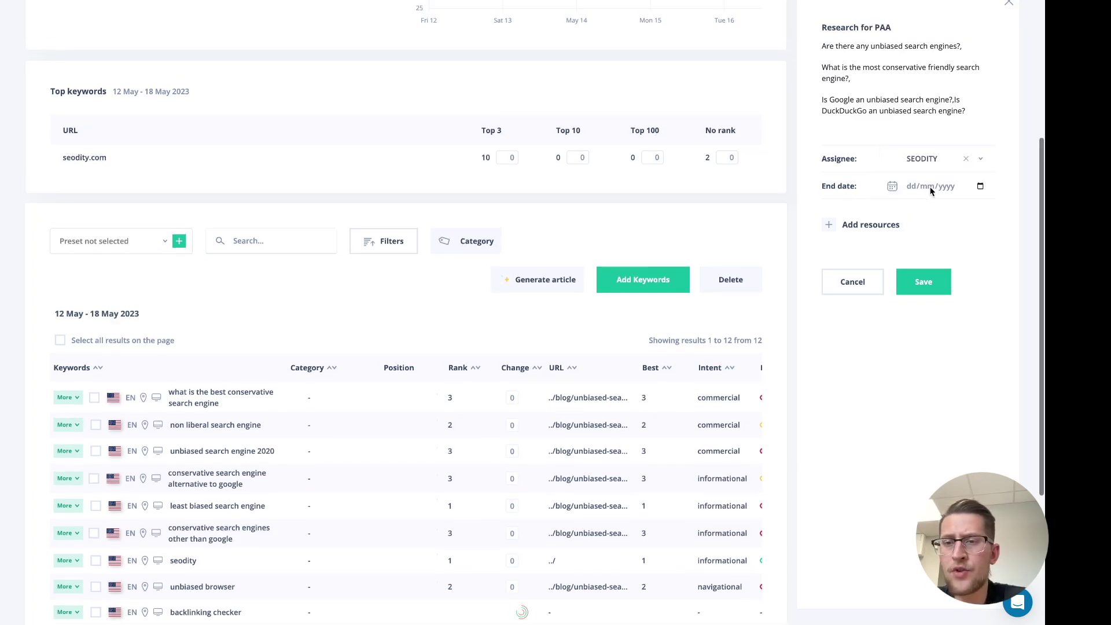
{"action": "left_click", "coordinate": [980, 187]}
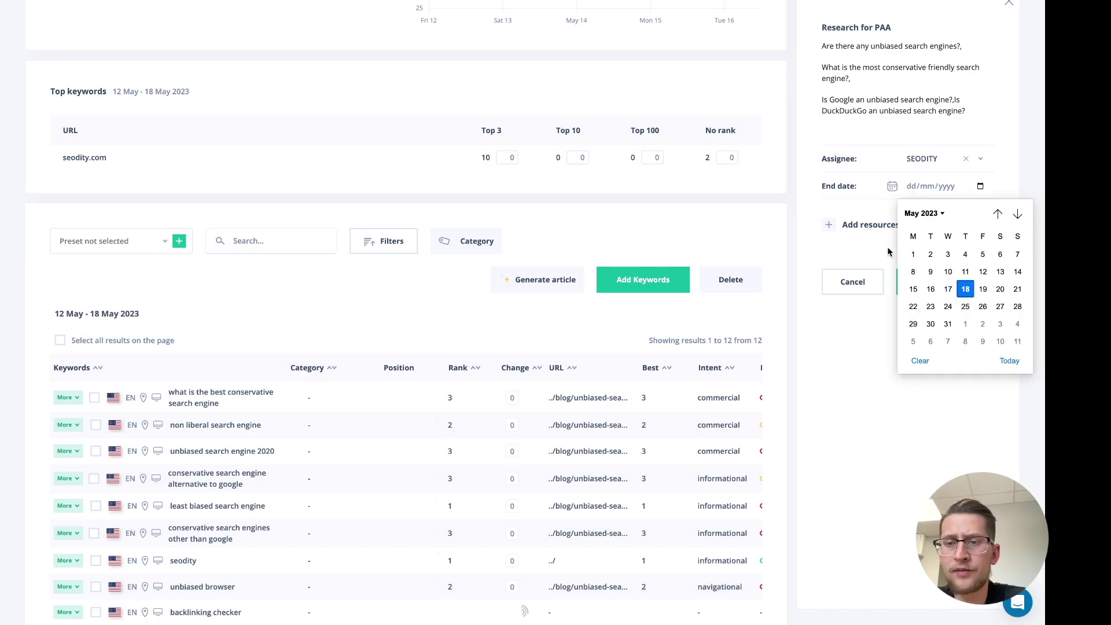
{"action": "left_click", "coordinate": [845, 241]}
{"action": "scroll", "coordinate": [456, 360], "scroll_direction": "down", "scroll_amount": 3}
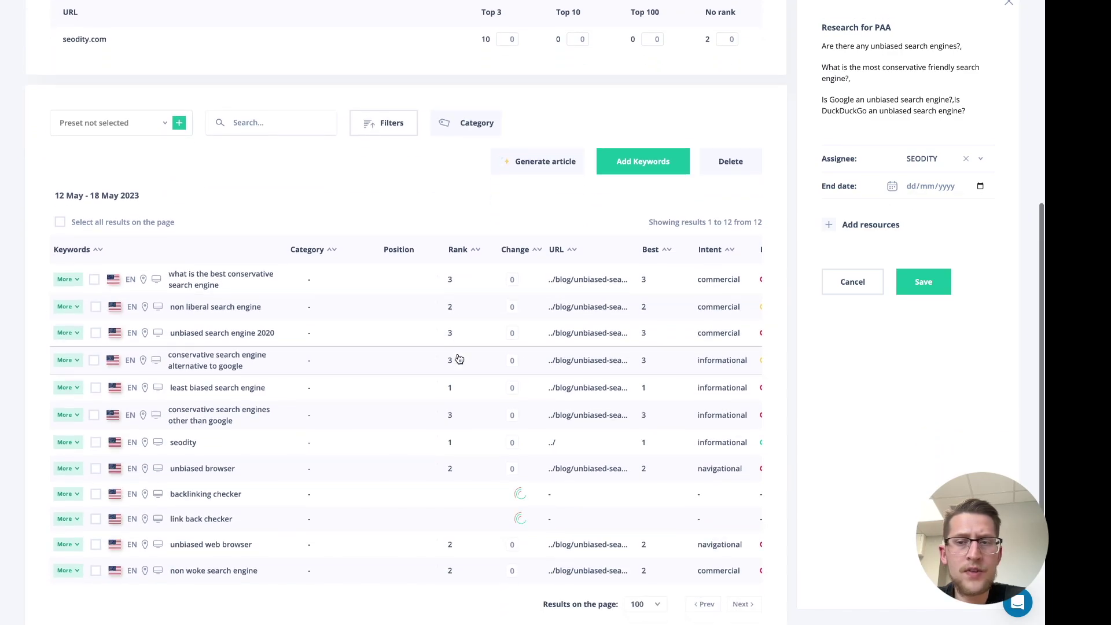
Attach the first three keywords, including non liberal search engine and unbiased search engine 2020, and save
{"action": "left_click", "coordinate": [96, 194]}
{"action": "left_click", "coordinate": [96, 221]}
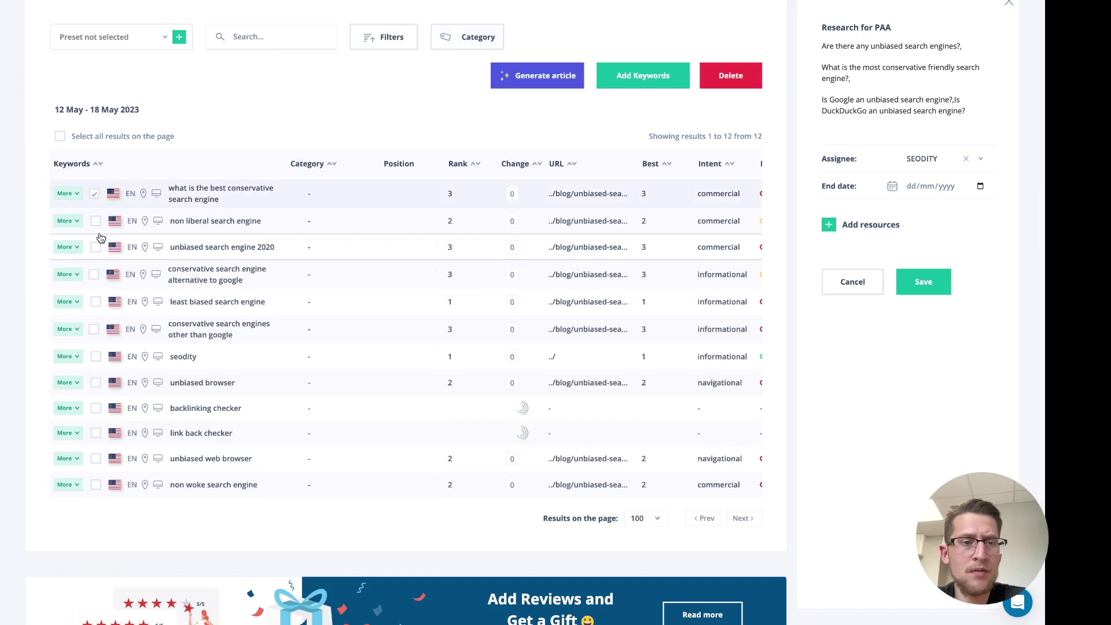
{"action": "left_click", "coordinate": [96, 247]}
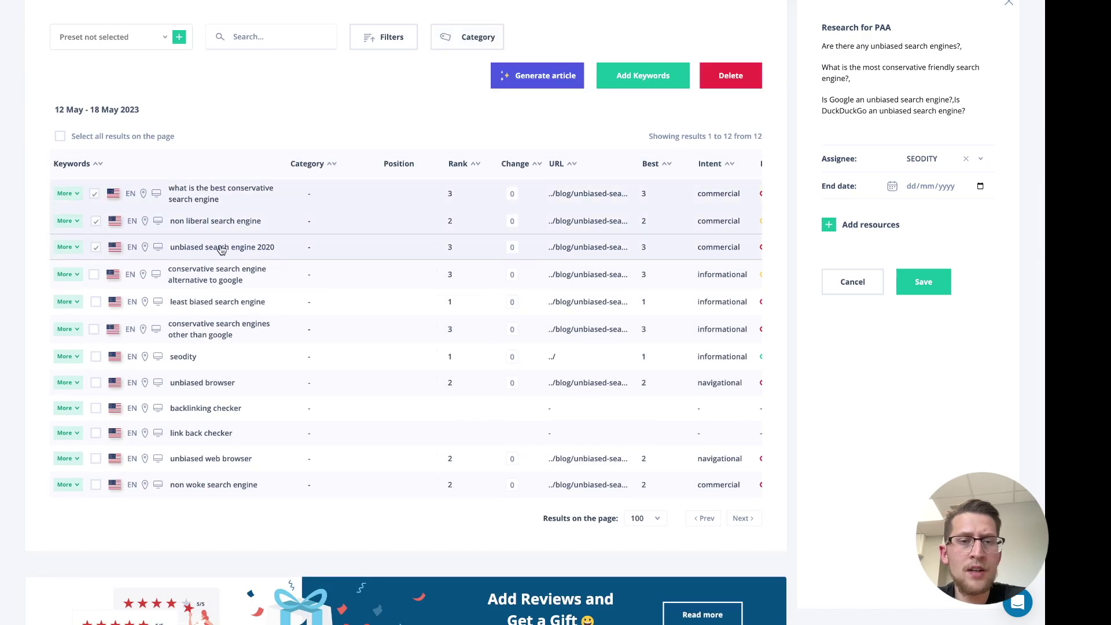
{"action": "left_click", "coordinate": [829, 226]}
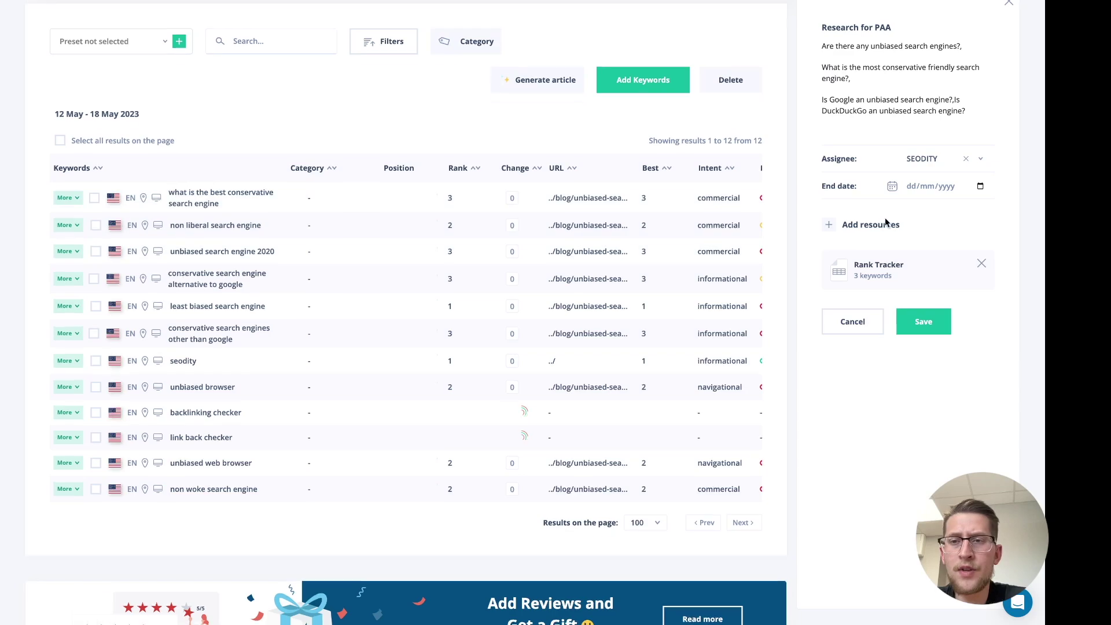
{"action": "left_click", "coordinate": [924, 322]}
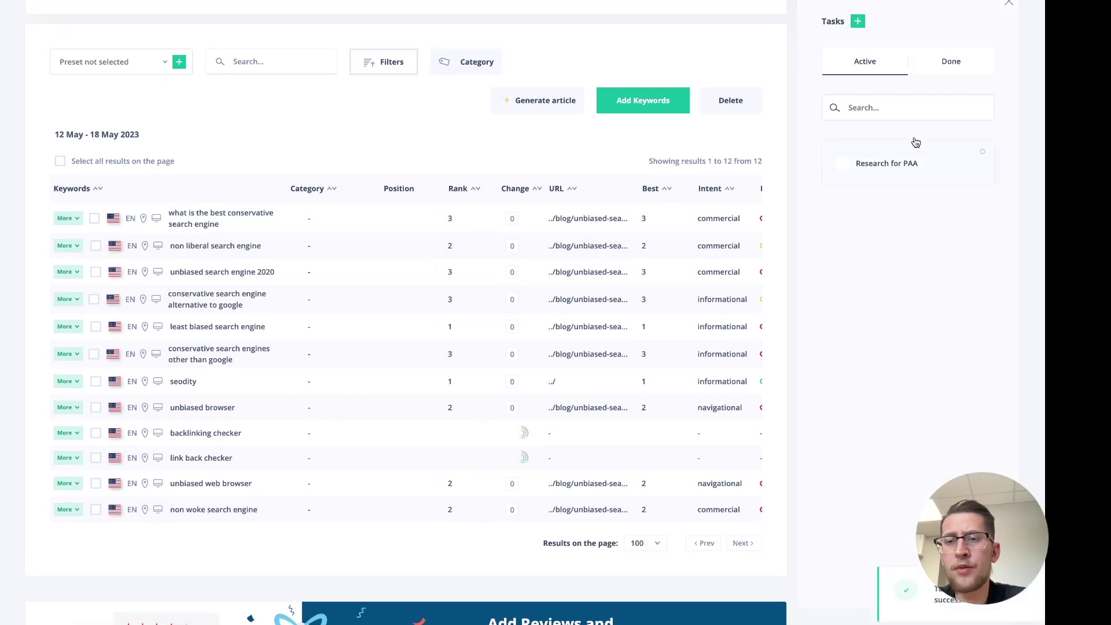
Close the Tasks panel and browse seodity.com's 35 top pages in Content Explorer
{"action": "scroll", "coordinate": [667, 203], "scroll_direction": "up", "scroll_amount": 1}
{"action": "scroll", "coordinate": [667, 203], "scroll_direction": "up", "scroll_amount": 7}
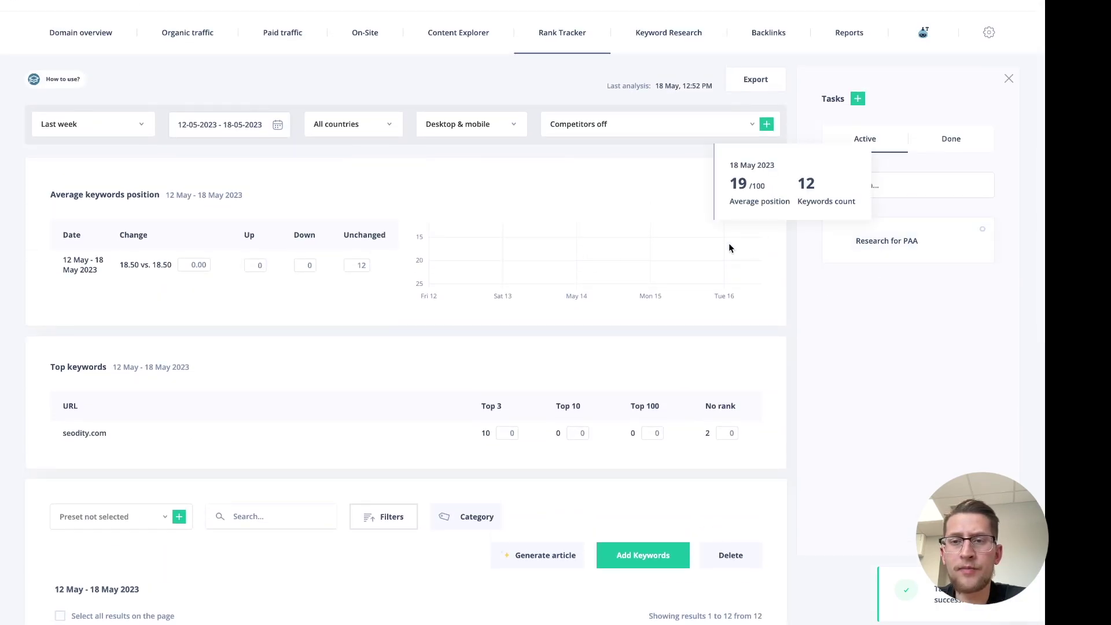
{"action": "left_click", "coordinate": [1008, 78]}
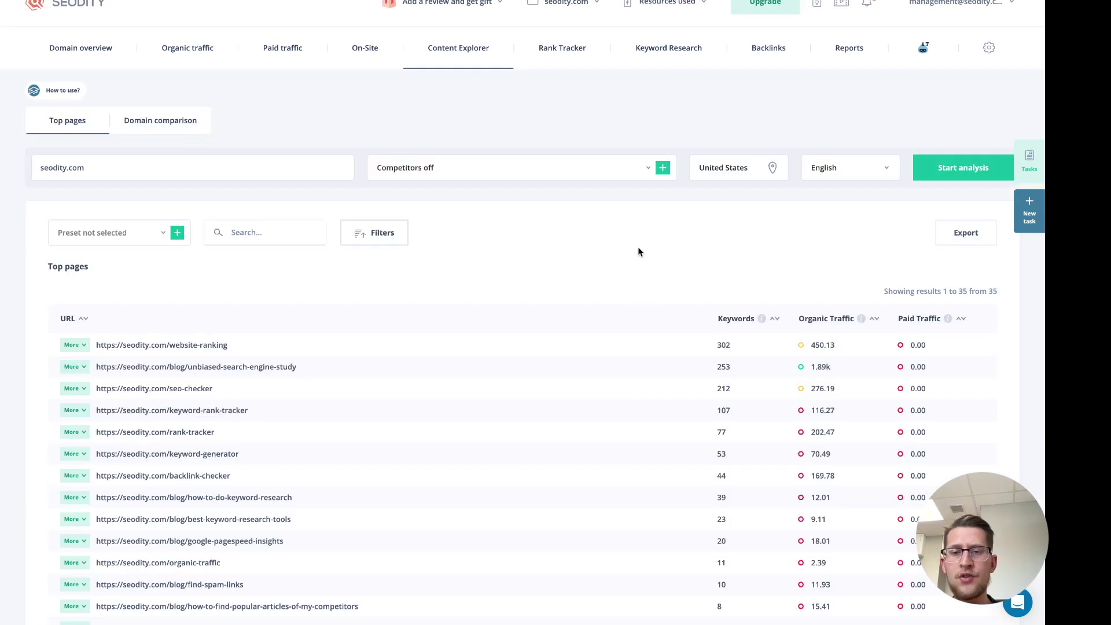
{"action": "scroll", "coordinate": [639, 252], "scroll_direction": "down", "scroll_amount": 1}
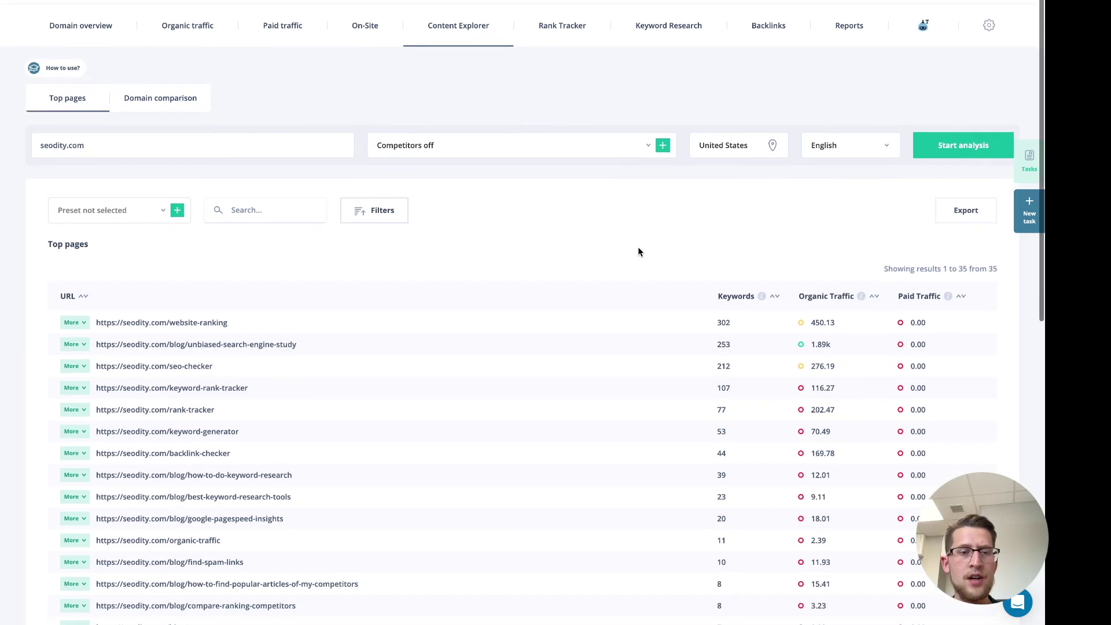
{"action": "scroll", "coordinate": [639, 252], "scroll_direction": "up", "scroll_amount": 1}
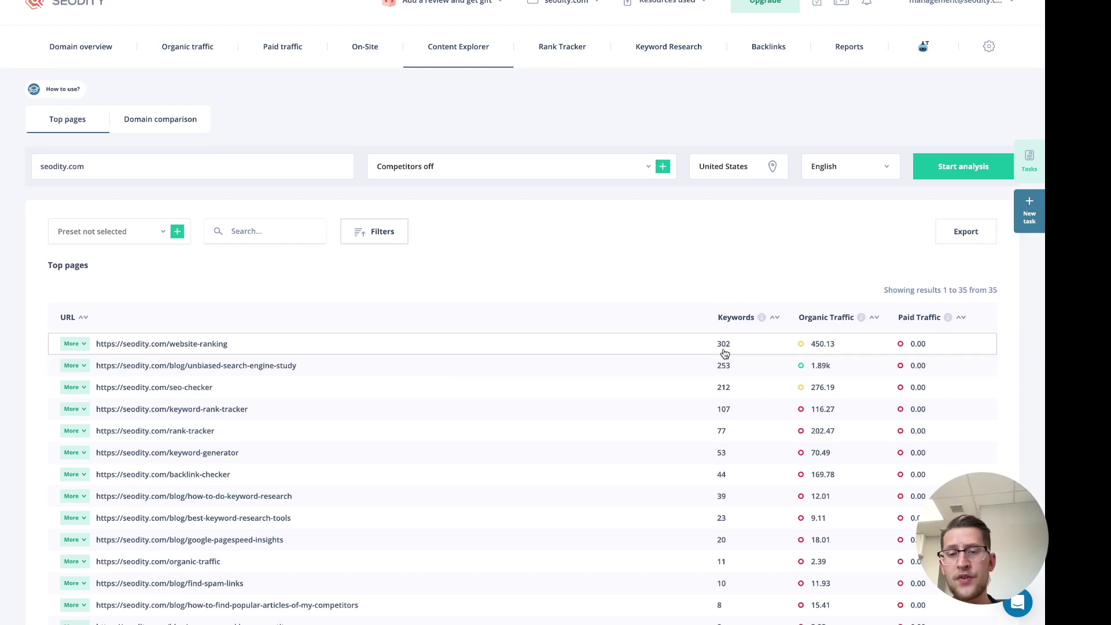
{"action": "scroll", "coordinate": [861, 314], "scroll_direction": "up", "scroll_amount": 1}
{"action": "scroll", "coordinate": [861, 313], "scroll_direction": "down", "scroll_amount": 1}
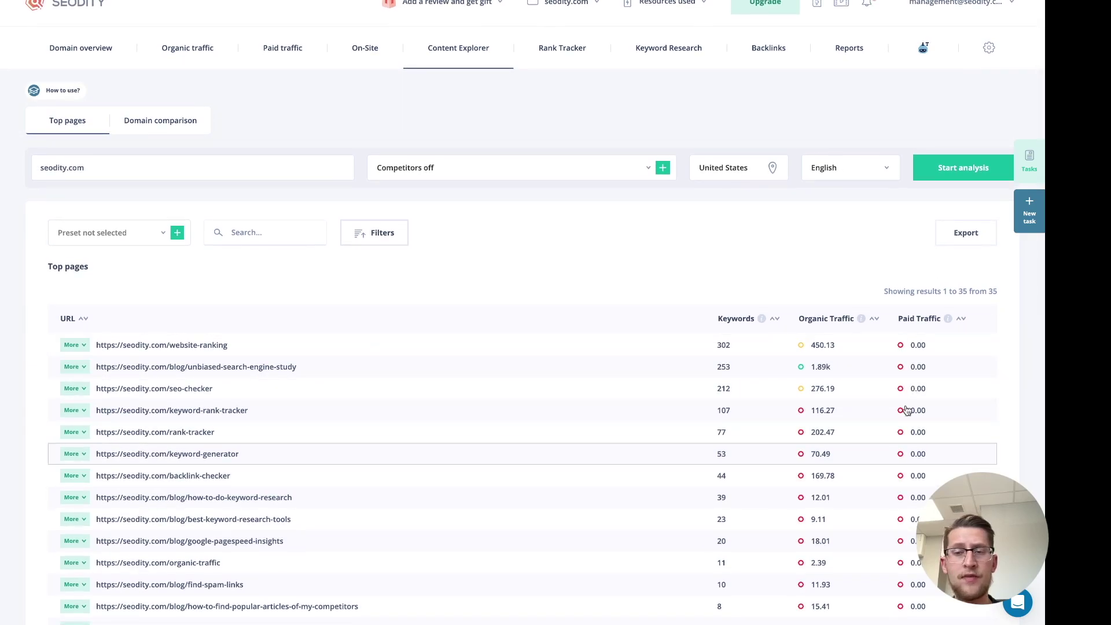
Run the Content Explorer top pages analysis for tesla.com
{"action": "double_click", "coordinate": [264, 168]}
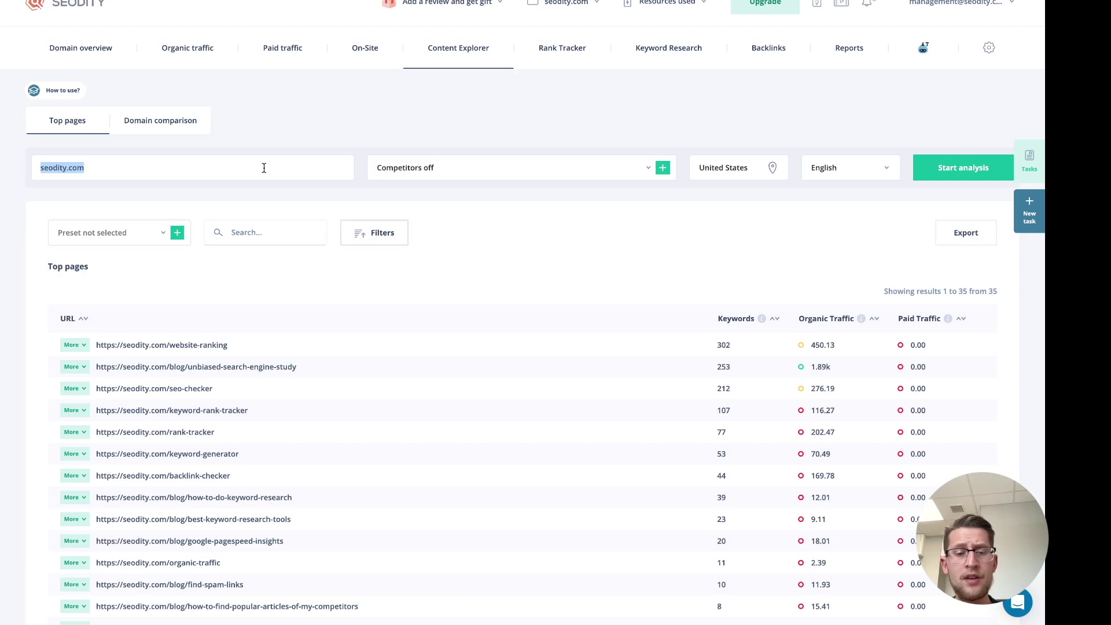
{"action": "type", "text": "tesla"}
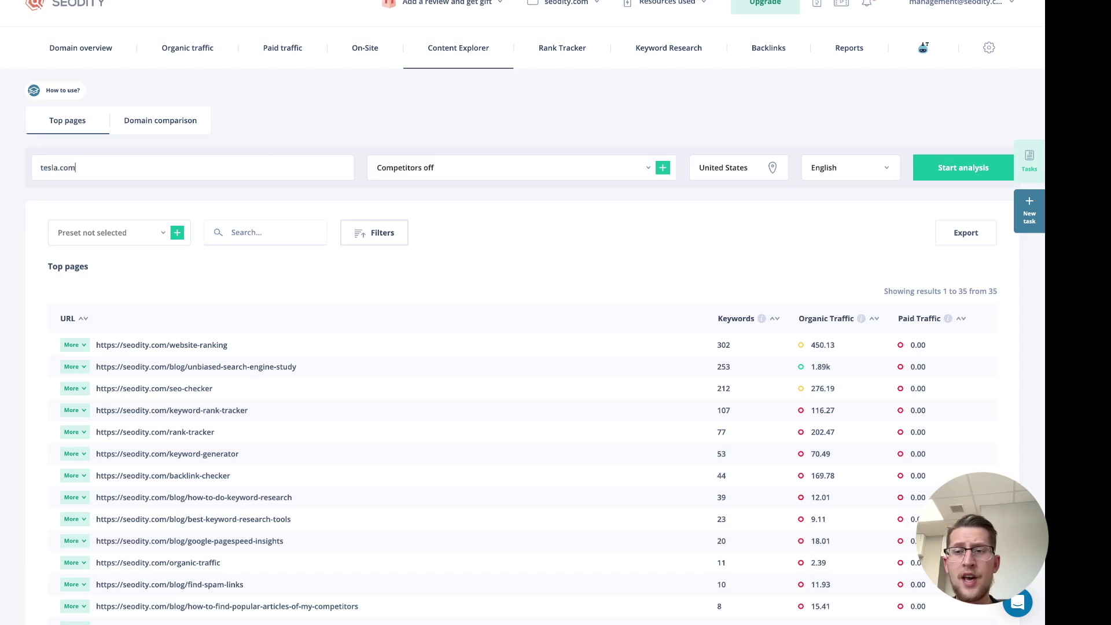
{"action": "key", "text": "Return"}
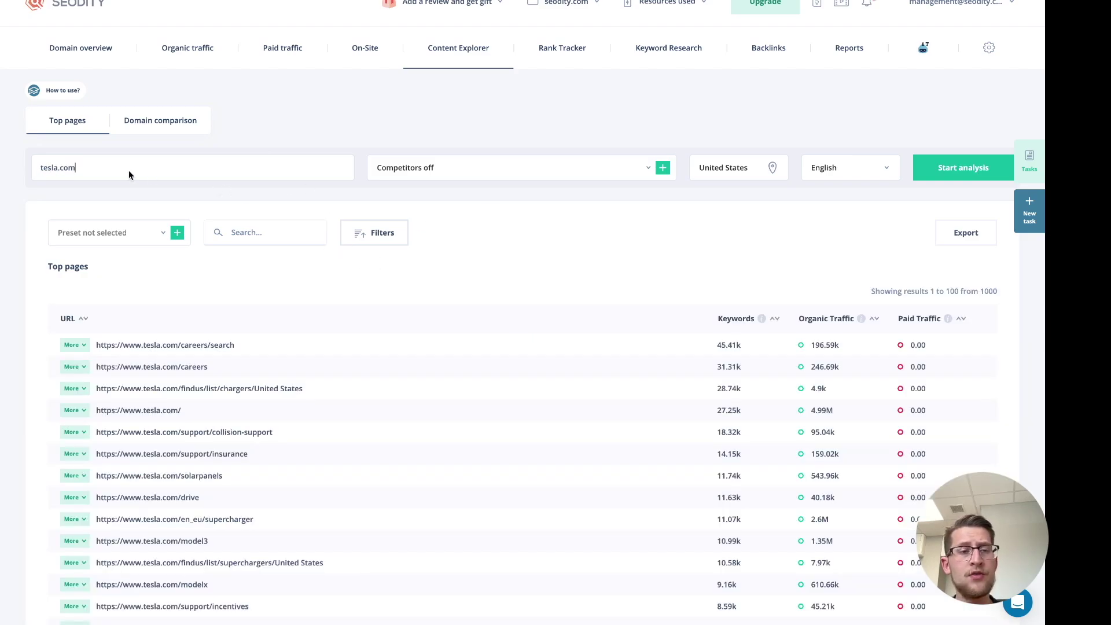
Show competitor ahrefs.com's top pages instead, sorted by organic traffic
{"action": "left_click", "coordinate": [446, 182]}
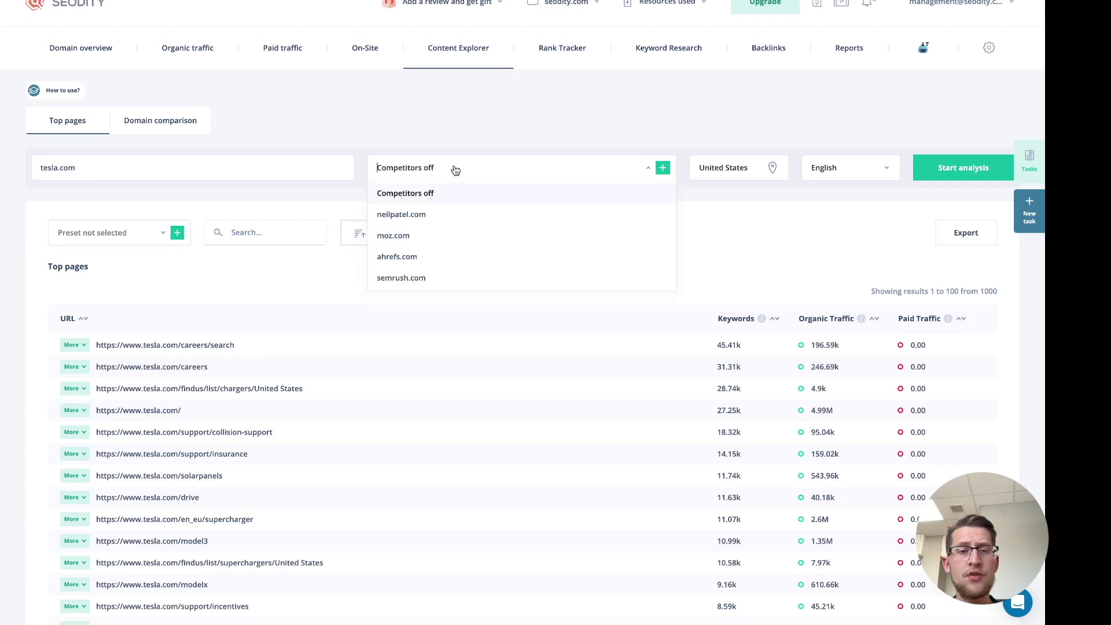
{"action": "left_click", "coordinate": [444, 262]}
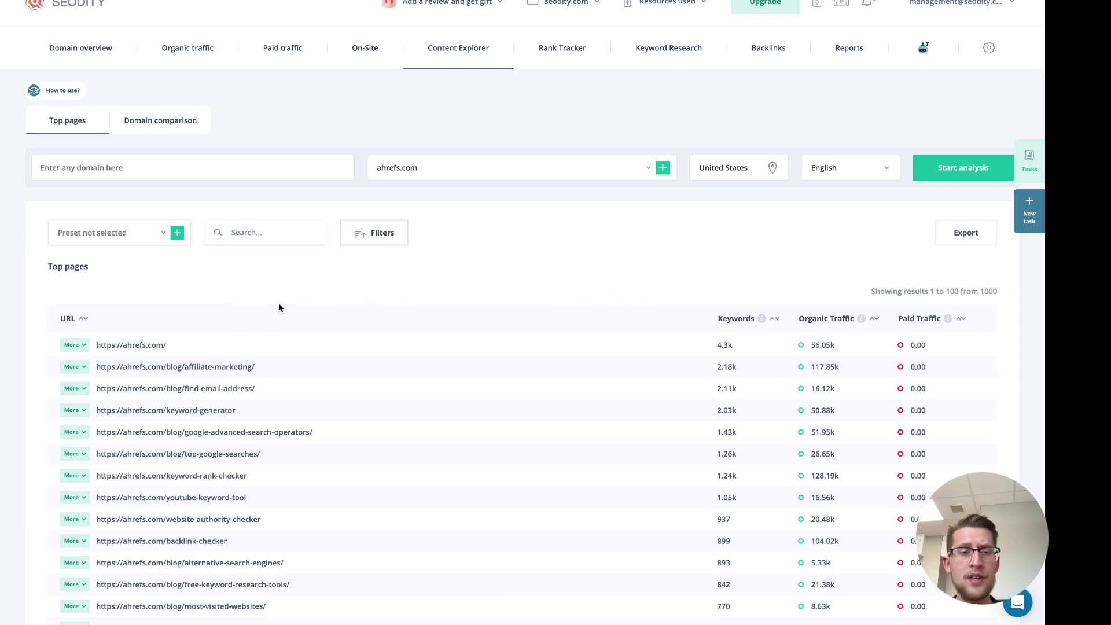
{"action": "left_click", "coordinate": [824, 322]}
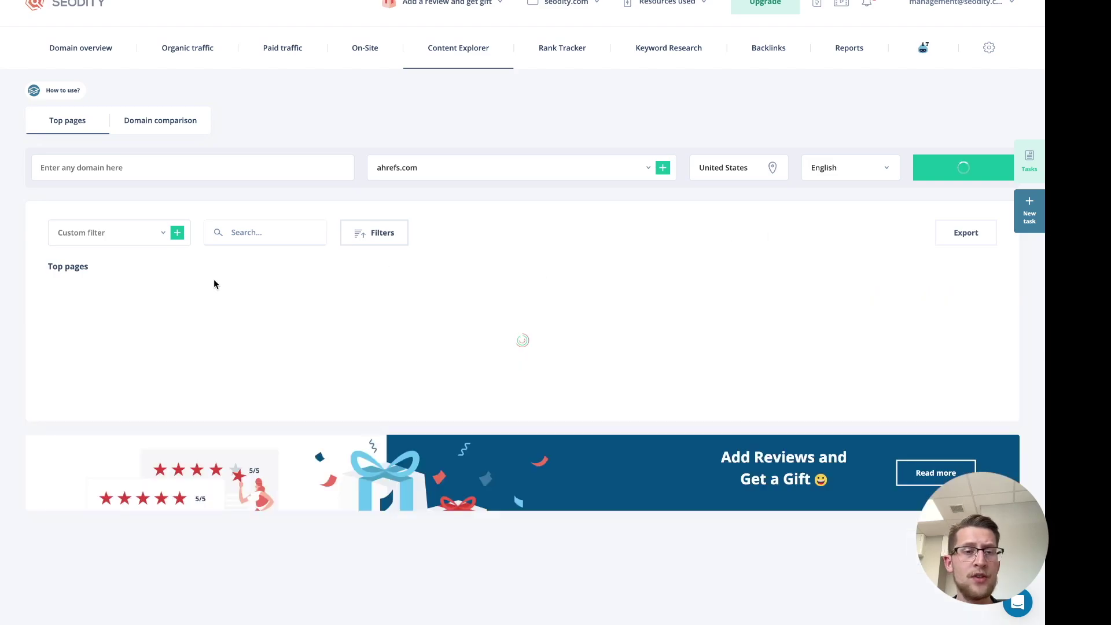
{"action": "left_click", "coordinate": [73, 345]}
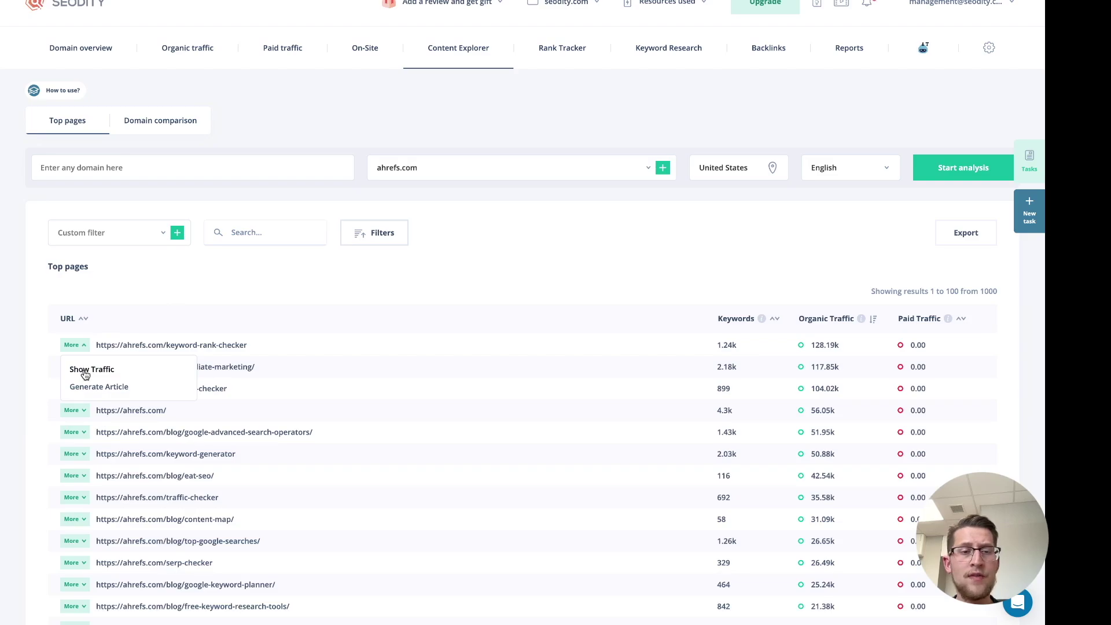
Open the full organic traffic keyword report for ahrefs.com's /keyword-rank-checker page
{"action": "left_click", "coordinate": [85, 372]}
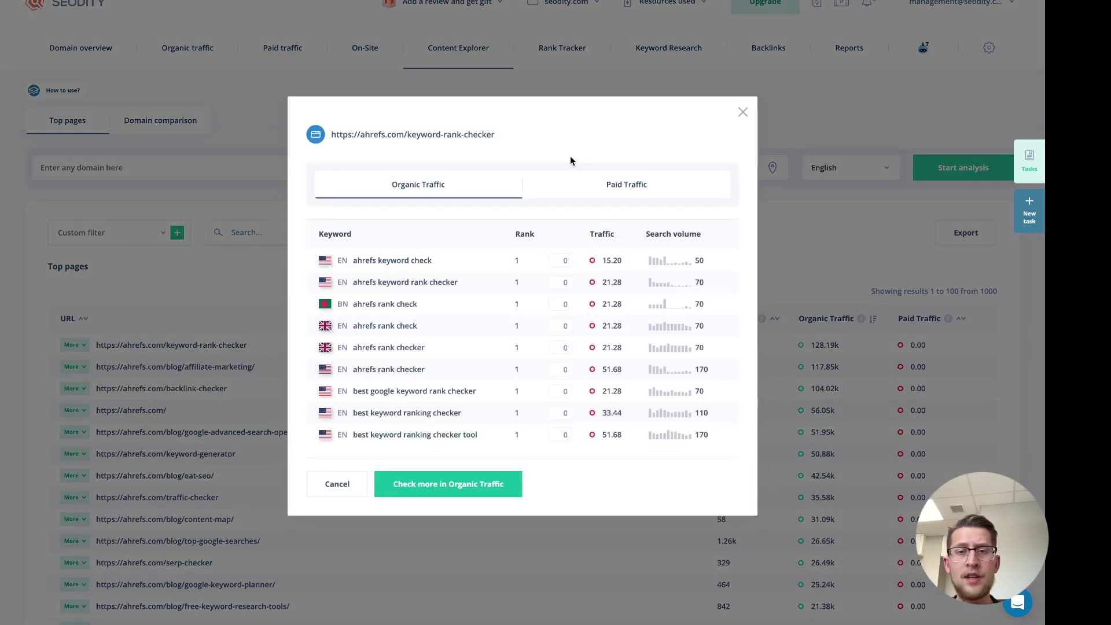
{"action": "left_click", "coordinate": [463, 490]}
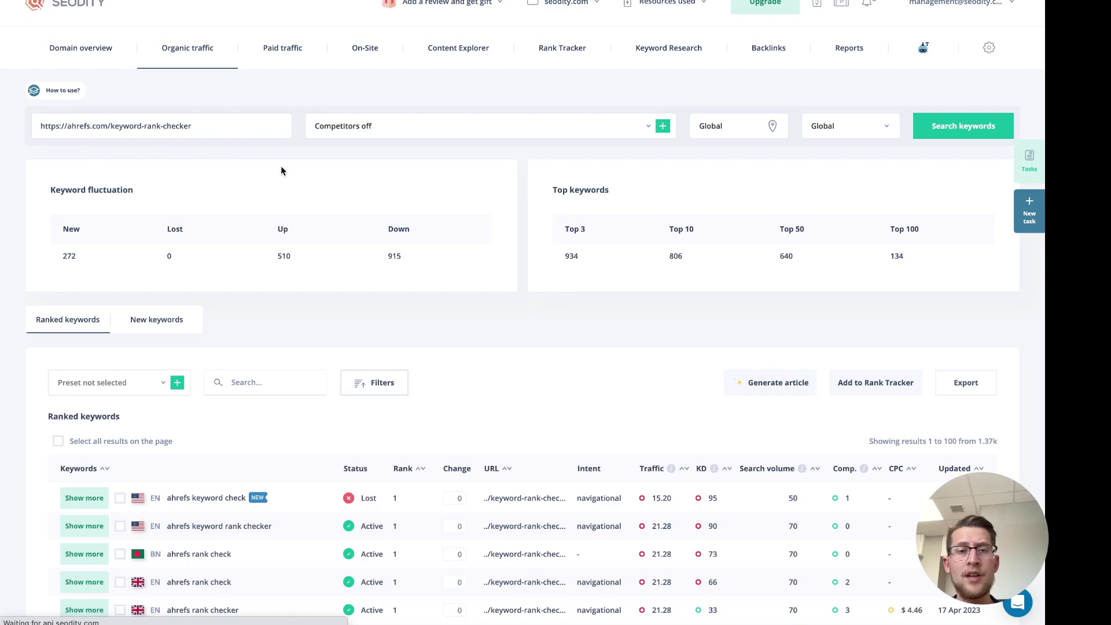
{"action": "scroll", "coordinate": [376, 237], "scroll_direction": "down", "scroll_amount": 1}
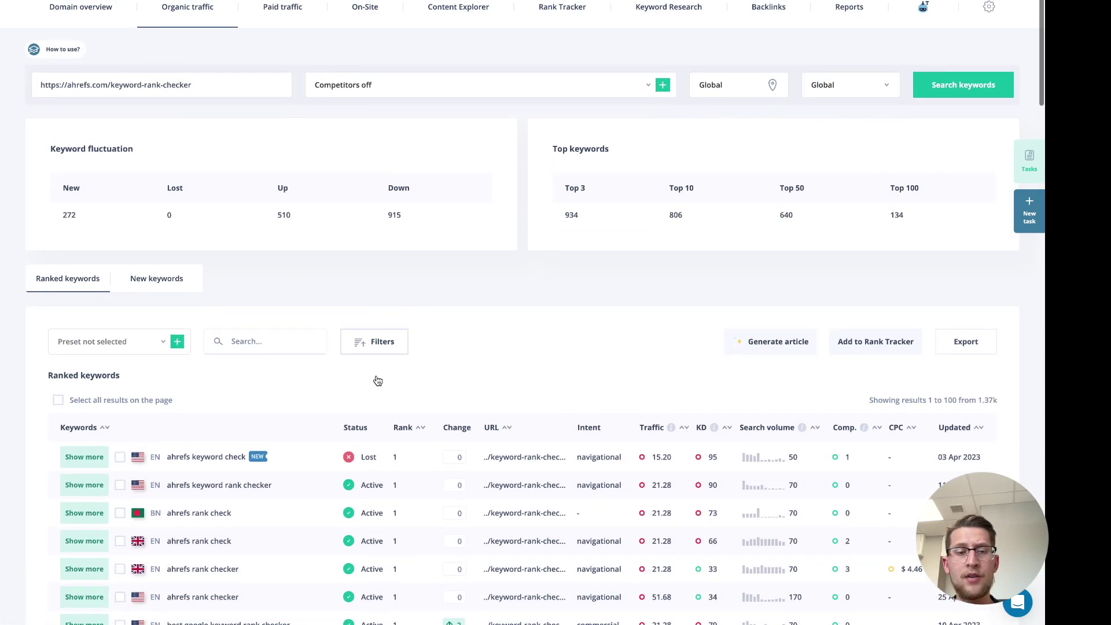
{"action": "scroll", "coordinate": [468, 361], "scroll_direction": "up", "scroll_amount": 1}
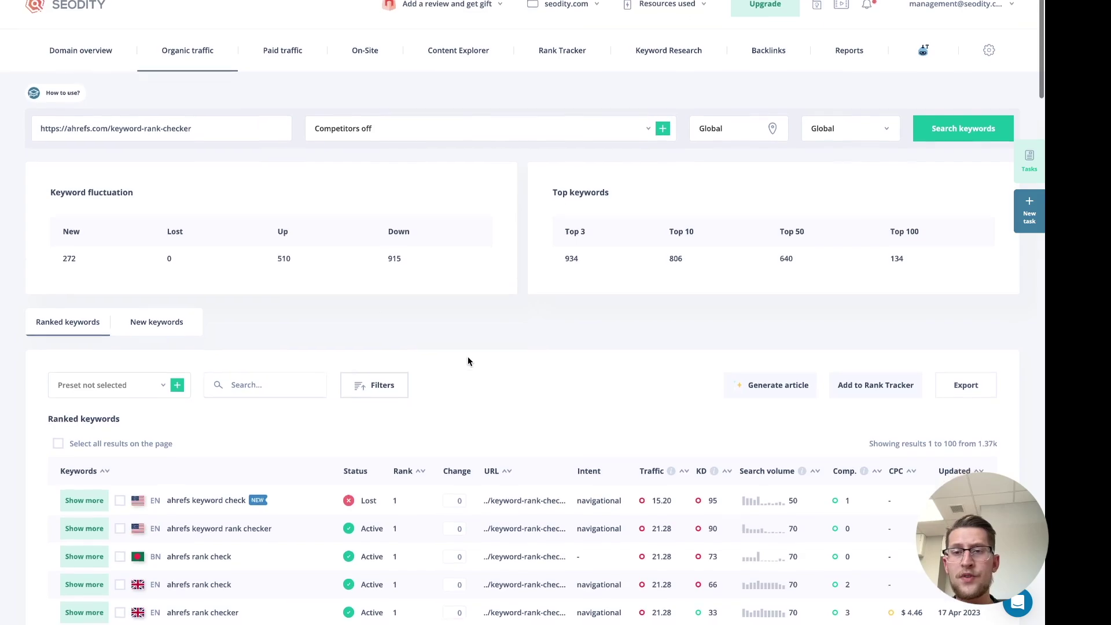
{"action": "left_click", "coordinate": [737, 134]}
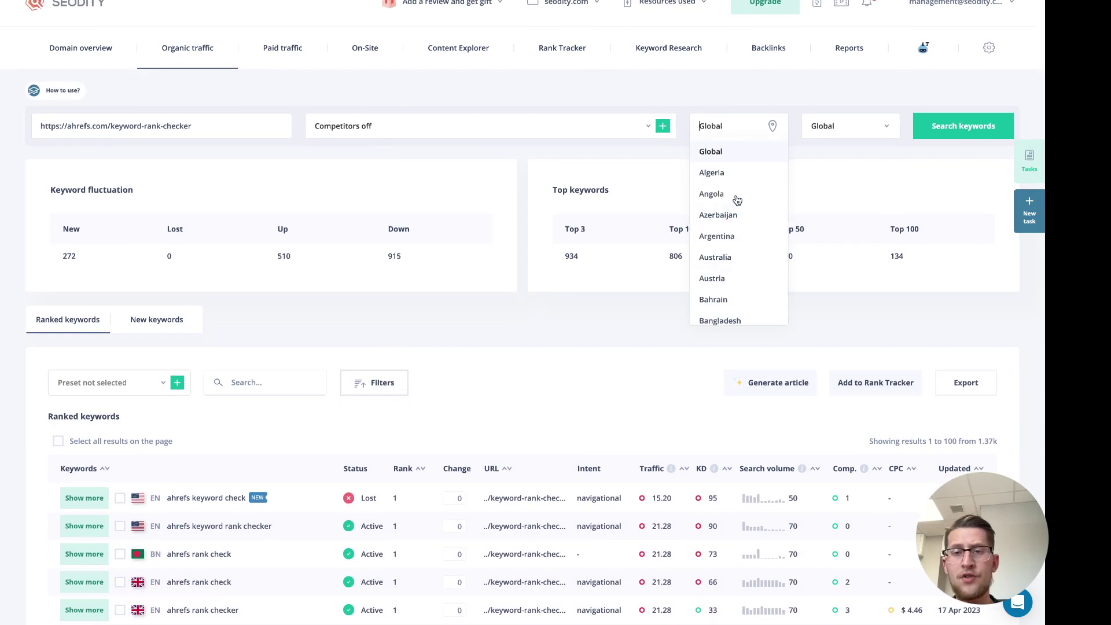
{"action": "left_click", "coordinate": [712, 152]}
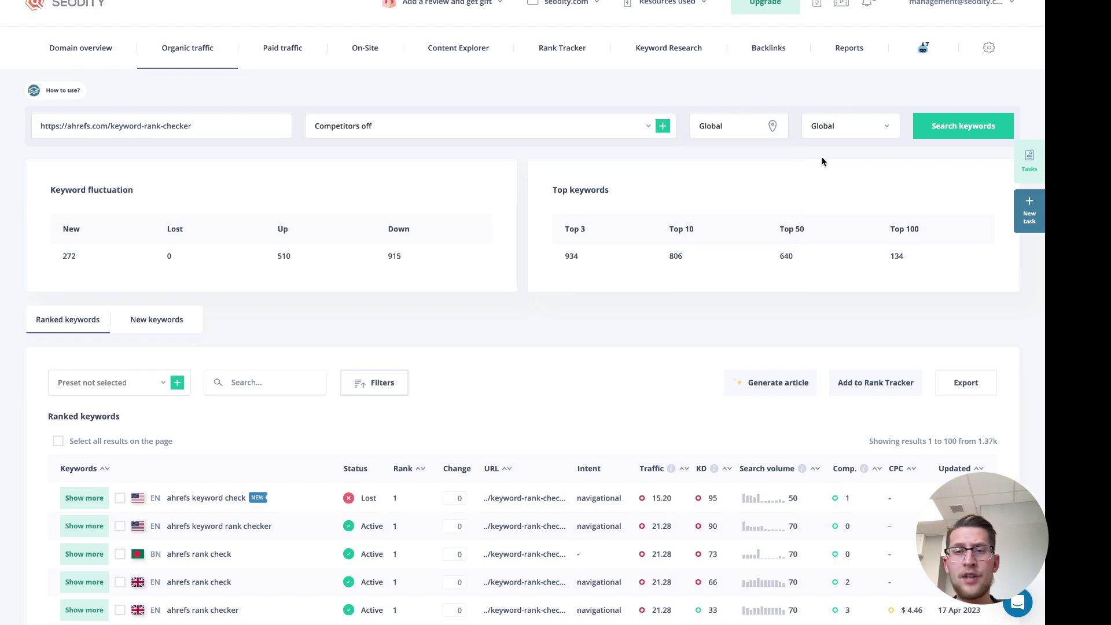
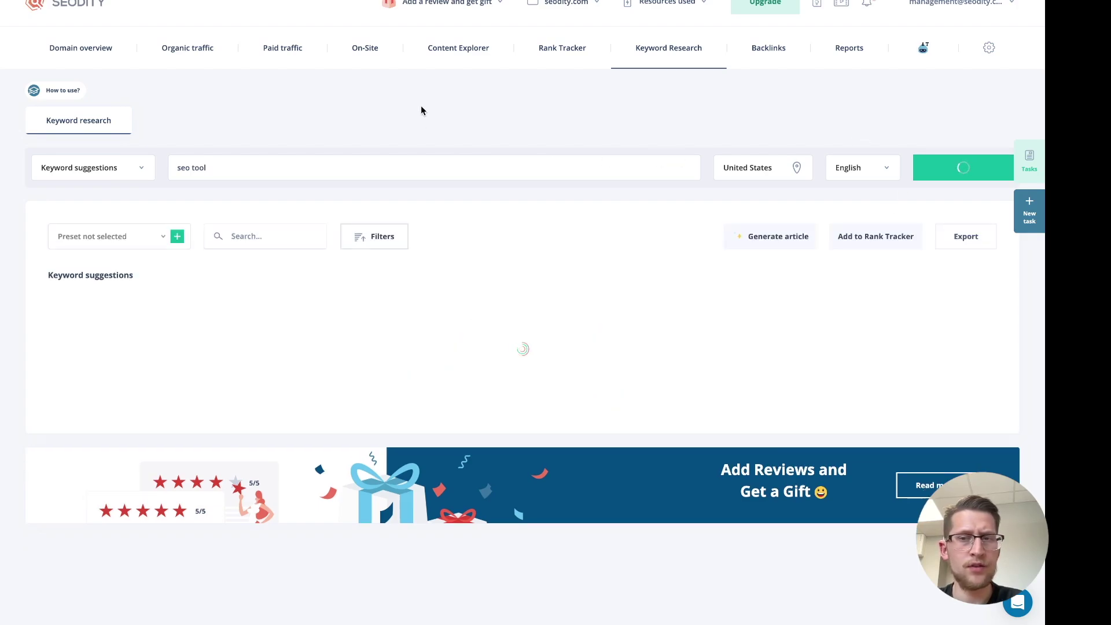
{"action": "scroll", "coordinate": [401, 294], "scroll_direction": "down", "scroll_amount": 2}
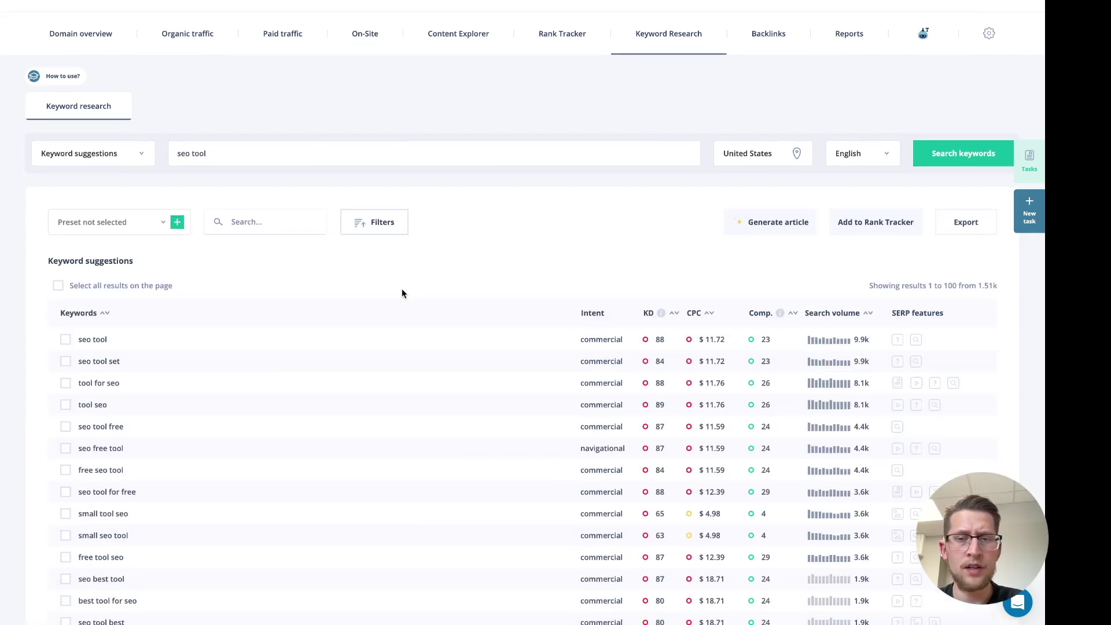
{"action": "scroll", "coordinate": [402, 290], "scroll_direction": "down", "scroll_amount": 3}
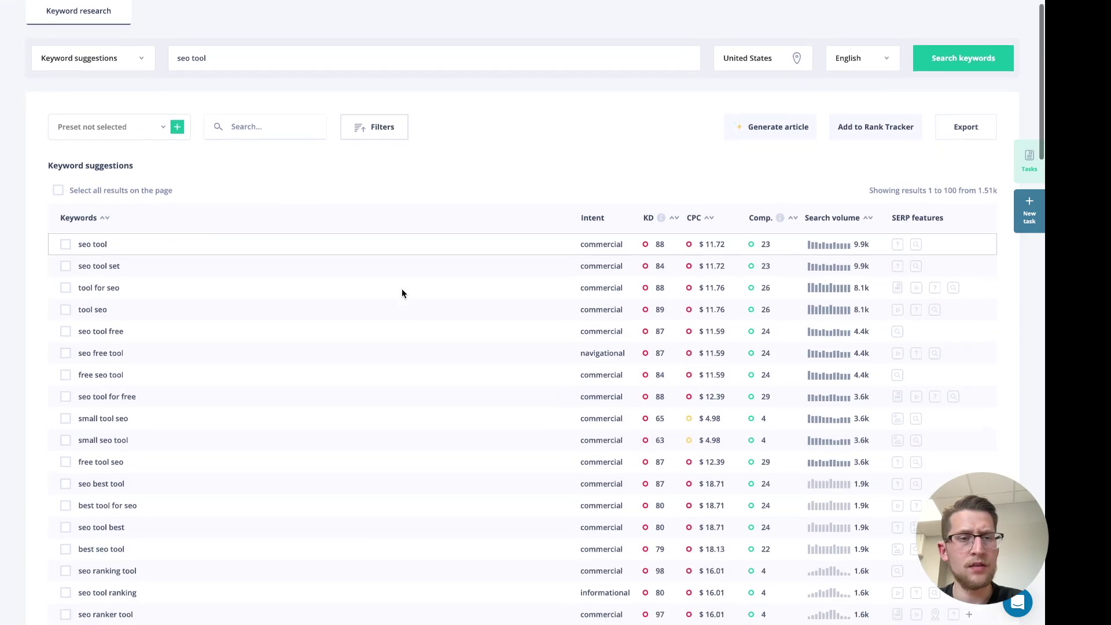
{"action": "scroll", "coordinate": [371, 350], "scroll_direction": "down", "scroll_amount": 2}
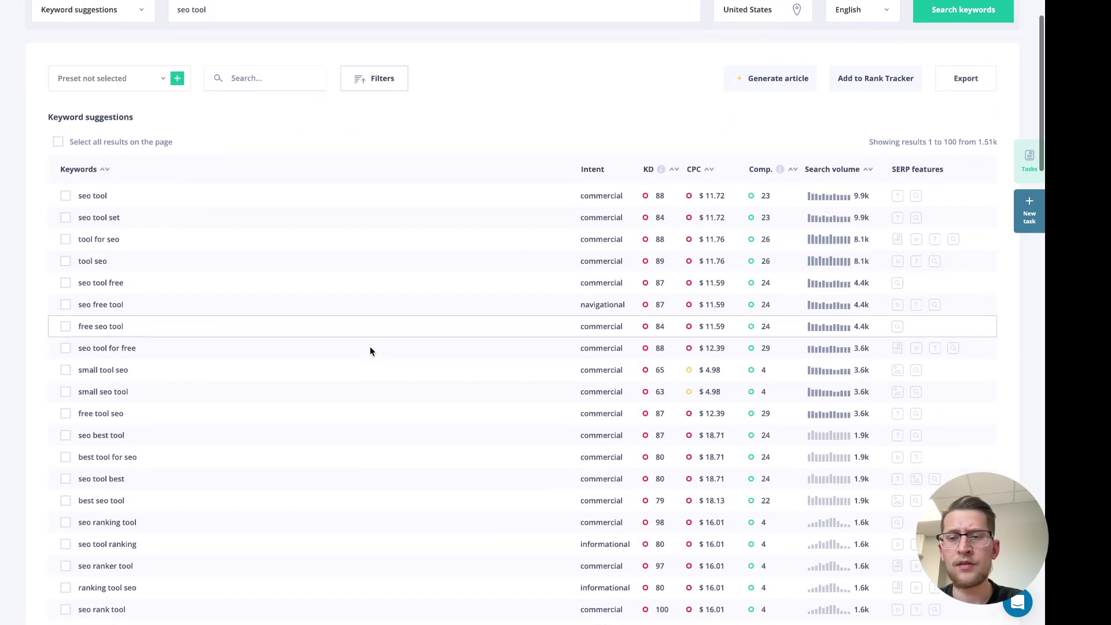
{"action": "scroll", "coordinate": [370, 350], "scroll_direction": "up", "scroll_amount": 3}
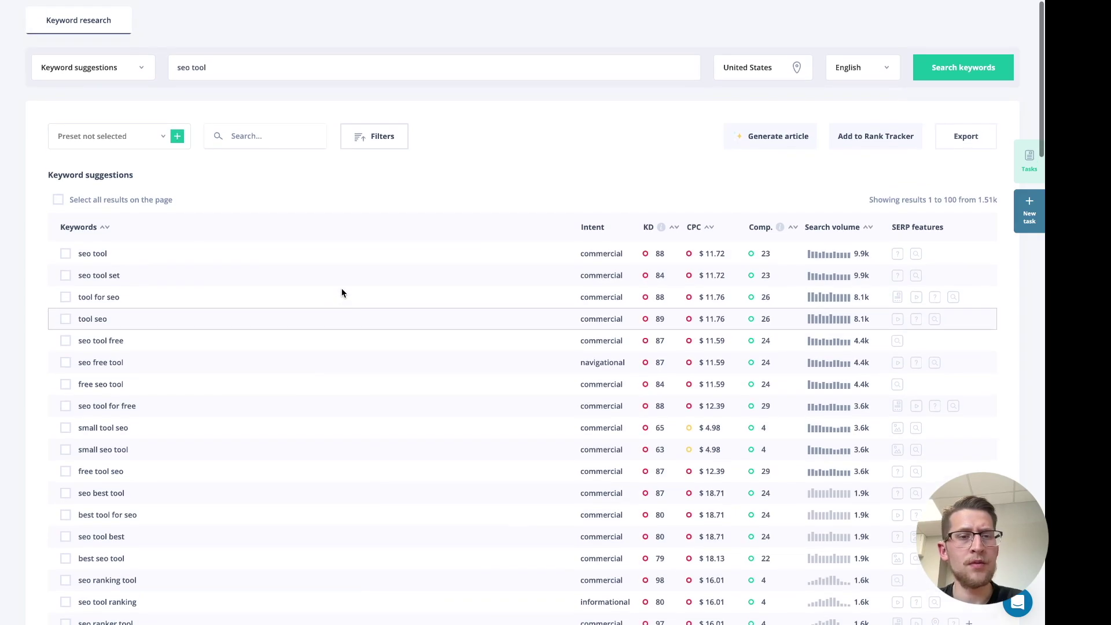
{"action": "scroll", "coordinate": [355, 384], "scroll_direction": "up", "scroll_amount": 3}
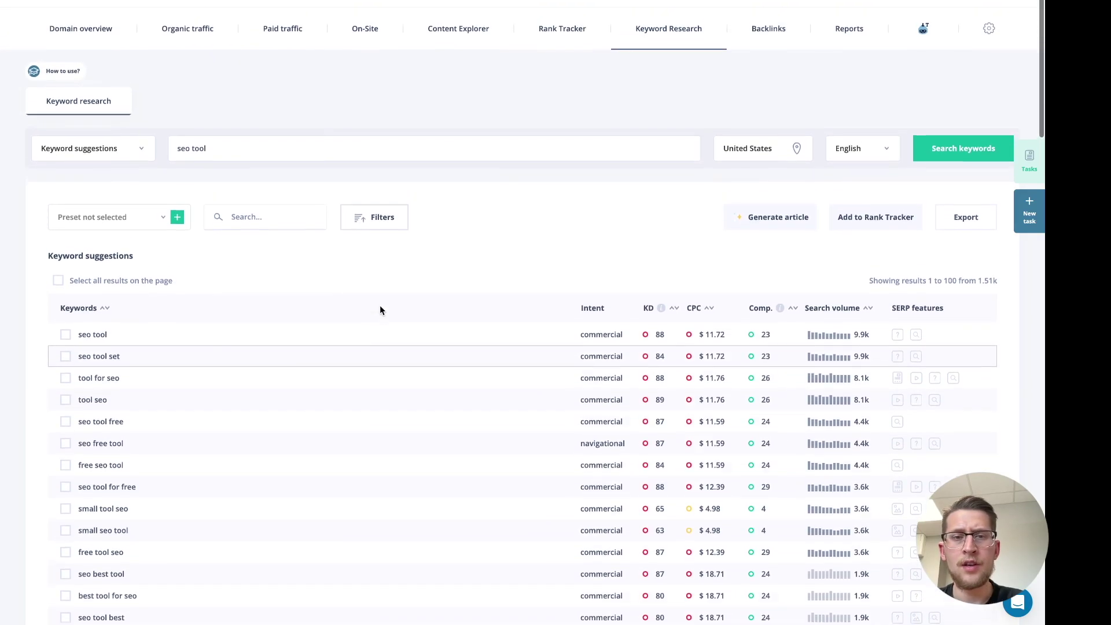
{"action": "left_click", "coordinate": [363, 220]}
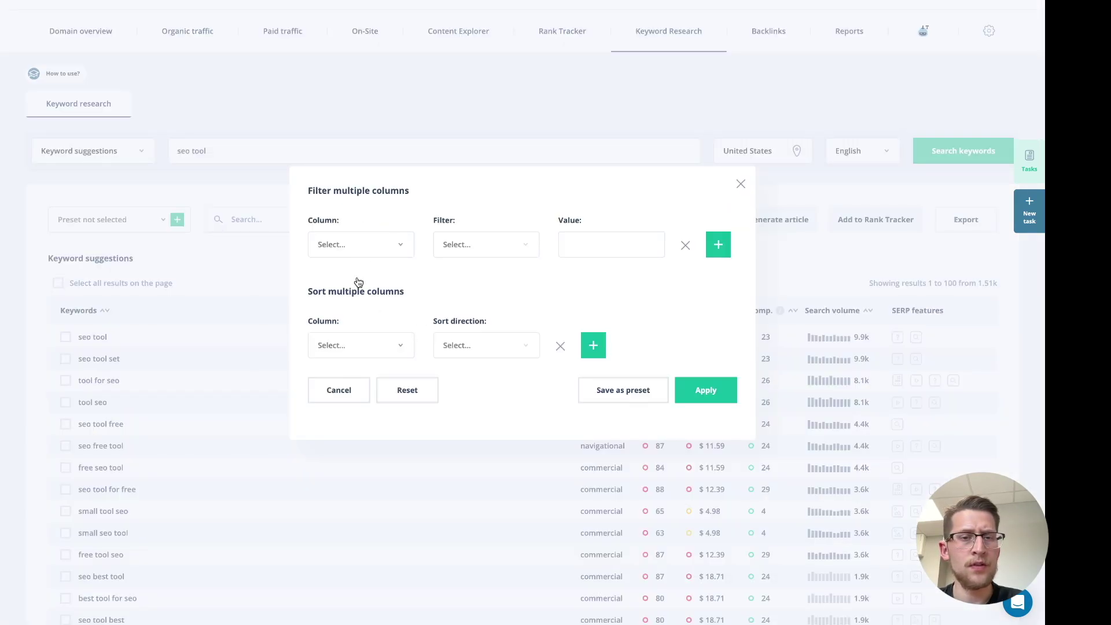
{"action": "left_click", "coordinate": [385, 249]}
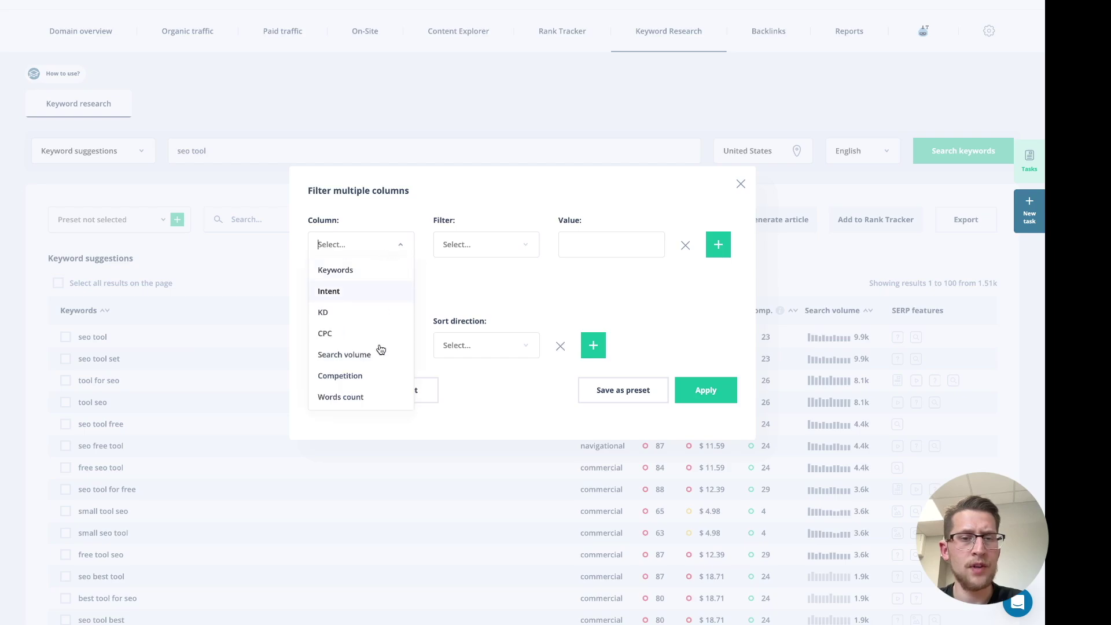
{"action": "left_click", "coordinate": [379, 397]}
{"action": "left_click", "coordinate": [501, 247]}
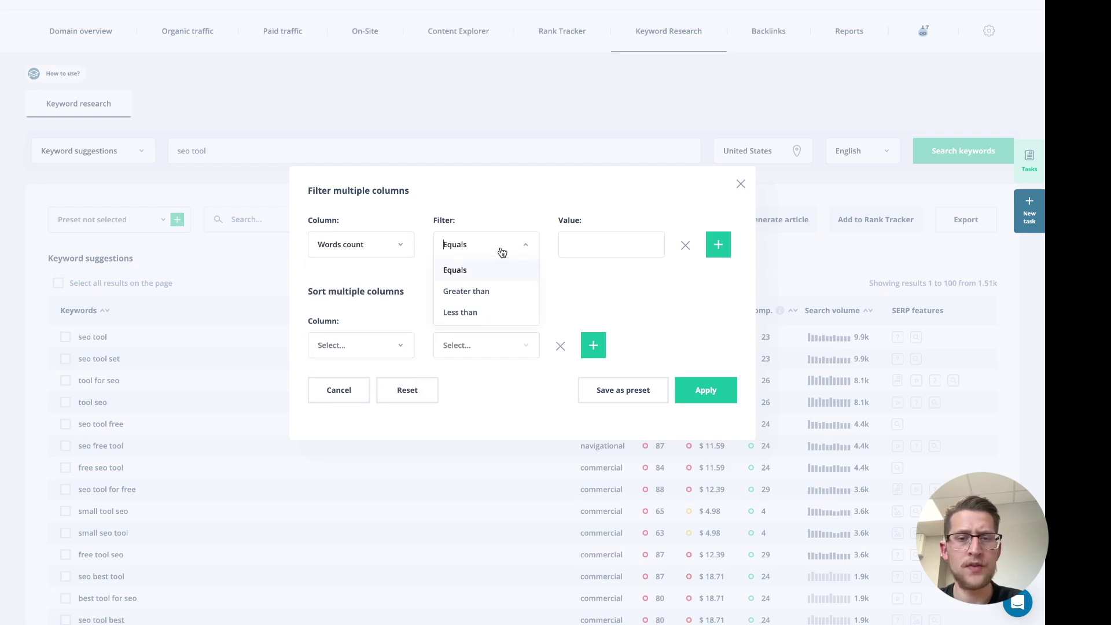
{"action": "left_click", "coordinate": [501, 294]}
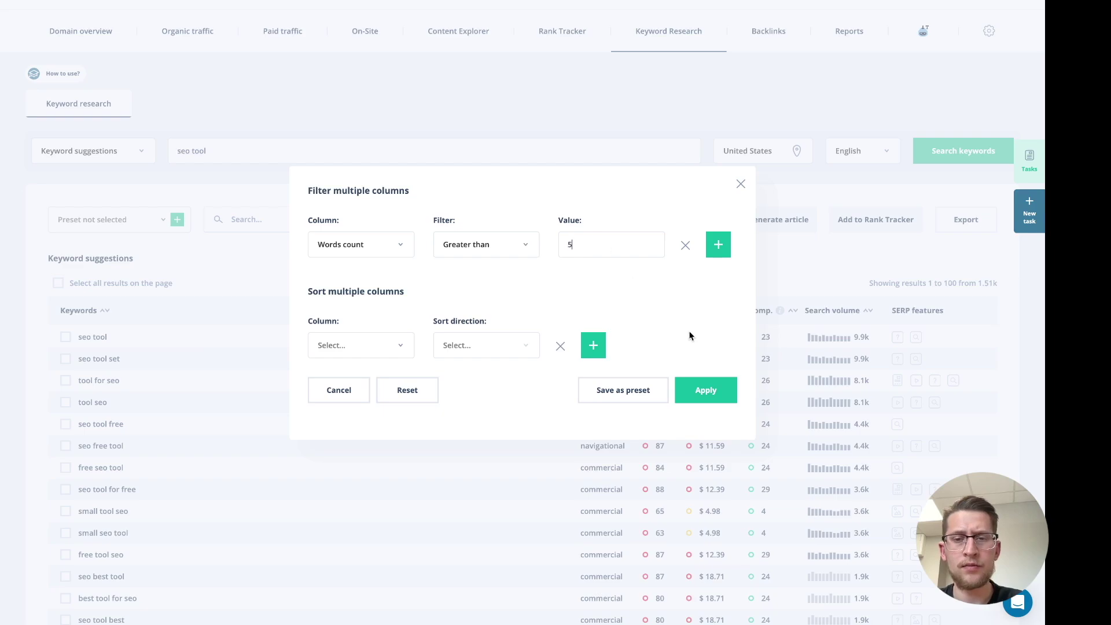
{"action": "left_click", "coordinate": [706, 390]}
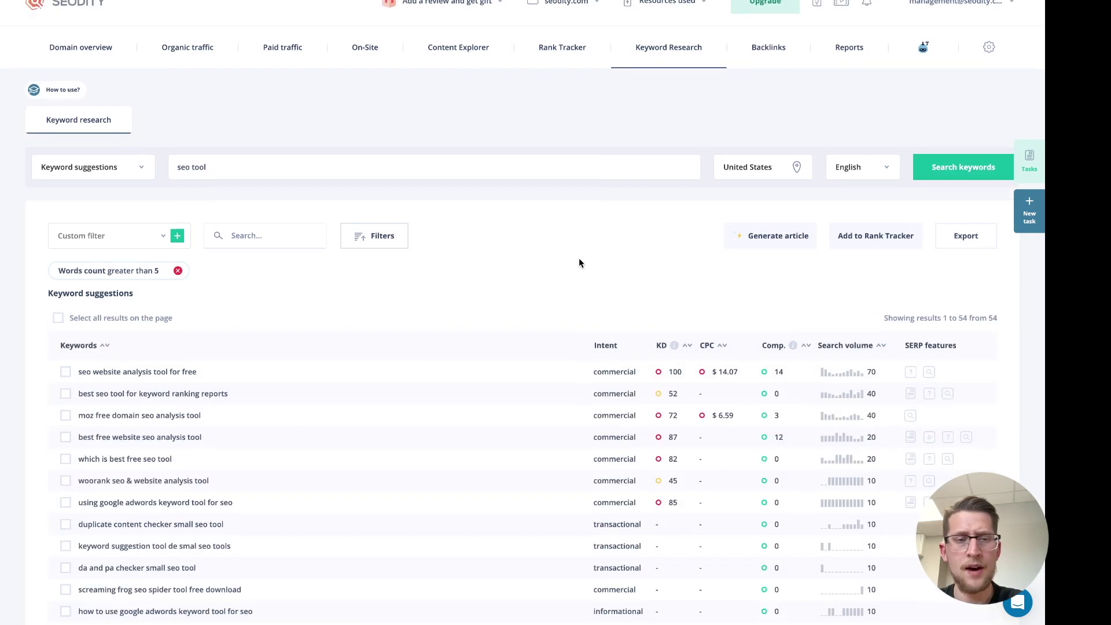
{"action": "scroll", "coordinate": [579, 262], "scroll_direction": "down", "scroll_amount": 2}
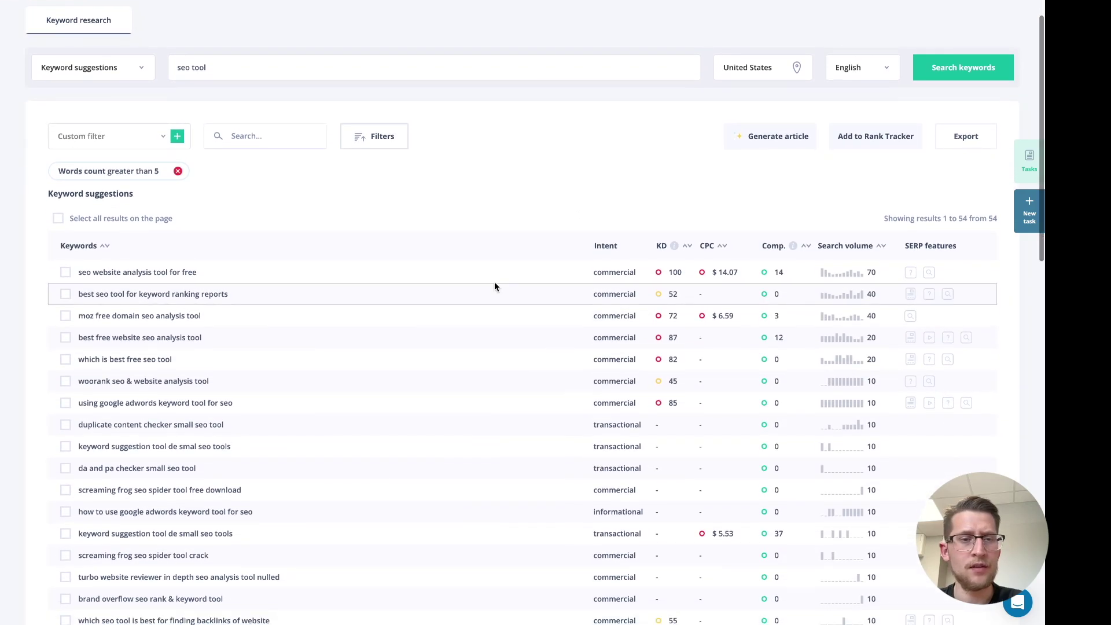
{"action": "scroll", "coordinate": [467, 428], "scroll_direction": "down", "scroll_amount": 1}
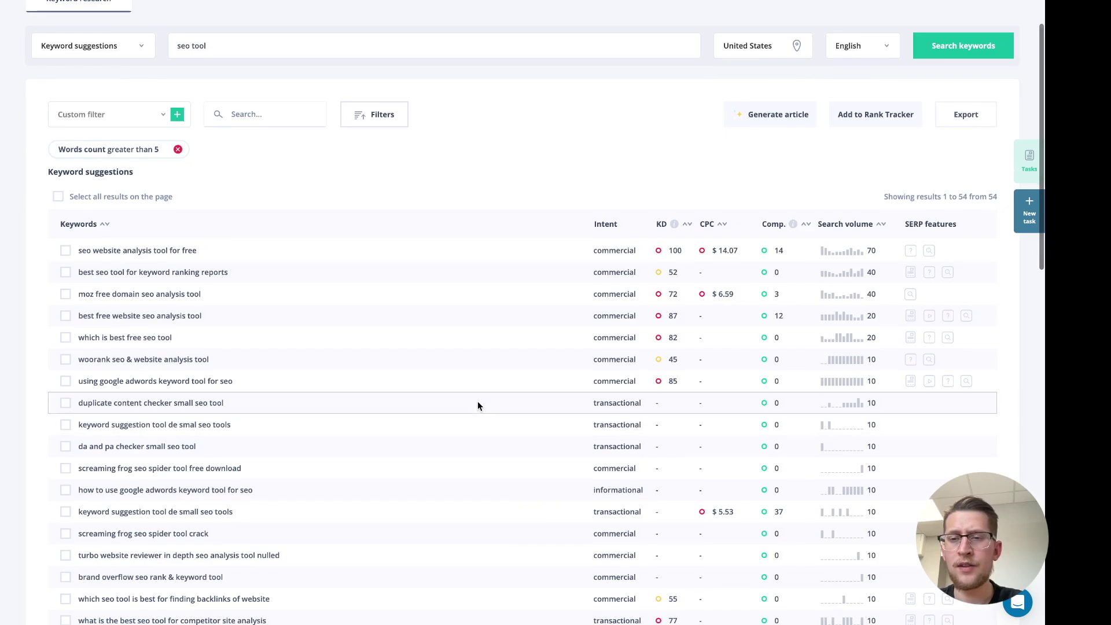
{"action": "scroll", "coordinate": [477, 403], "scroll_direction": "down", "scroll_amount": 1}
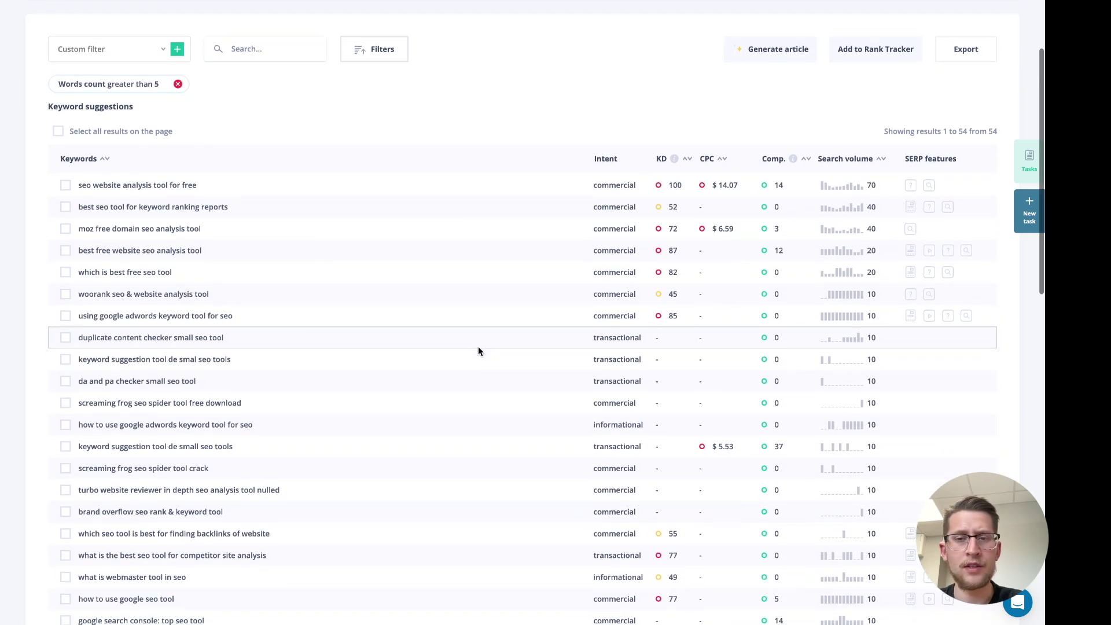
{"action": "scroll", "coordinate": [478, 351], "scroll_direction": "up", "scroll_amount": 3}
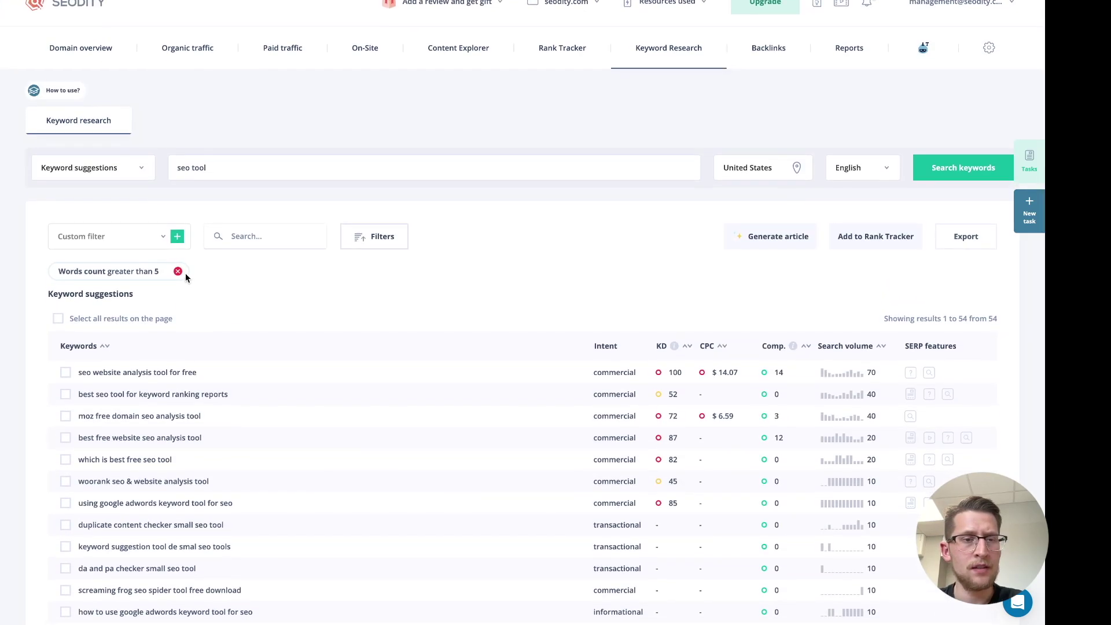
{"action": "left_click", "coordinate": [177, 272]}
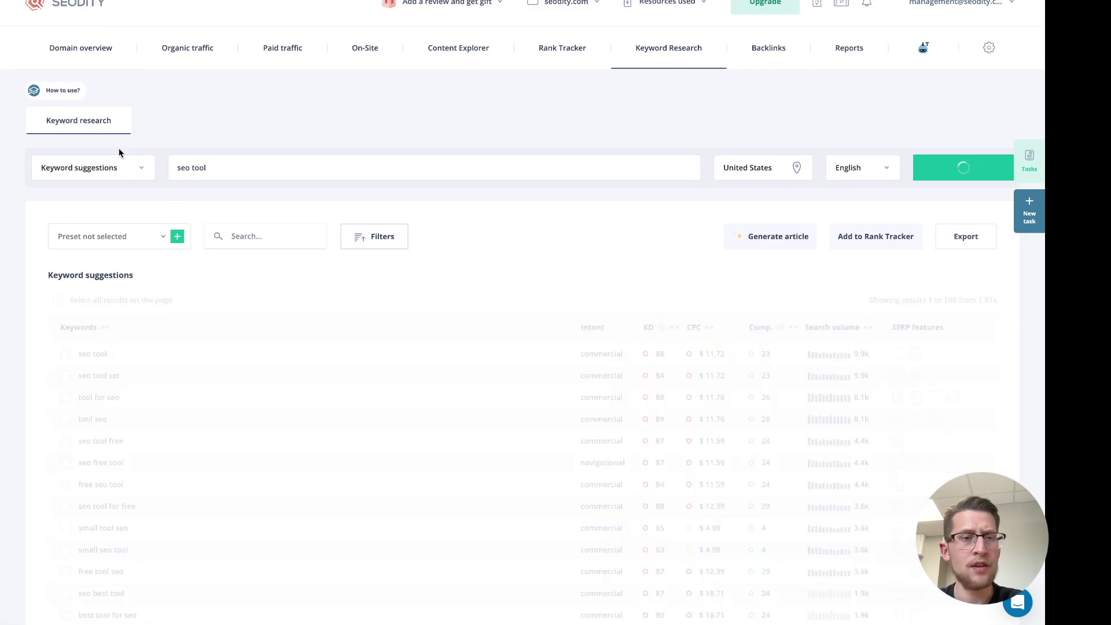
Switch the seo tool keyword report to Questions and review the 19 question keywords
{"action": "left_click", "coordinate": [142, 173]}
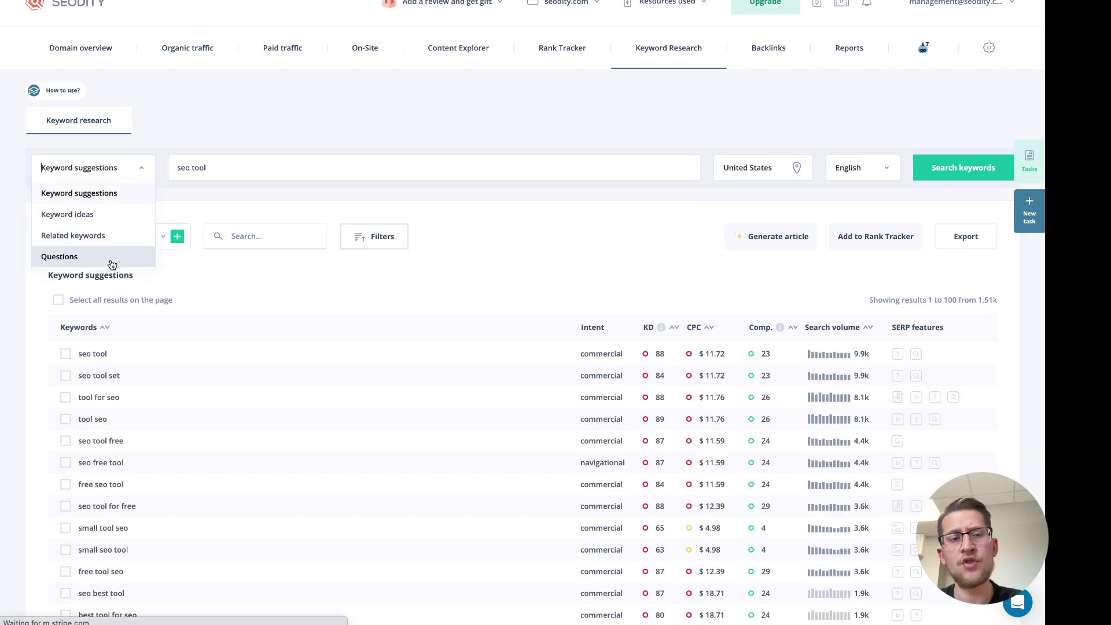
{"action": "left_click", "coordinate": [109, 259]}
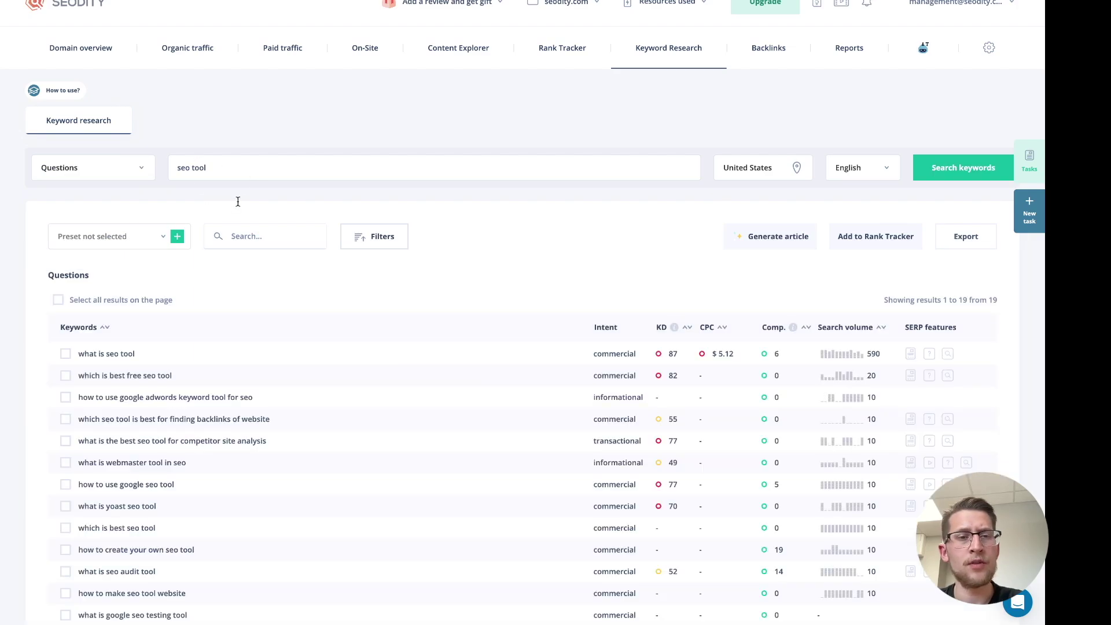
{"action": "scroll", "coordinate": [536, 224], "scroll_direction": "down", "scroll_amount": 2}
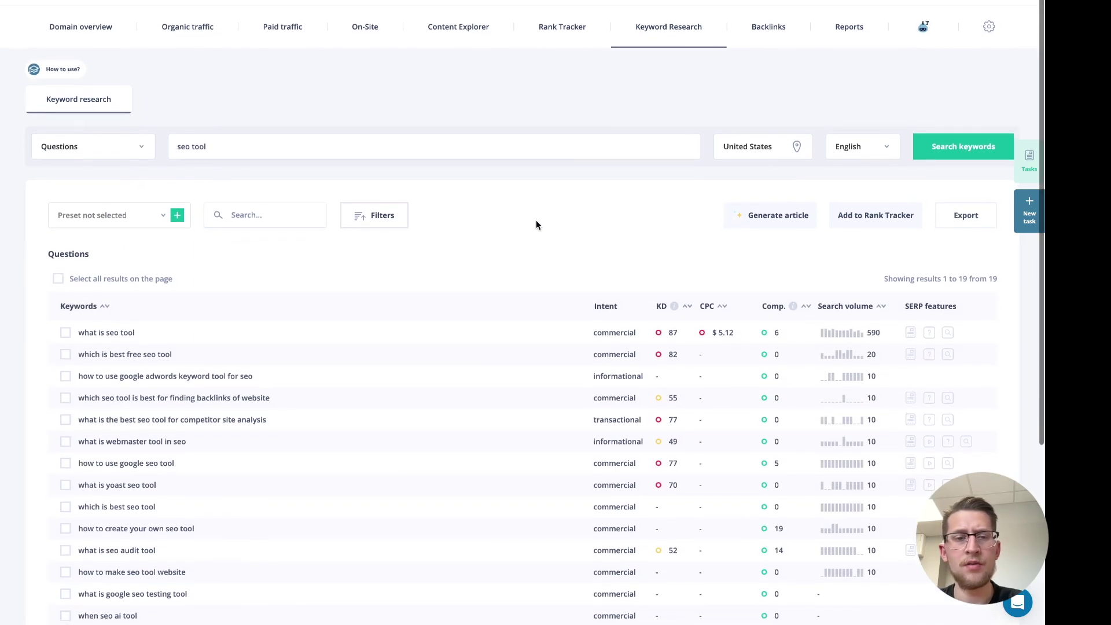
{"action": "scroll", "coordinate": [535, 224], "scroll_direction": "down", "scroll_amount": 2}
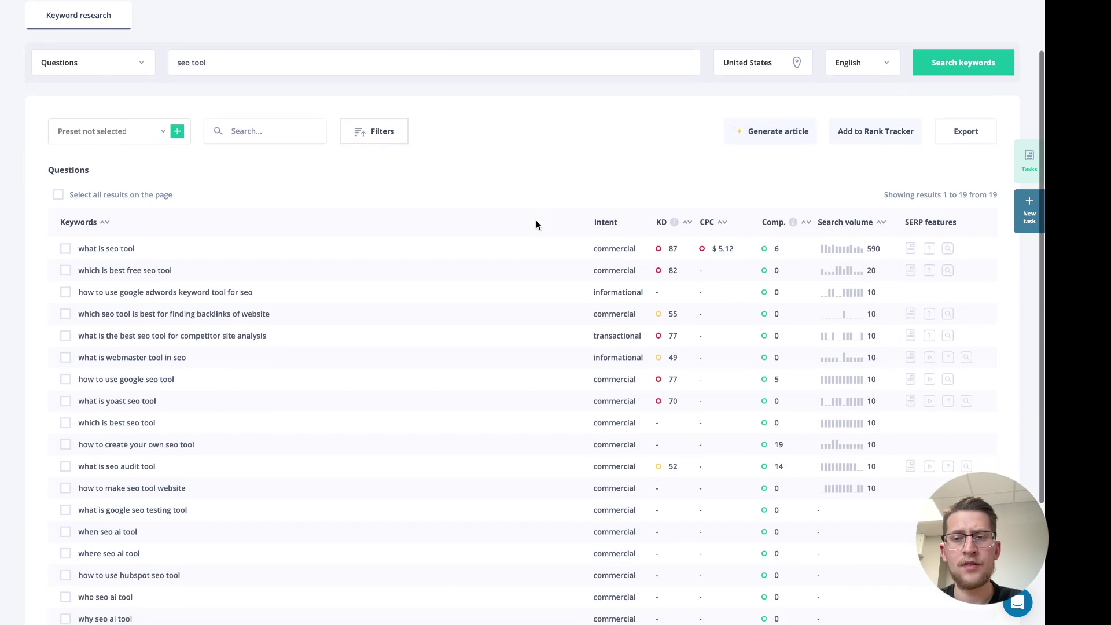
{"action": "scroll", "coordinate": [542, 278], "scroll_direction": "up", "scroll_amount": 1}
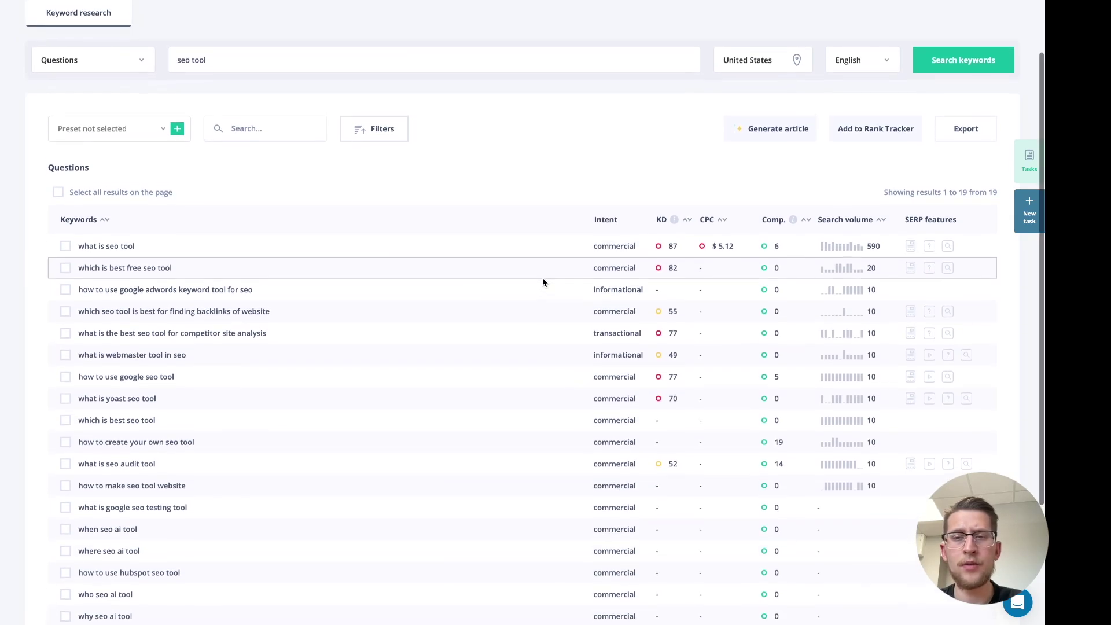
{"action": "scroll", "coordinate": [529, 278], "scroll_direction": "up", "scroll_amount": 1}
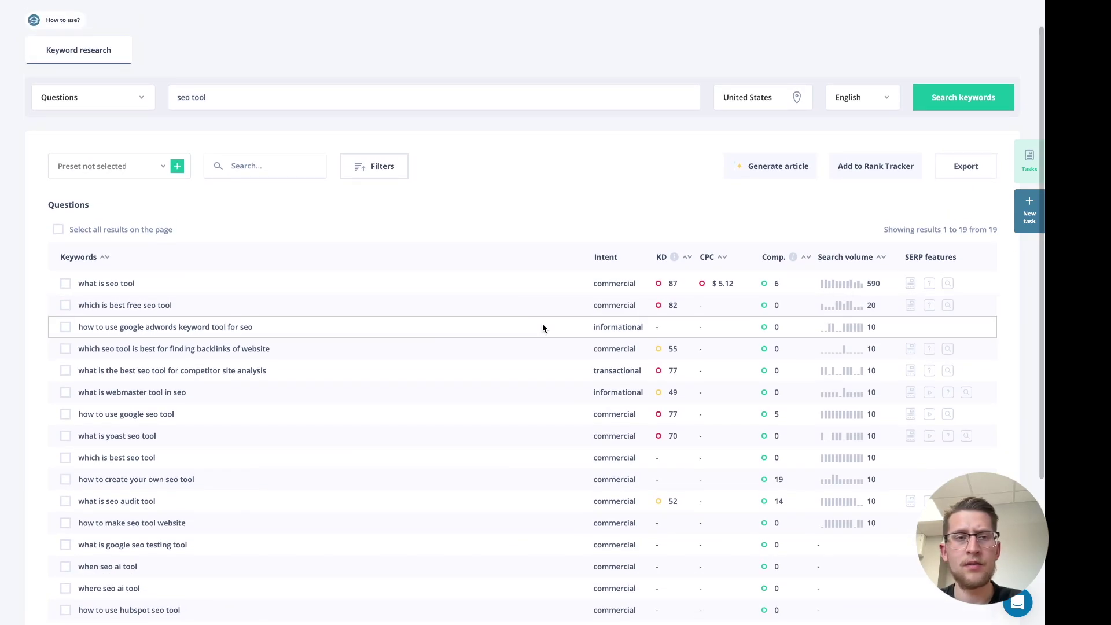
{"action": "scroll", "coordinate": [545, 278], "scroll_direction": "up", "scroll_amount": 1}
{"action": "scroll", "coordinate": [546, 294], "scroll_direction": "up", "scroll_amount": 2}
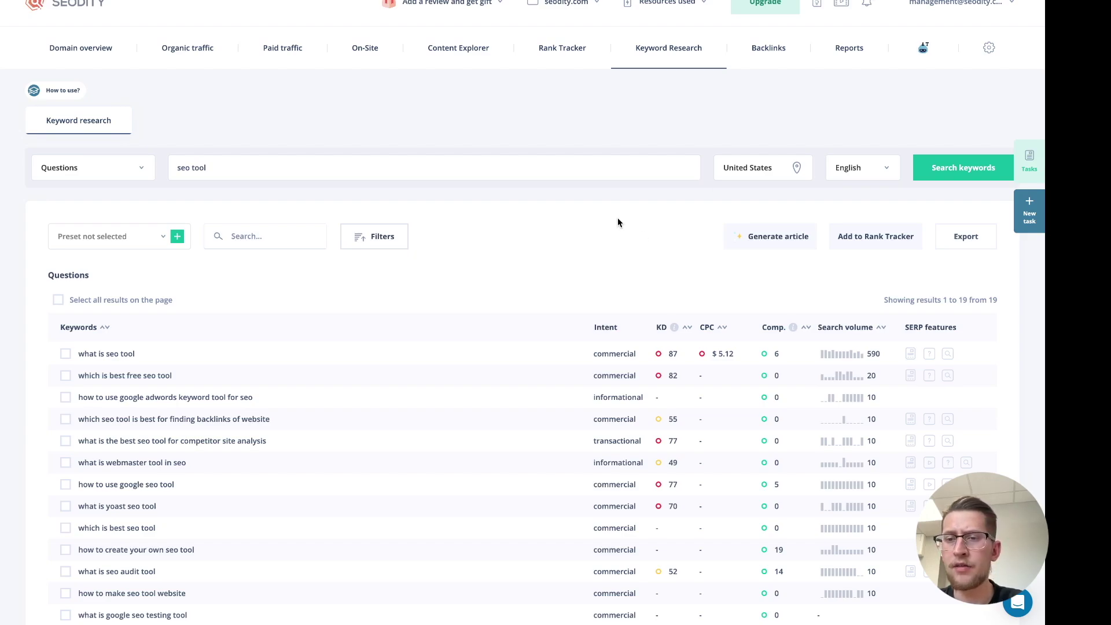
{"action": "scroll", "coordinate": [617, 244], "scroll_direction": "down", "scroll_amount": 2}
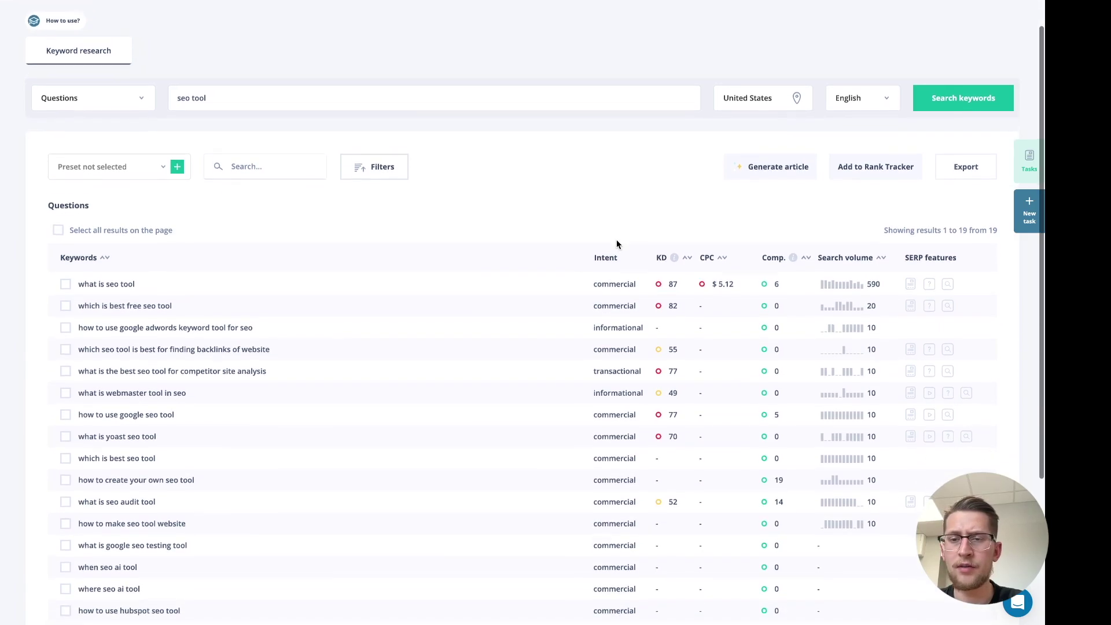
{"action": "scroll", "coordinate": [616, 244], "scroll_direction": "up", "scroll_amount": 2}
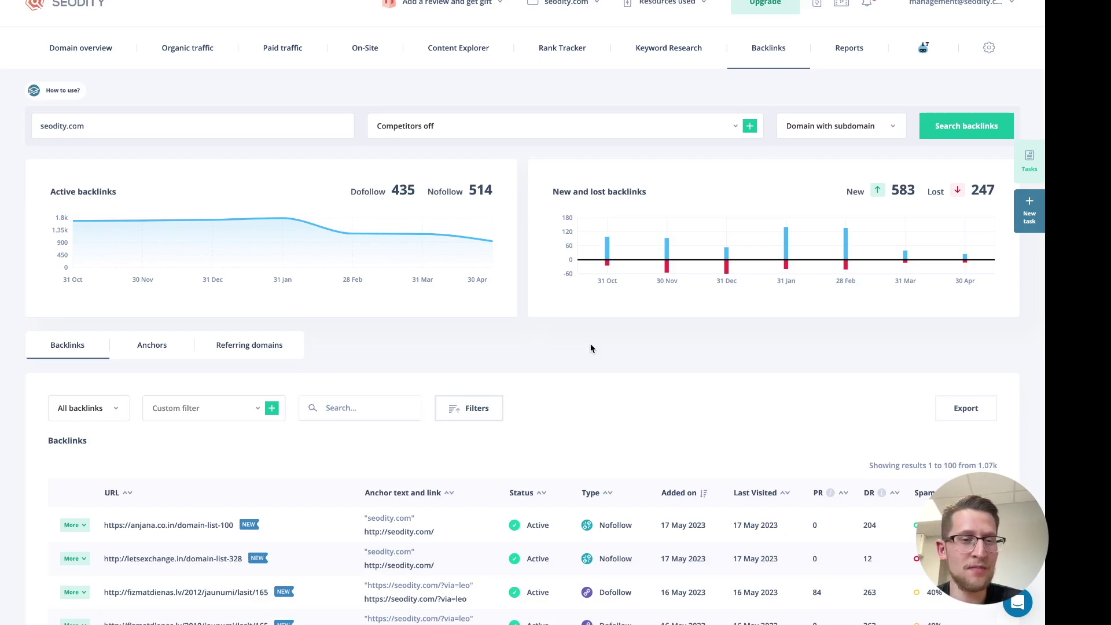
{"action": "scroll", "coordinate": [591, 347], "scroll_direction": "down", "scroll_amount": 2}
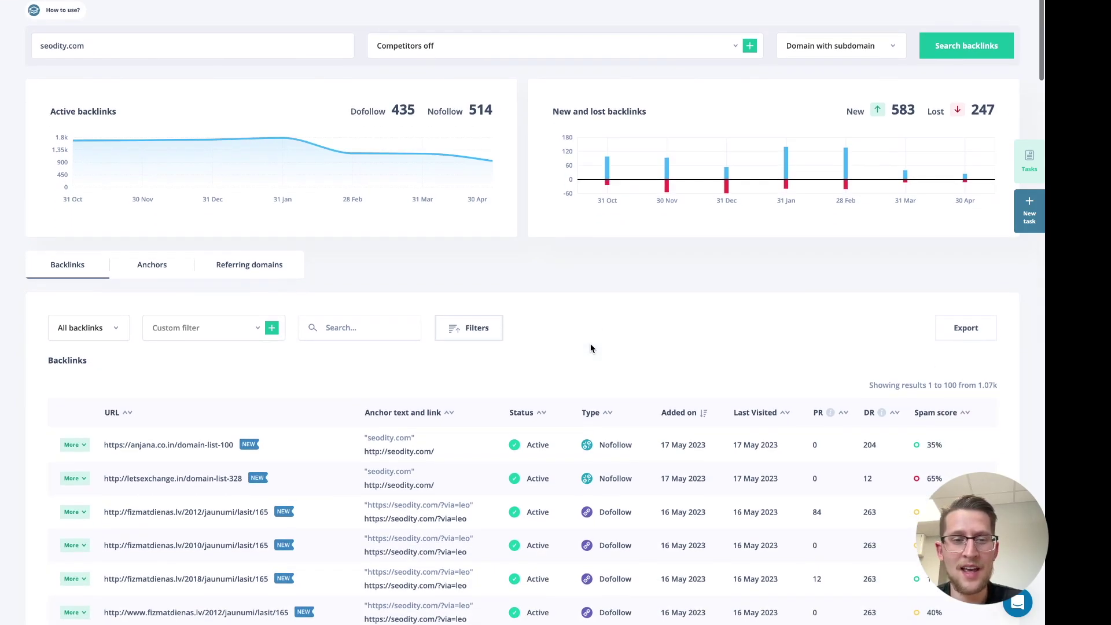
{"action": "scroll", "coordinate": [592, 348], "scroll_direction": "up", "scroll_amount": 2}
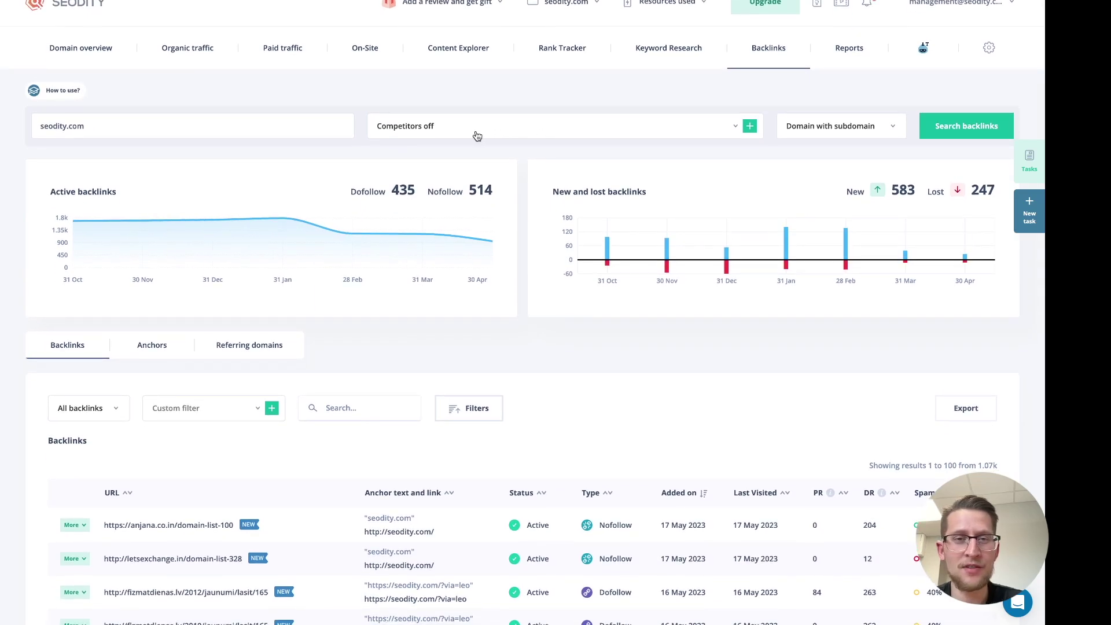
{"action": "left_click", "coordinate": [476, 133]}
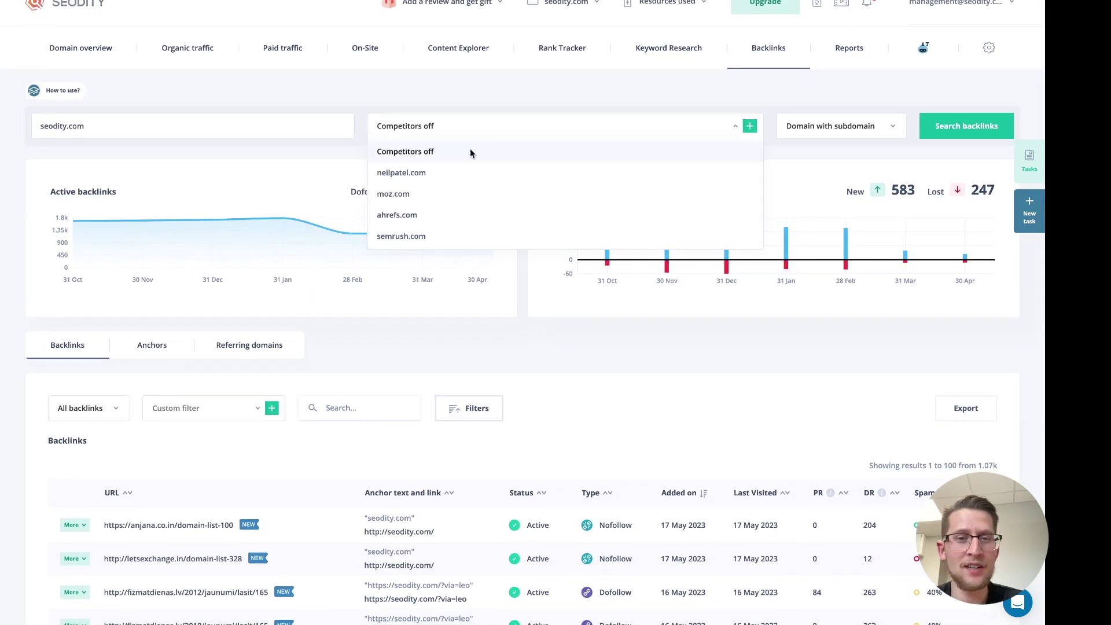
{"action": "left_click", "coordinate": [462, 218]}
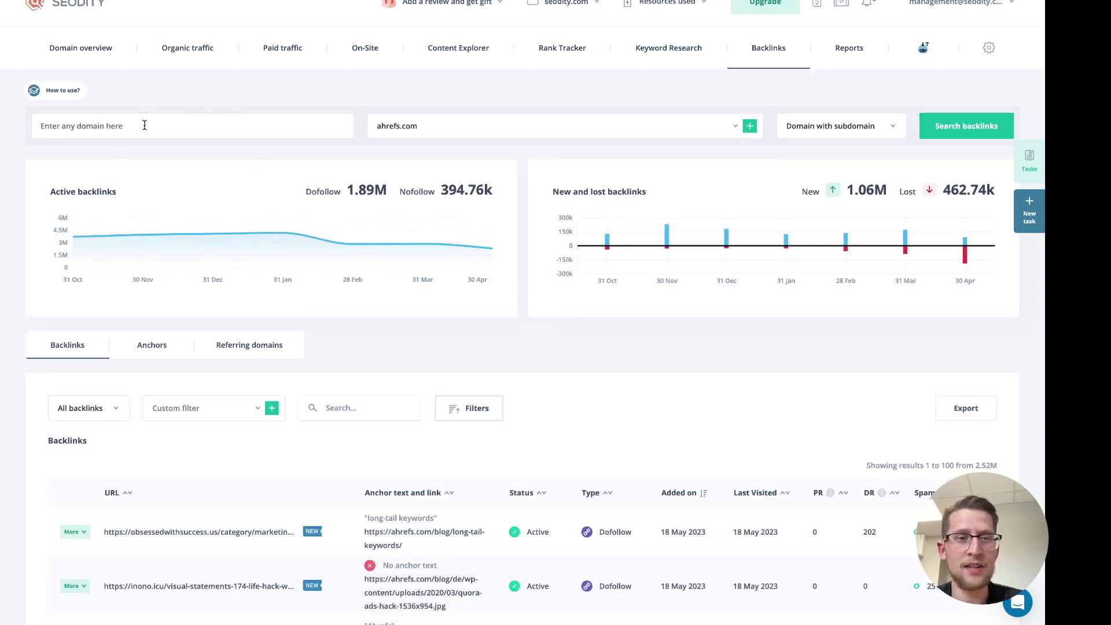
{"action": "scroll", "coordinate": [312, 161], "scroll_direction": "down", "scroll_amount": 1}
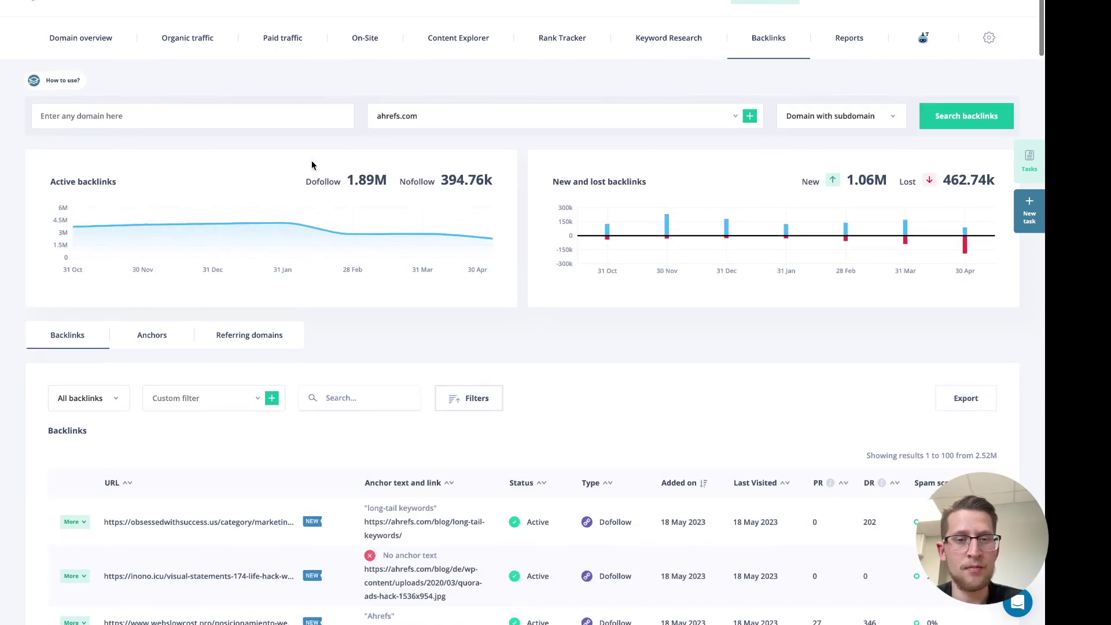
{"action": "scroll", "coordinate": [456, 295], "scroll_direction": "down", "scroll_amount": 5}
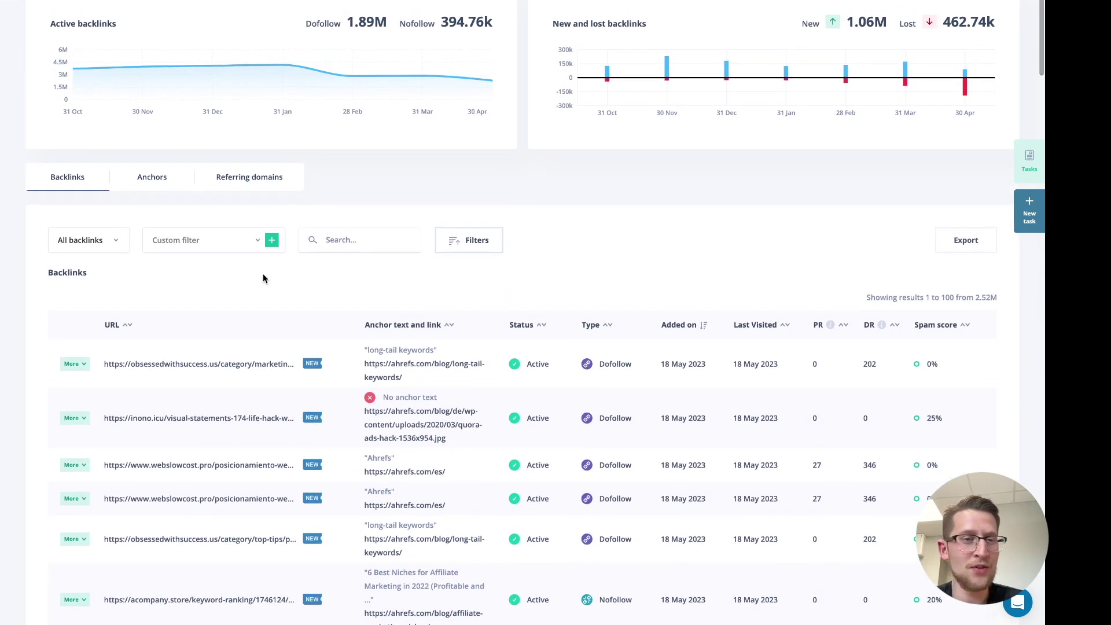
{"action": "scroll", "coordinate": [241, 283], "scroll_direction": "up", "scroll_amount": 1}
{"action": "scroll", "coordinate": [265, 313], "scroll_direction": "down", "scroll_amount": 1}
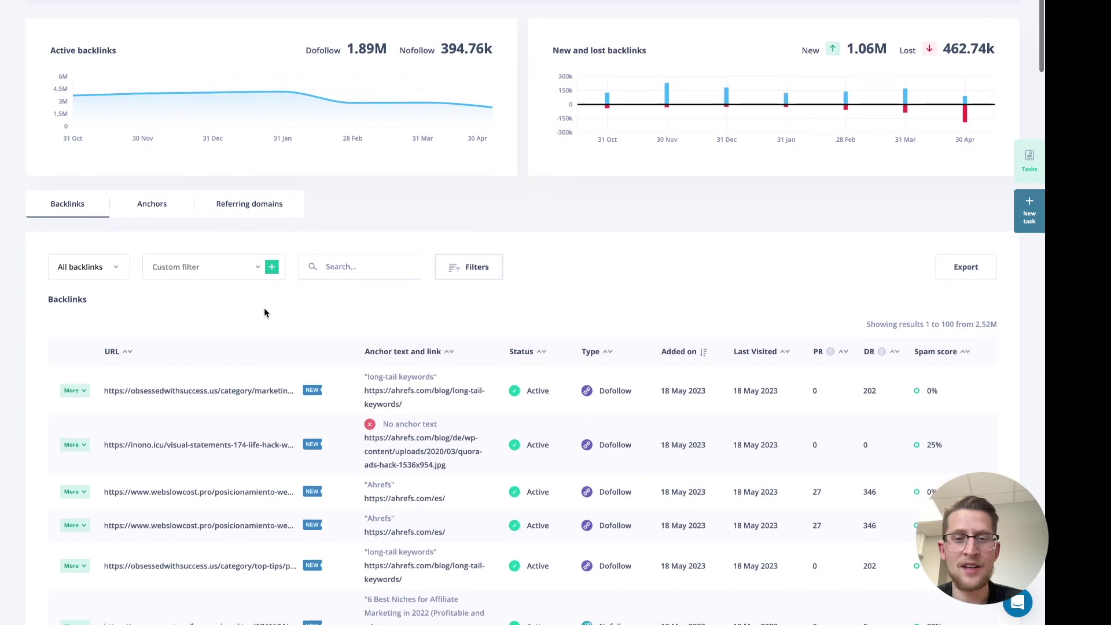
{"action": "scroll", "coordinate": [262, 353], "scroll_direction": "down", "scroll_amount": 1}
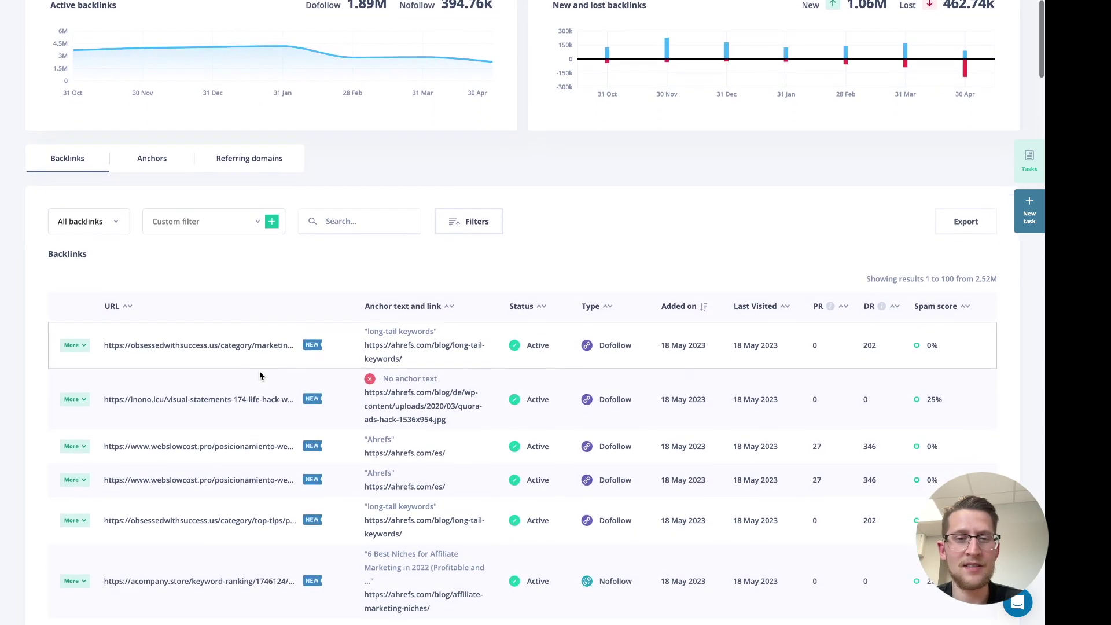
{"action": "scroll", "coordinate": [467, 249], "scroll_direction": "down", "scroll_amount": 4}
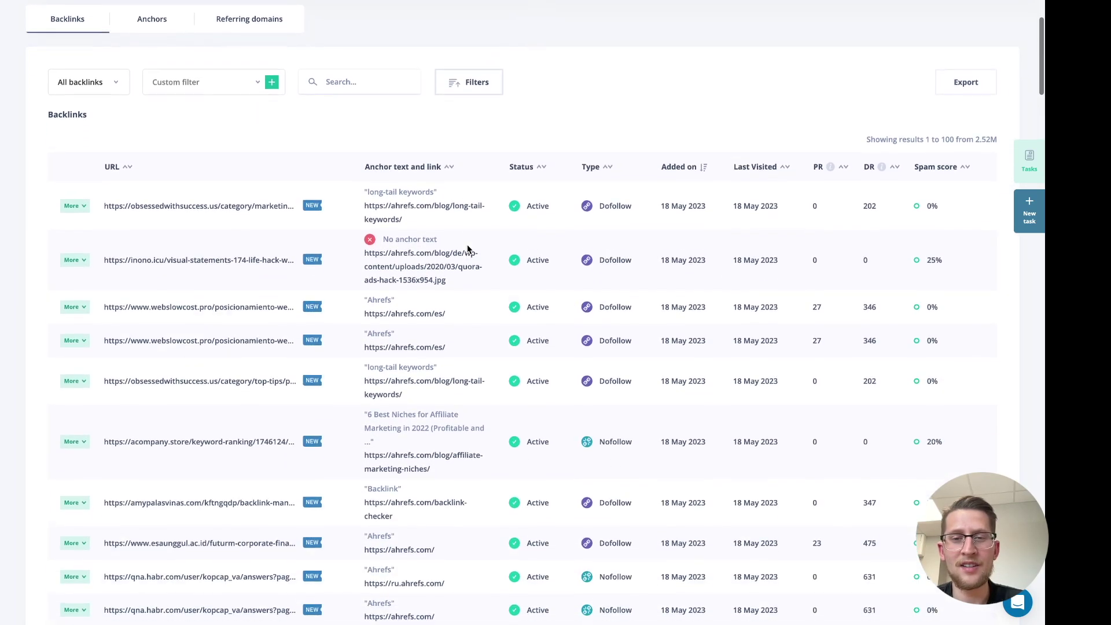
{"action": "scroll", "coordinate": [479, 301], "scroll_direction": "up", "scroll_amount": 4}
{"action": "scroll", "coordinate": [480, 301], "scroll_direction": "up", "scroll_amount": 3}
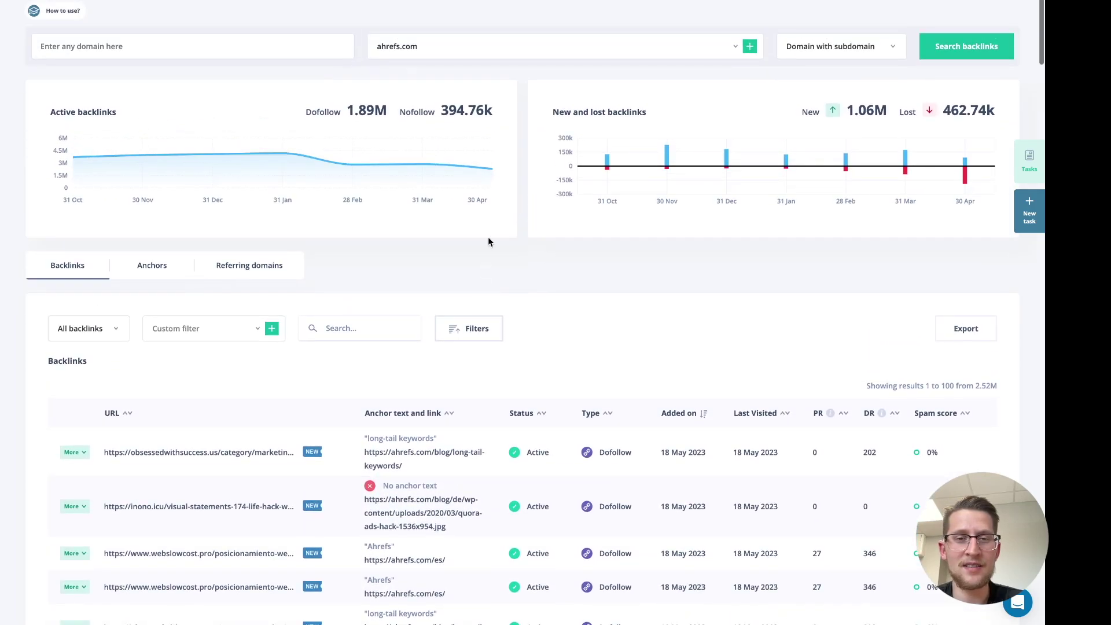
{"action": "scroll", "coordinate": [488, 237], "scroll_direction": "up", "scroll_amount": 3}
{"action": "scroll", "coordinate": [472, 251], "scroll_direction": "down", "scroll_amount": 5}
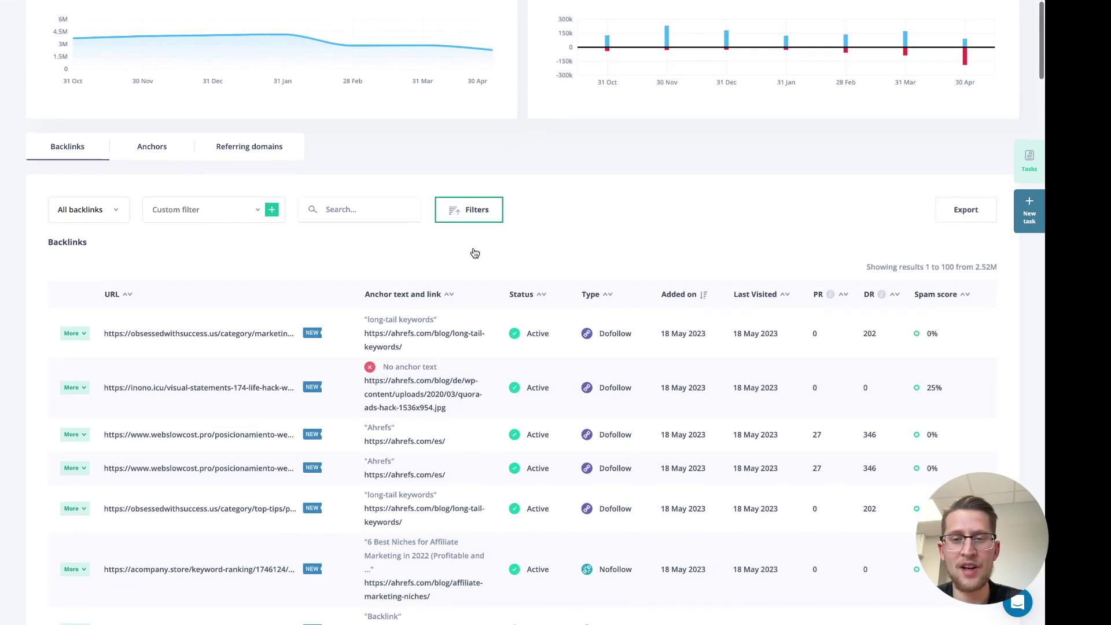
{"action": "scroll", "coordinate": [488, 248], "scroll_direction": "up", "scroll_amount": 1}
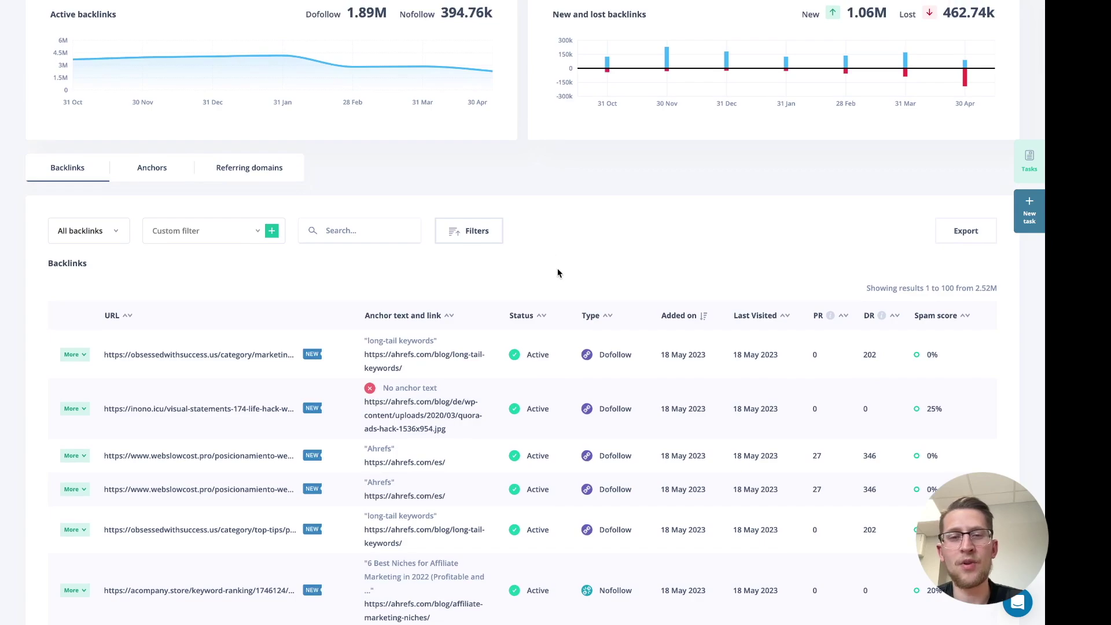
Apply the Good backlinks preset to the ahrefs.com links, leaving 34.73k, and dismiss the export dialog
{"action": "left_click", "coordinate": [230, 241]}
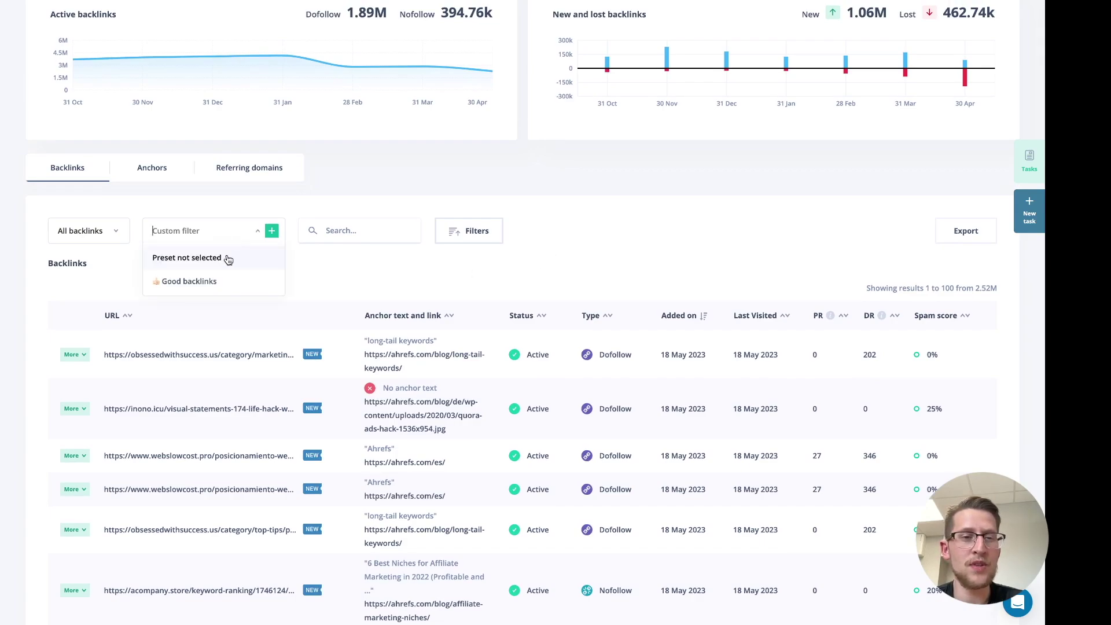
{"action": "left_click", "coordinate": [202, 284]}
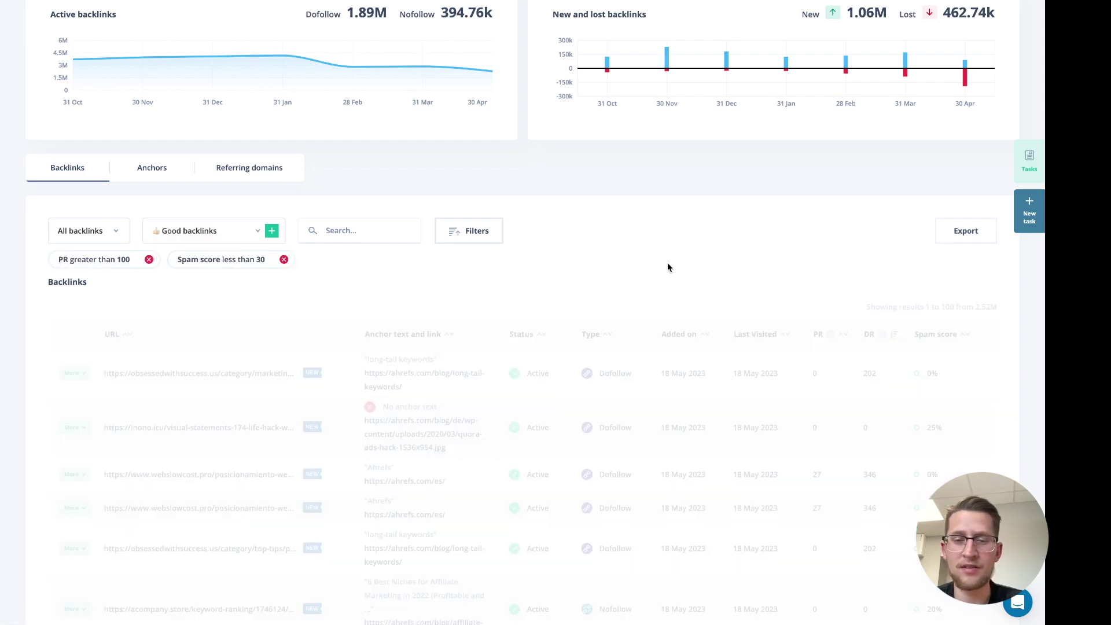
{"action": "scroll", "coordinate": [313, 298], "scroll_direction": "down", "scroll_amount": 1}
{"action": "scroll", "coordinate": [314, 303], "scroll_direction": "down", "scroll_amount": 6}
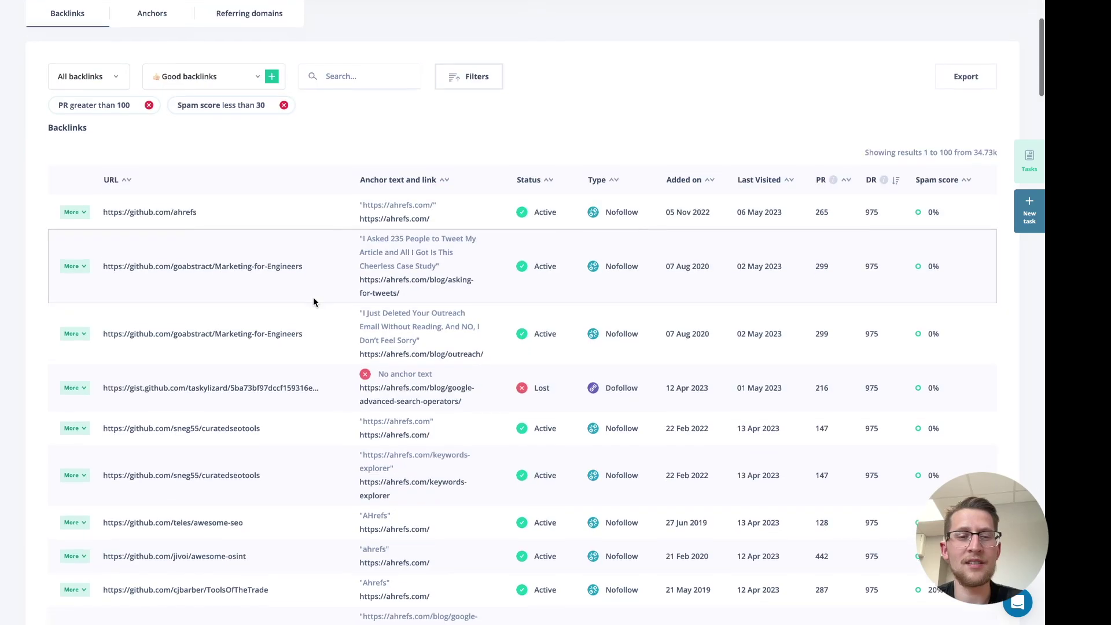
{"action": "scroll", "coordinate": [313, 297], "scroll_direction": "down", "scroll_amount": 4}
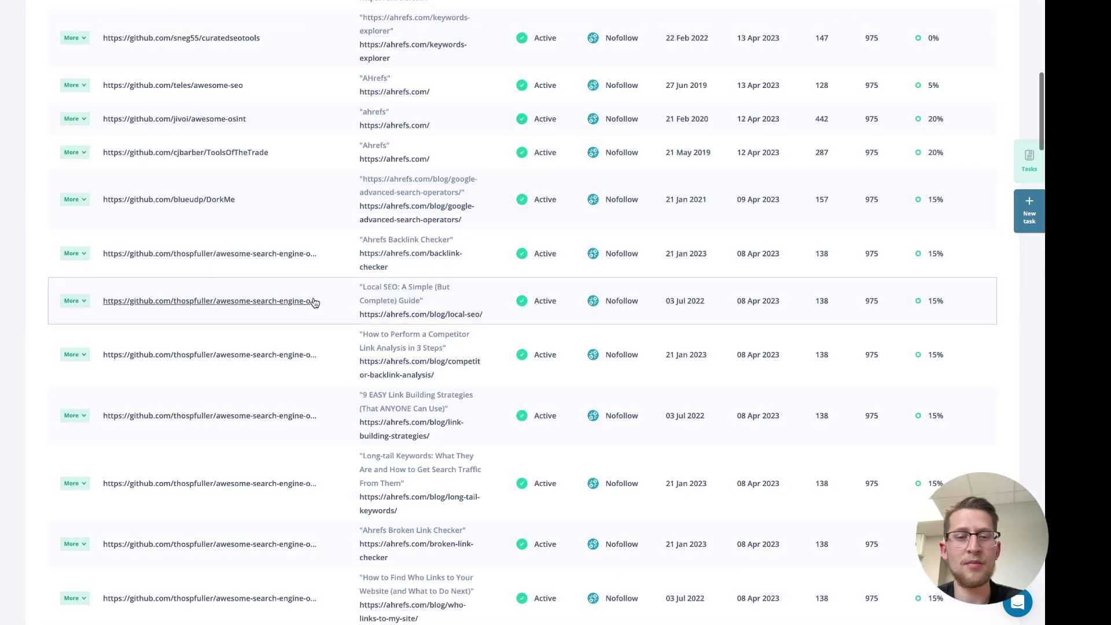
{"action": "scroll", "coordinate": [314, 301], "scroll_direction": "down", "scroll_amount": 5}
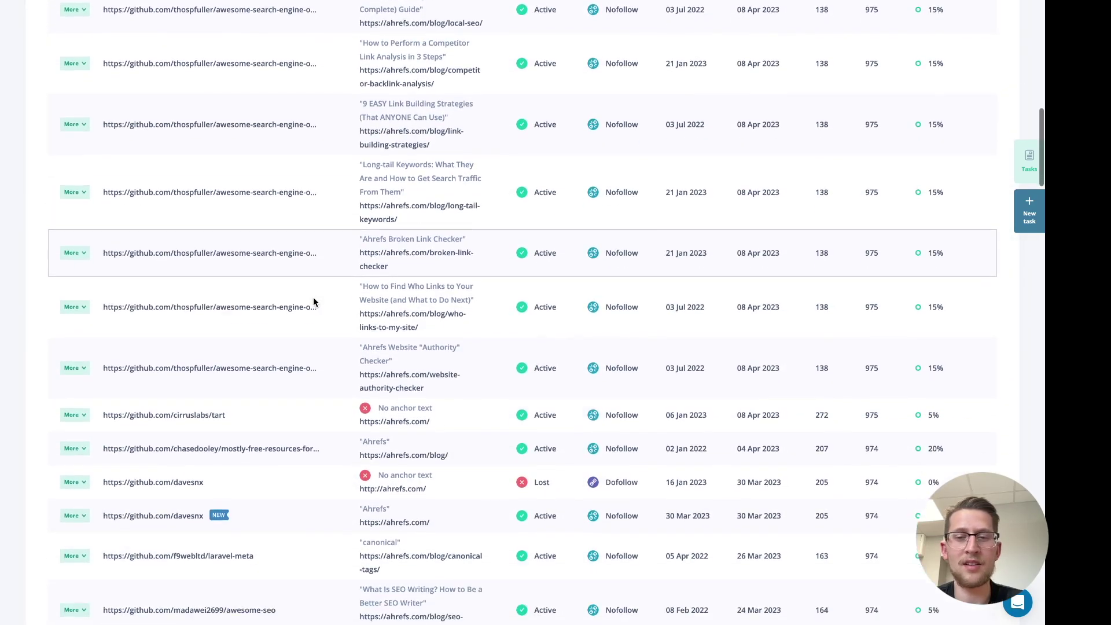
{"action": "scroll", "coordinate": [372, 286], "scroll_direction": "up", "scroll_amount": 15}
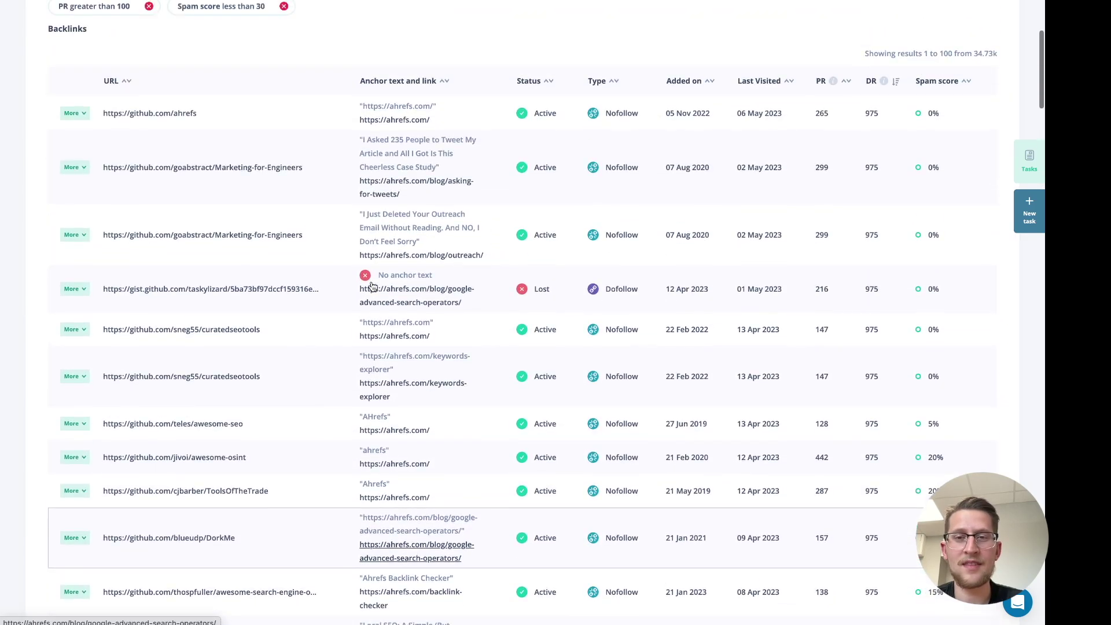
{"action": "scroll", "coordinate": [373, 286], "scroll_direction": "up", "scroll_amount": 2}
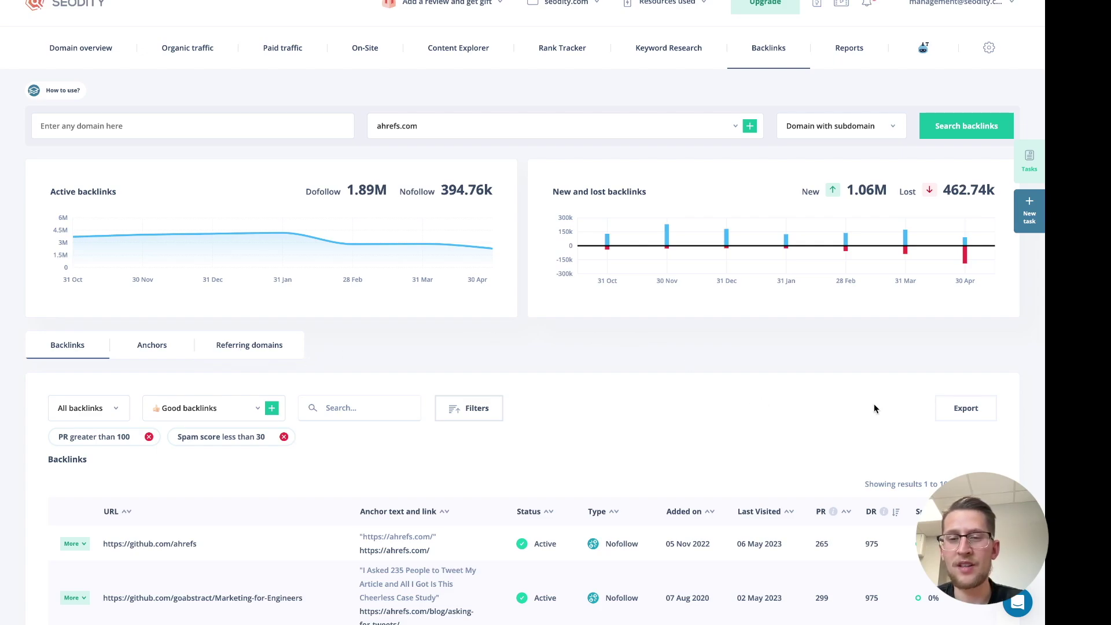
{"action": "left_click", "coordinate": [960, 411]}
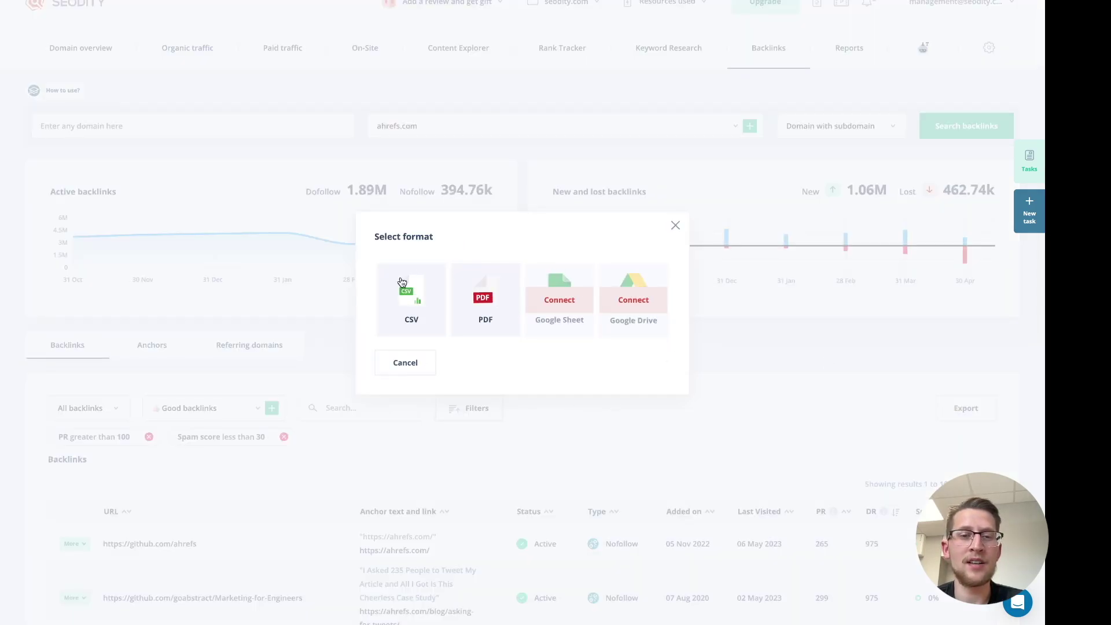
{"action": "left_click", "coordinate": [676, 226]}
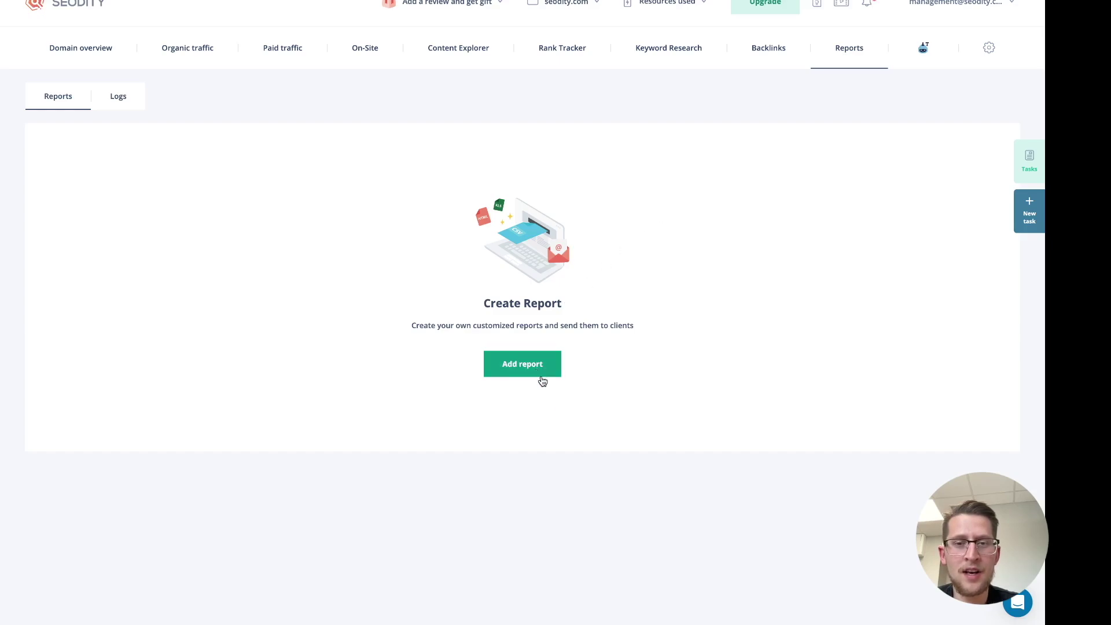
Start a new report and choose the Prospecting template from the 15 PDF system templates
{"action": "left_click", "coordinate": [528, 366]}
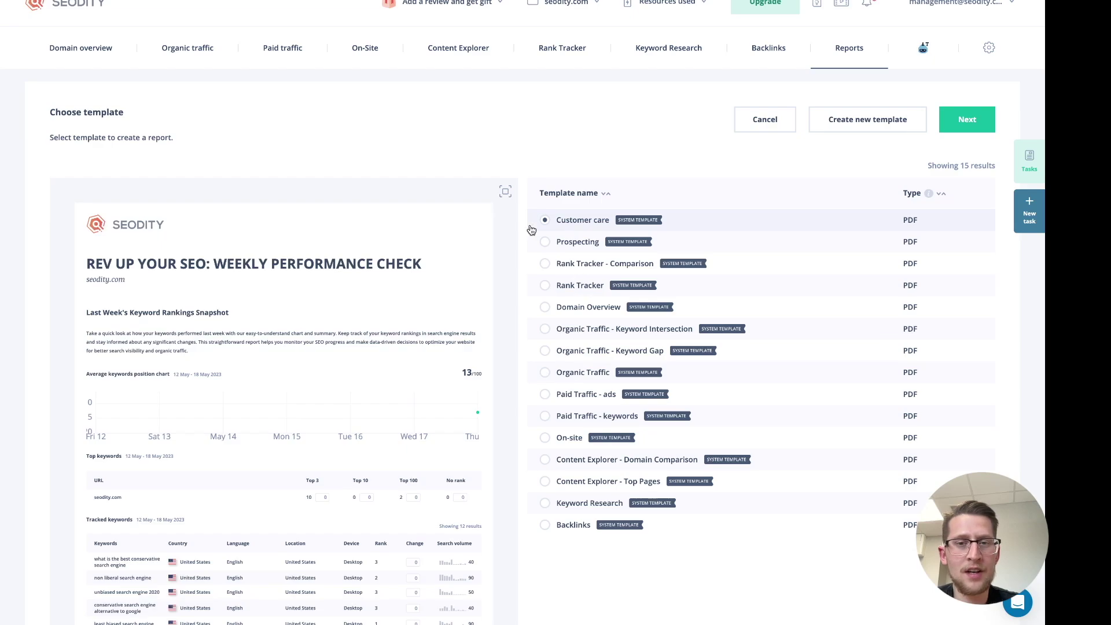
{"action": "scroll", "coordinate": [531, 230], "scroll_direction": "down", "scroll_amount": 1}
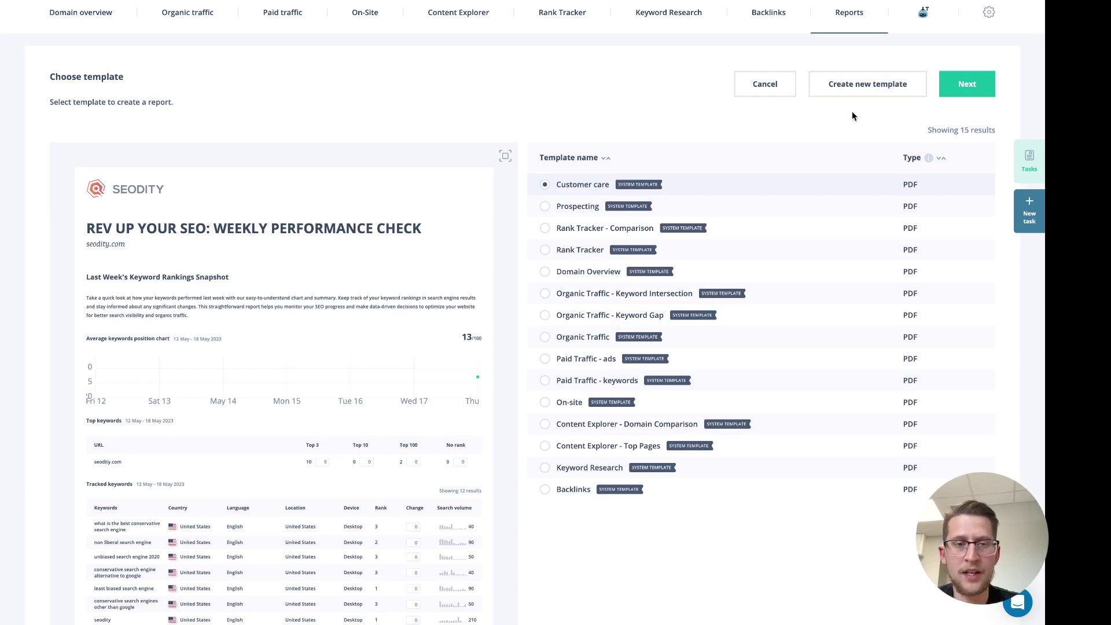
{"action": "scroll", "coordinate": [693, 149], "scroll_direction": "down", "scroll_amount": 1}
{"action": "scroll", "coordinate": [399, 187], "scroll_direction": "down", "scroll_amount": 1}
{"action": "scroll", "coordinate": [399, 187], "scroll_direction": "up", "scroll_amount": 1}
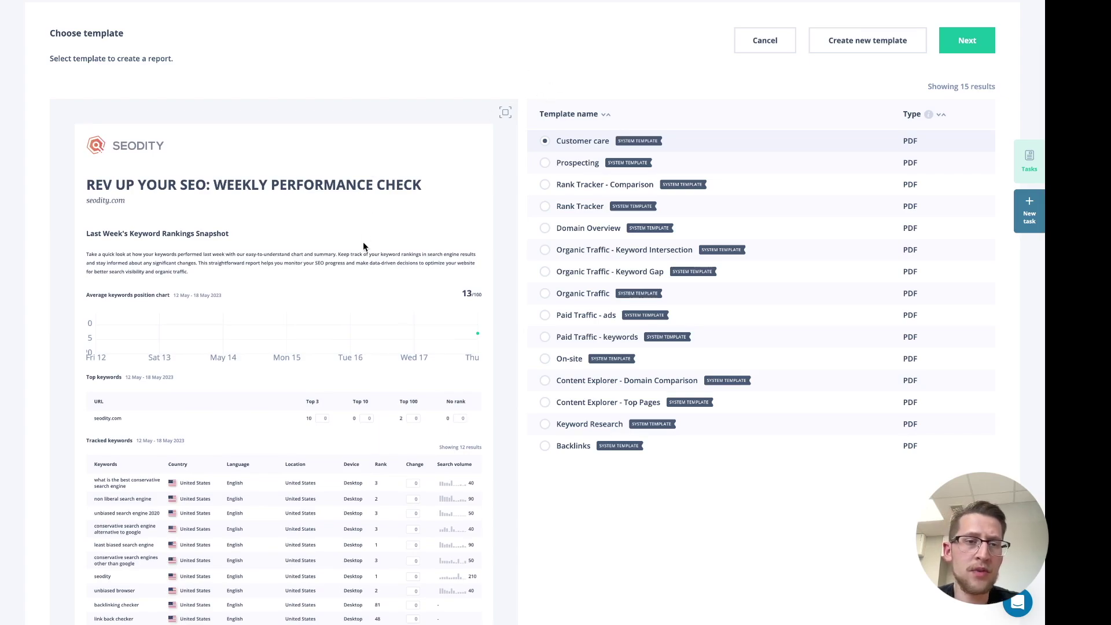
{"action": "scroll", "coordinate": [363, 241], "scroll_direction": "up", "scroll_amount": 2}
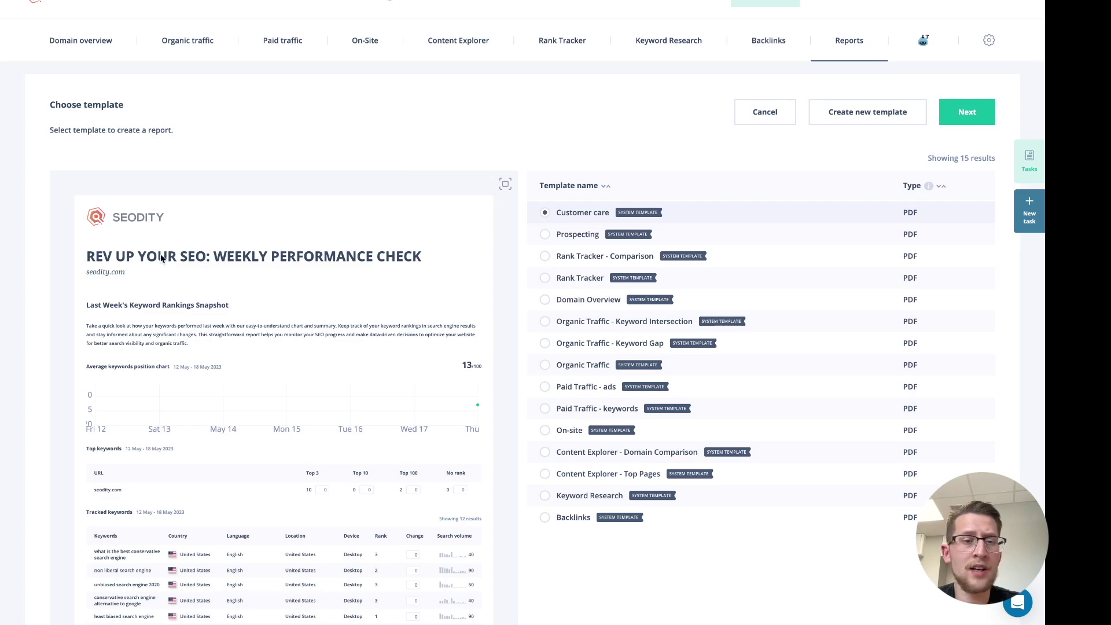
{"action": "scroll", "coordinate": [405, 287], "scroll_direction": "up", "scroll_amount": 1}
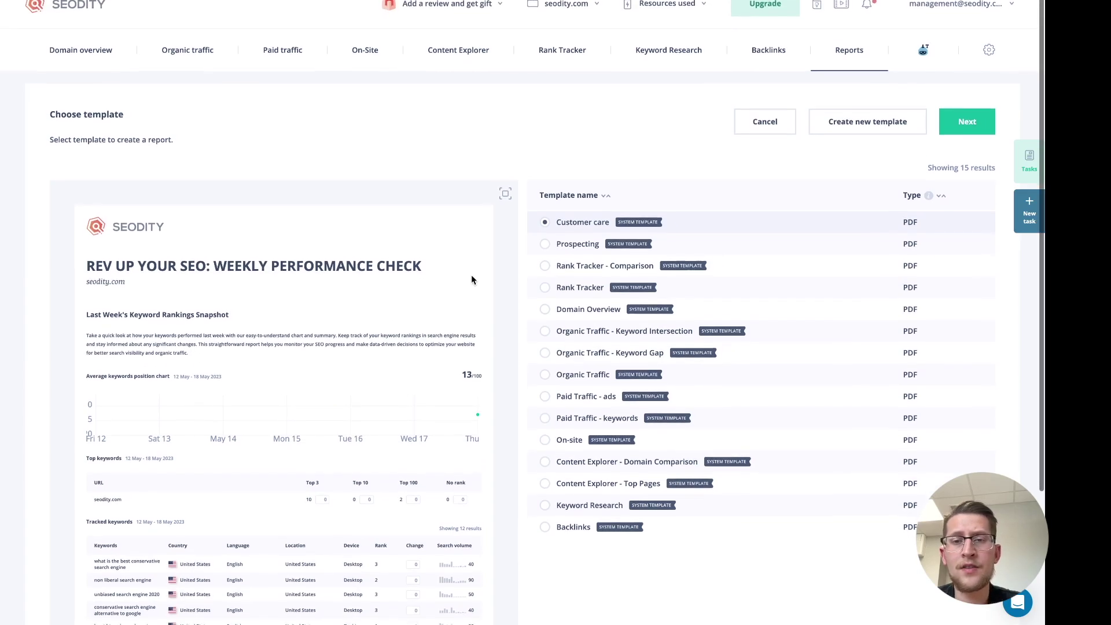
{"action": "left_click", "coordinate": [546, 242]}
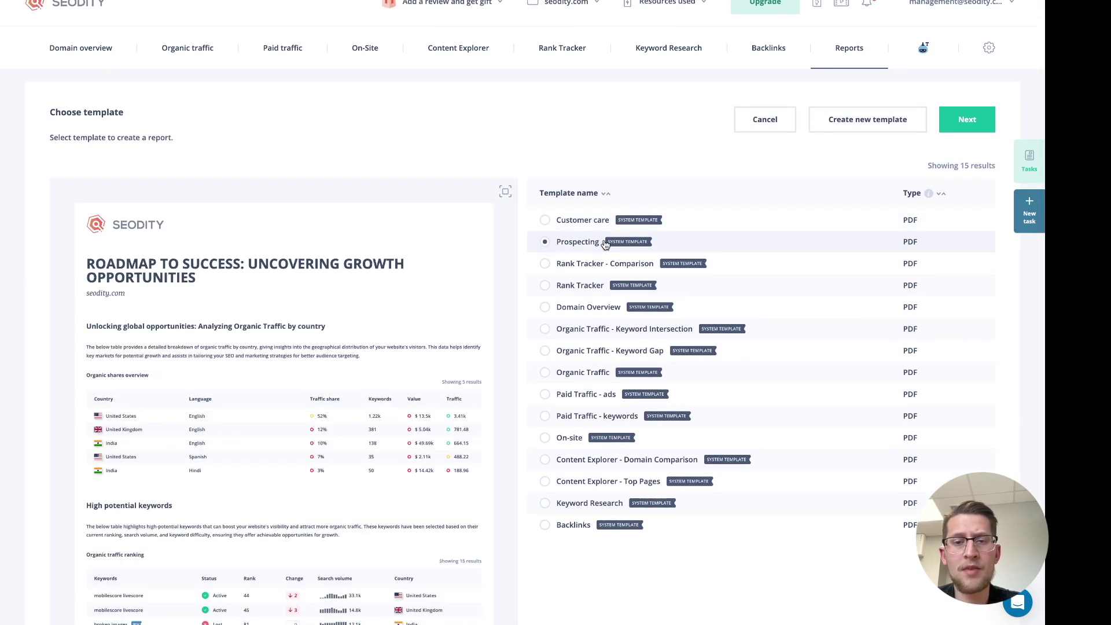
Set the Prospecting report to send by mail on a weekly Monday 12:00 AM schedule
{"action": "left_click", "coordinate": [959, 126]}
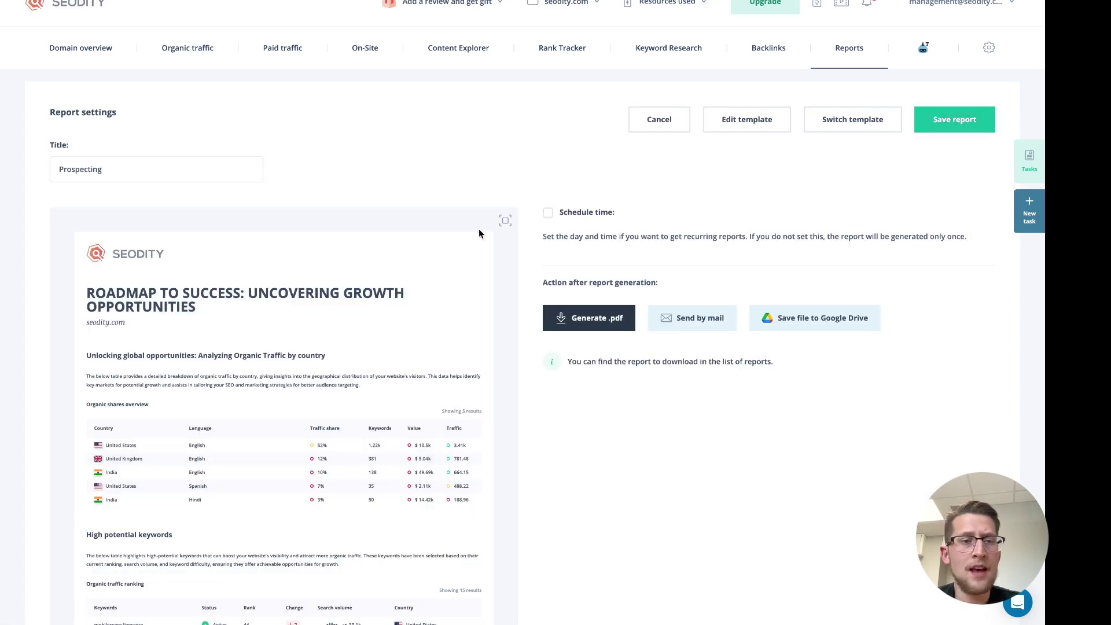
{"action": "scroll", "coordinate": [478, 228], "scroll_direction": "down", "scroll_amount": 5}
{"action": "scroll", "coordinate": [478, 228], "scroll_direction": "up", "scroll_amount": 5}
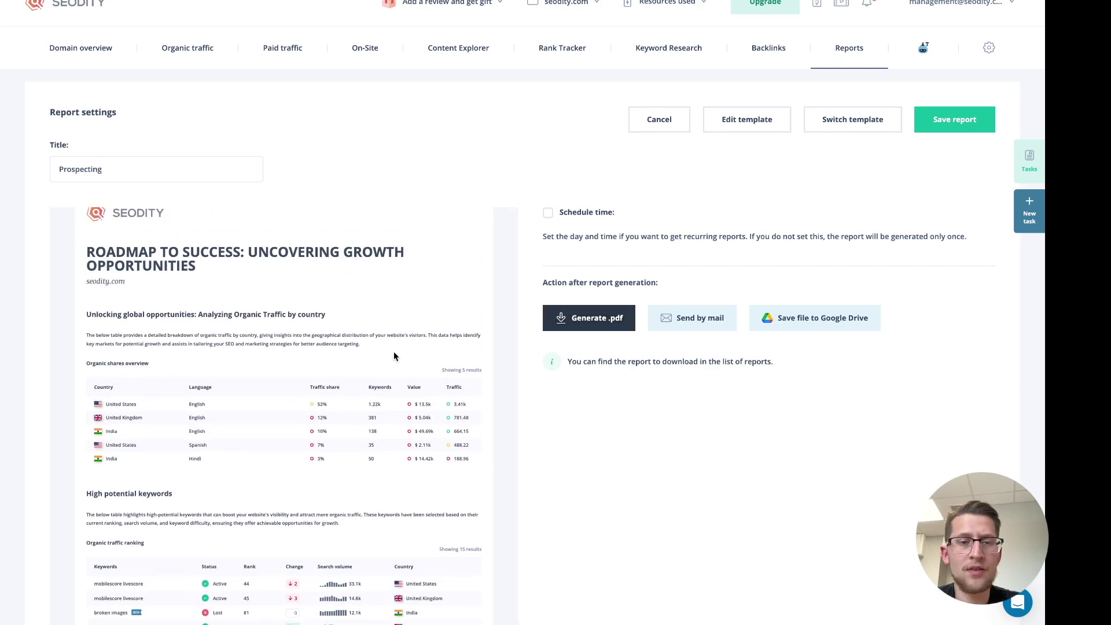
{"action": "scroll", "coordinate": [394, 352], "scroll_direction": "down", "scroll_amount": 3}
{"action": "scroll", "coordinate": [394, 352], "scroll_direction": "up", "scroll_amount": 4}
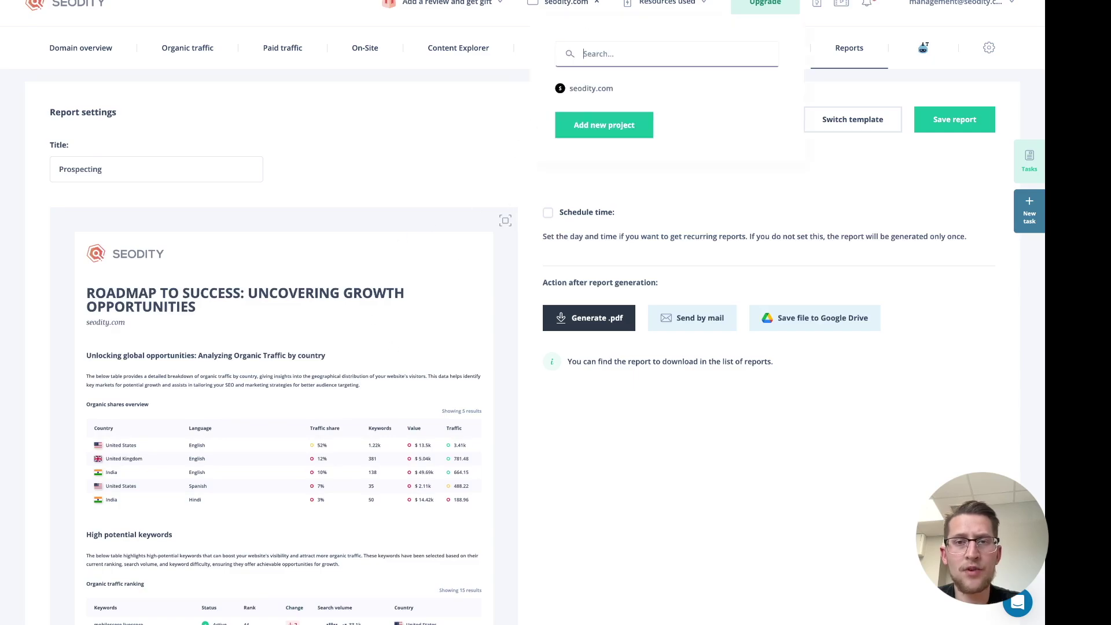
{"action": "left_click", "coordinate": [682, 320]}
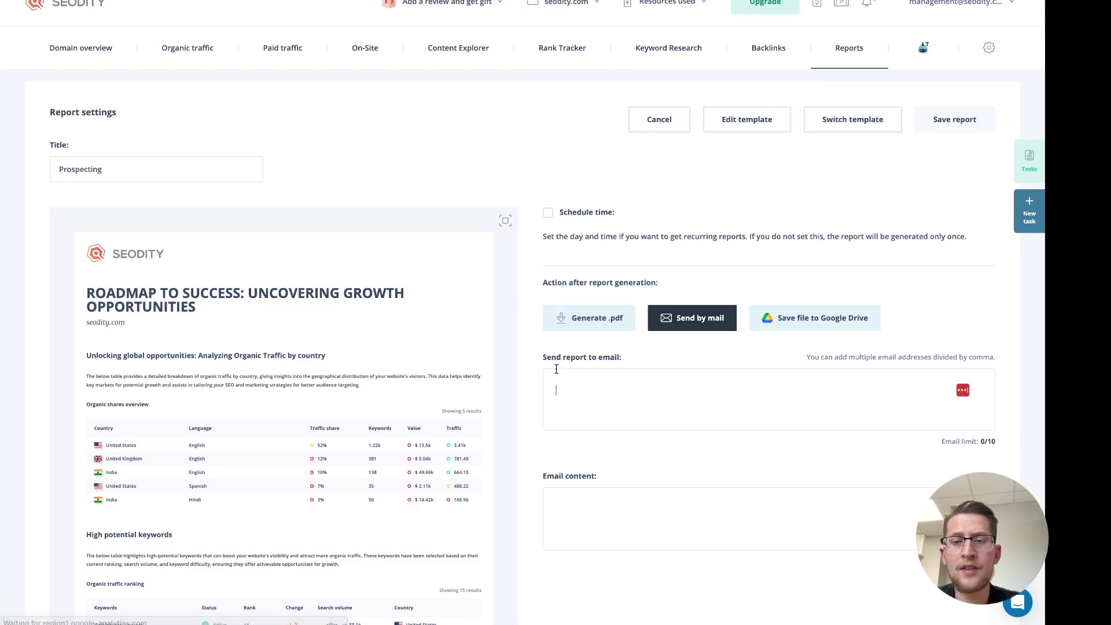
{"action": "scroll", "coordinate": [596, 366], "scroll_direction": "down", "scroll_amount": 1}
{"action": "left_click", "coordinate": [548, 179]}
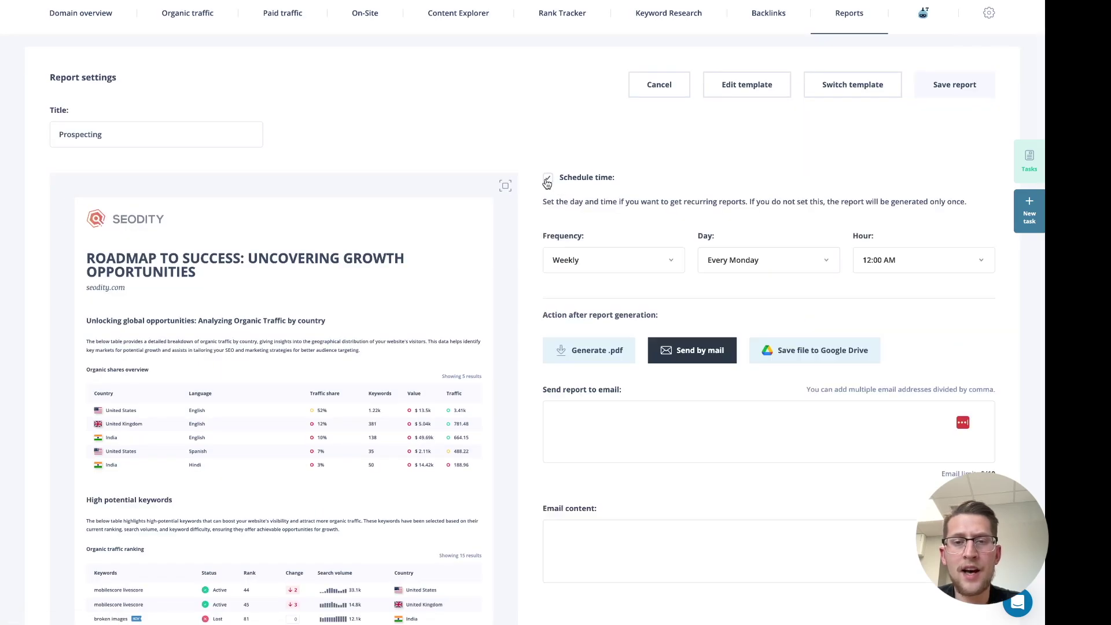
{"action": "scroll", "coordinate": [650, 296], "scroll_direction": "down", "scroll_amount": 1}
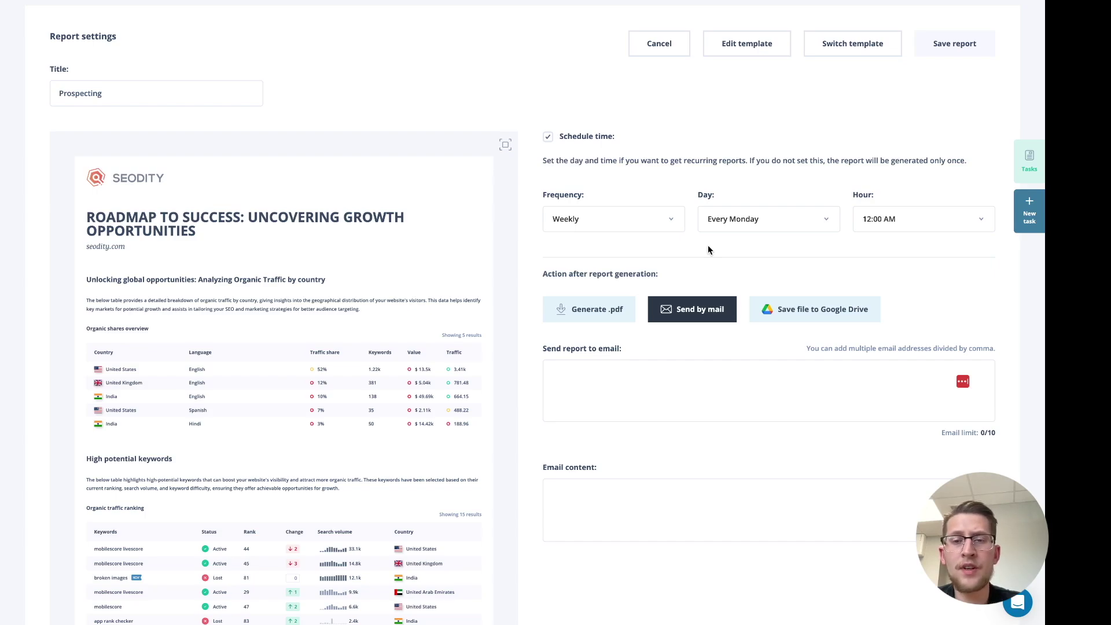
{"action": "scroll", "coordinate": [707, 245], "scroll_direction": "up", "scroll_amount": 2}
{"action": "scroll", "coordinate": [703, 203], "scroll_direction": "down", "scroll_amount": 1}
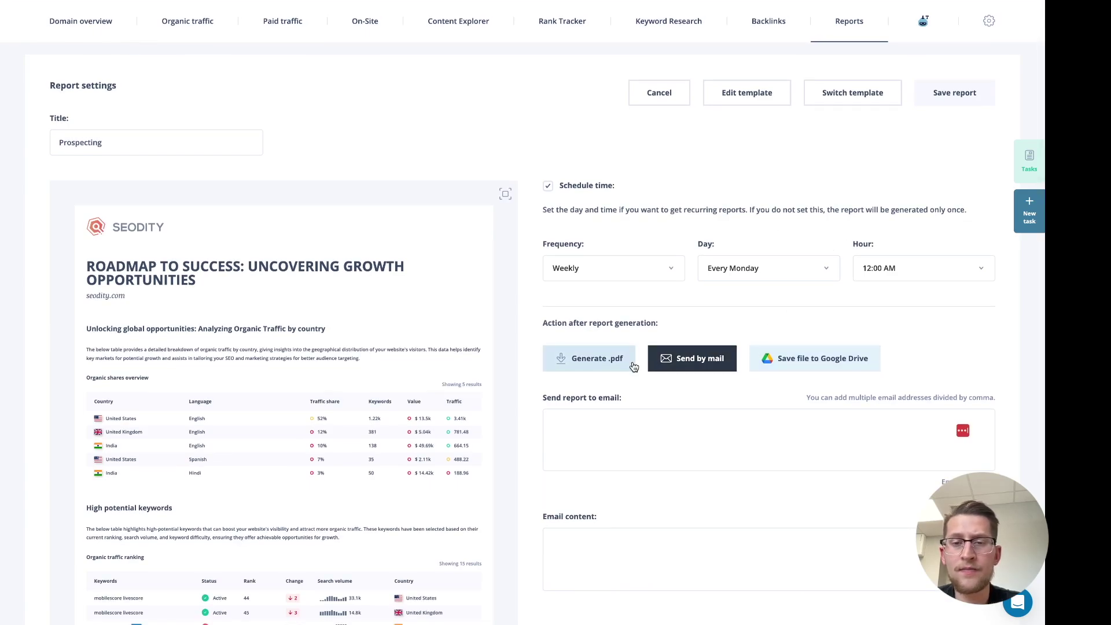
Enter the recipient's e-mail address and the message 'Hi! This is the report based on you'
{"action": "left_click", "coordinate": [660, 440]}
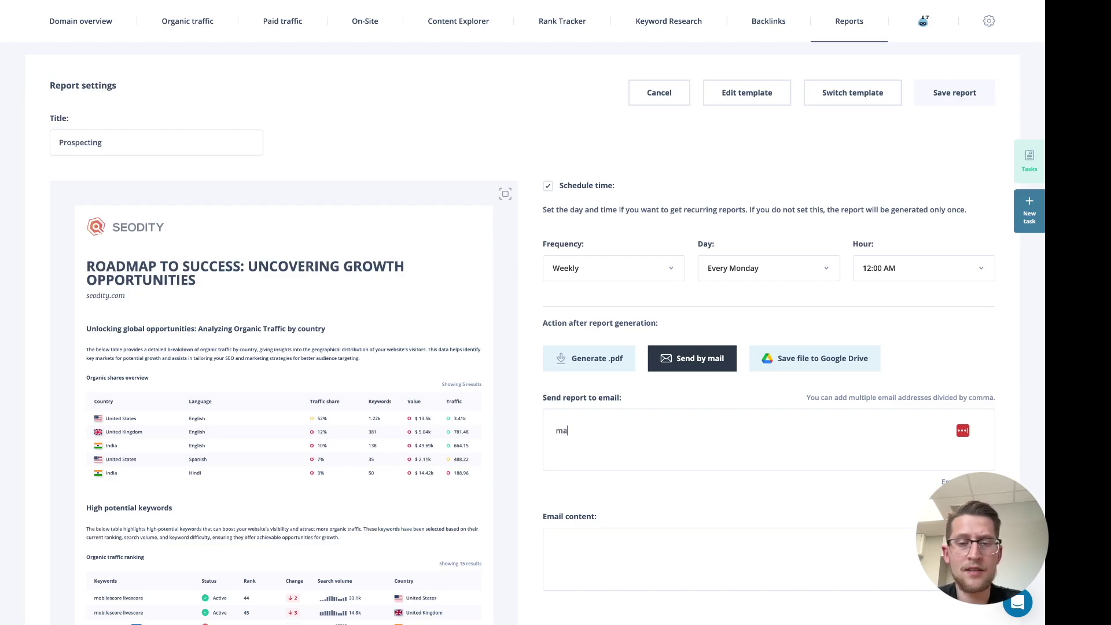
{"action": "key", "text": "Tab"}
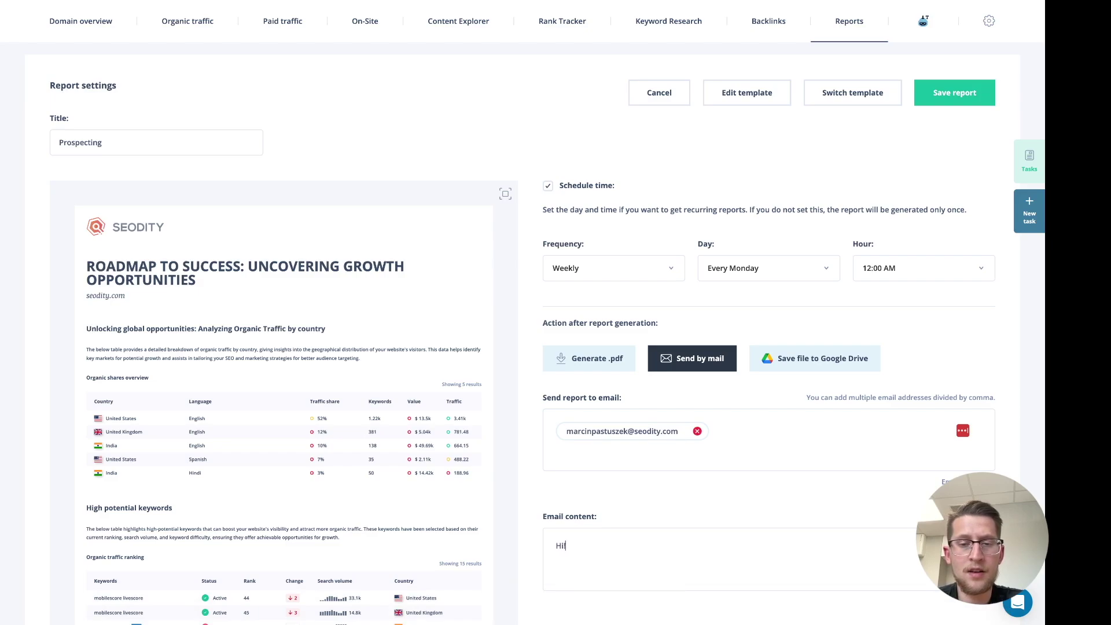
{"action": "type", "text": "Hi! This is the repo"}
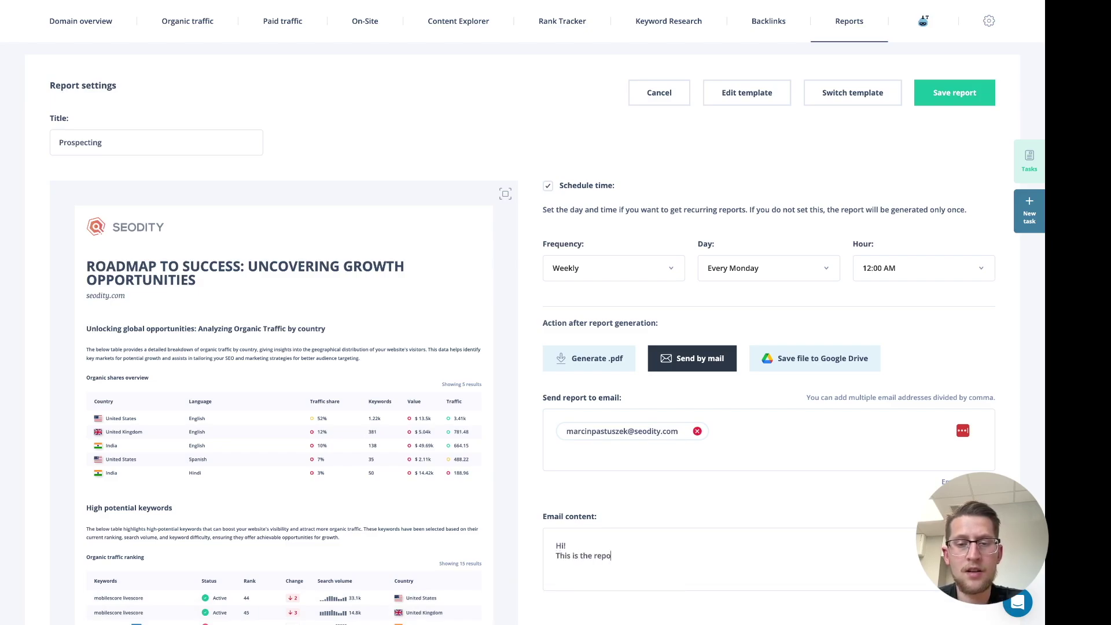
{"action": "type", "text": "rt based on your website!"}
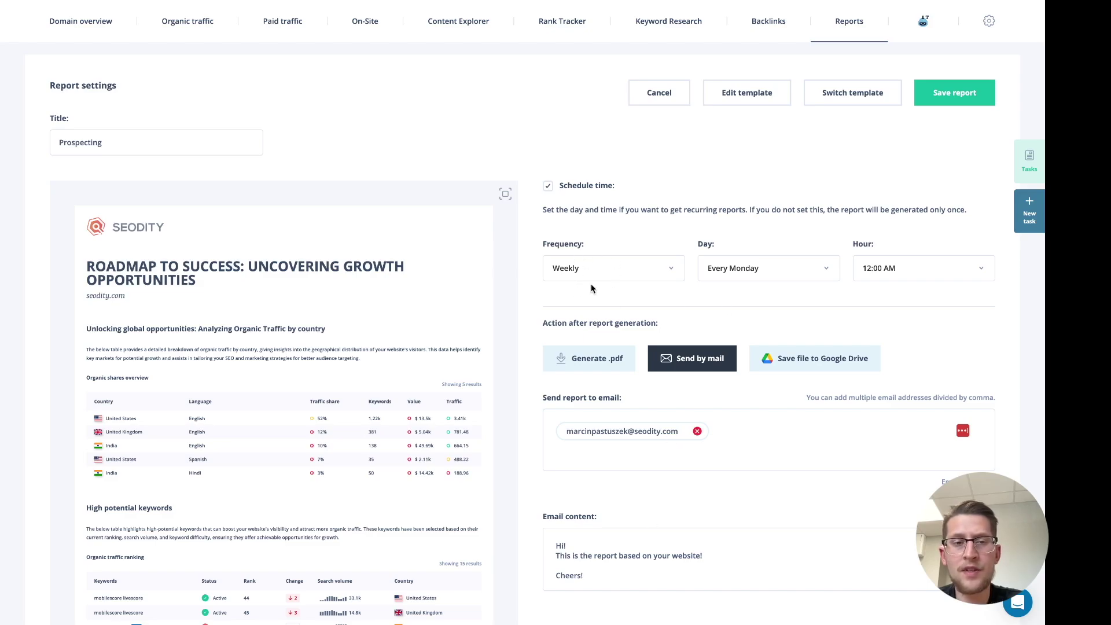
Keep the schedule day at Every Monday and save the Prospecting report
{"action": "left_click", "coordinate": [613, 269]}
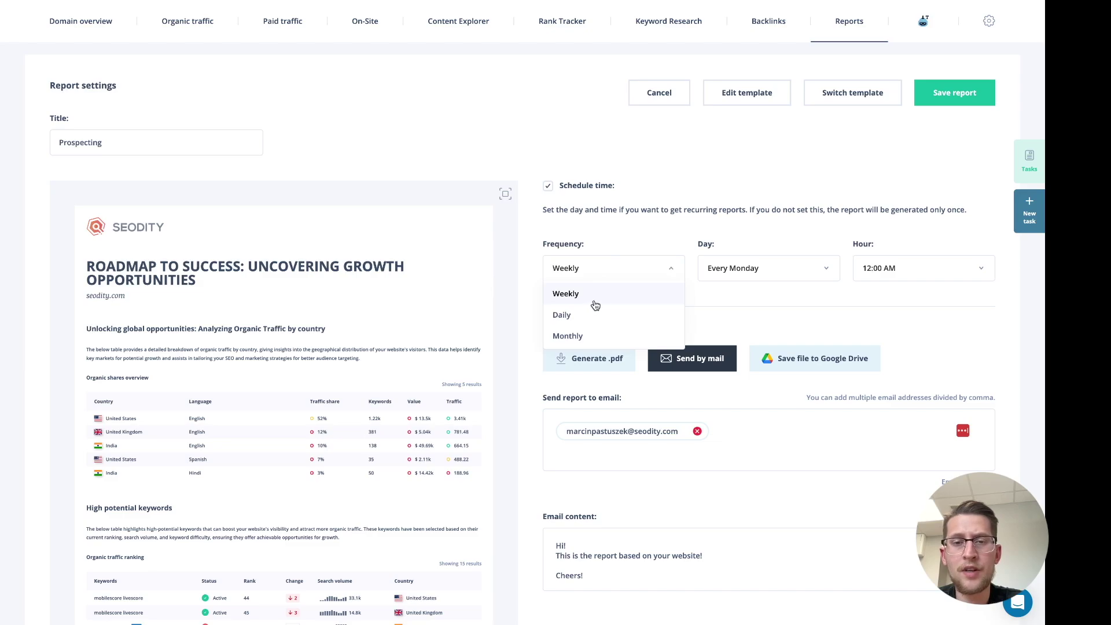
{"action": "left_click", "coordinate": [746, 277]}
{"action": "left_click", "coordinate": [666, 244]}
{"action": "left_click", "coordinate": [752, 271]}
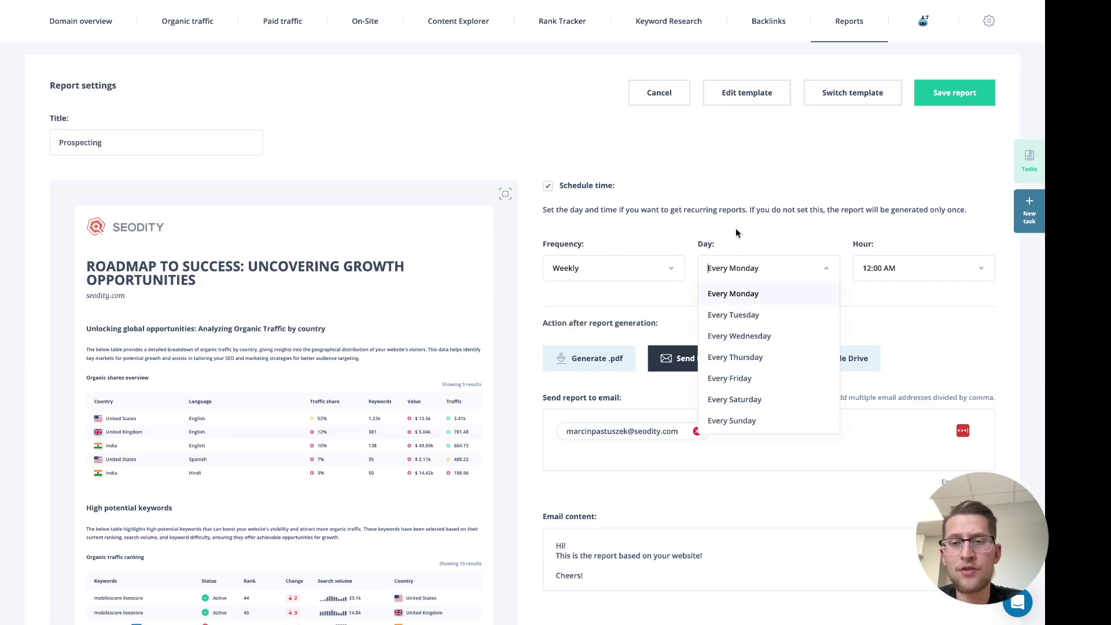
{"action": "left_click", "coordinate": [815, 255]}
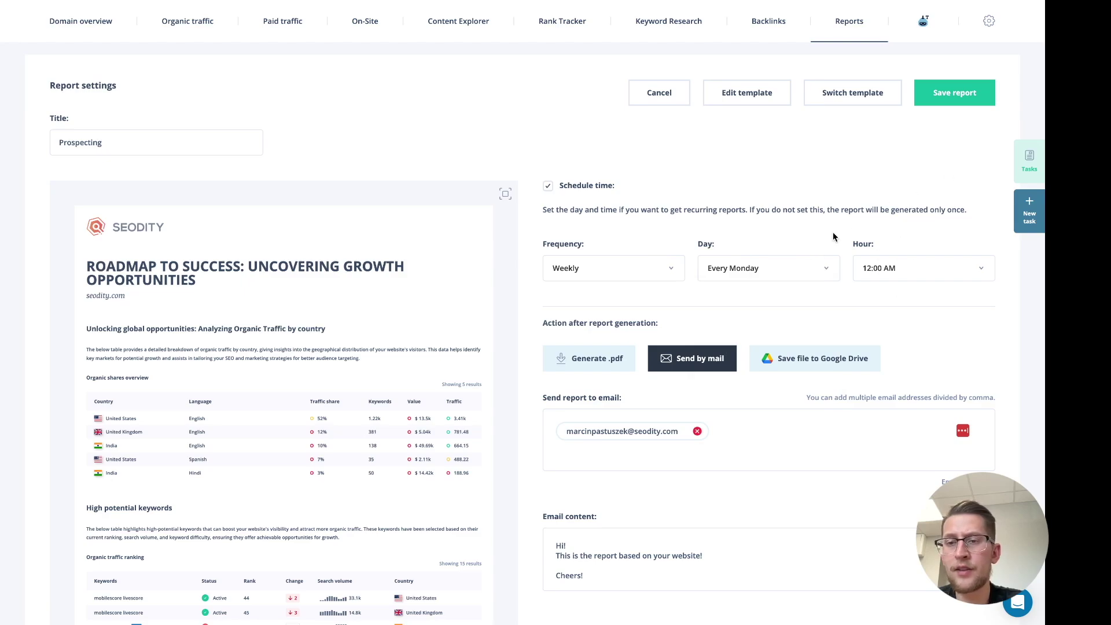
{"action": "left_click", "coordinate": [956, 105]}
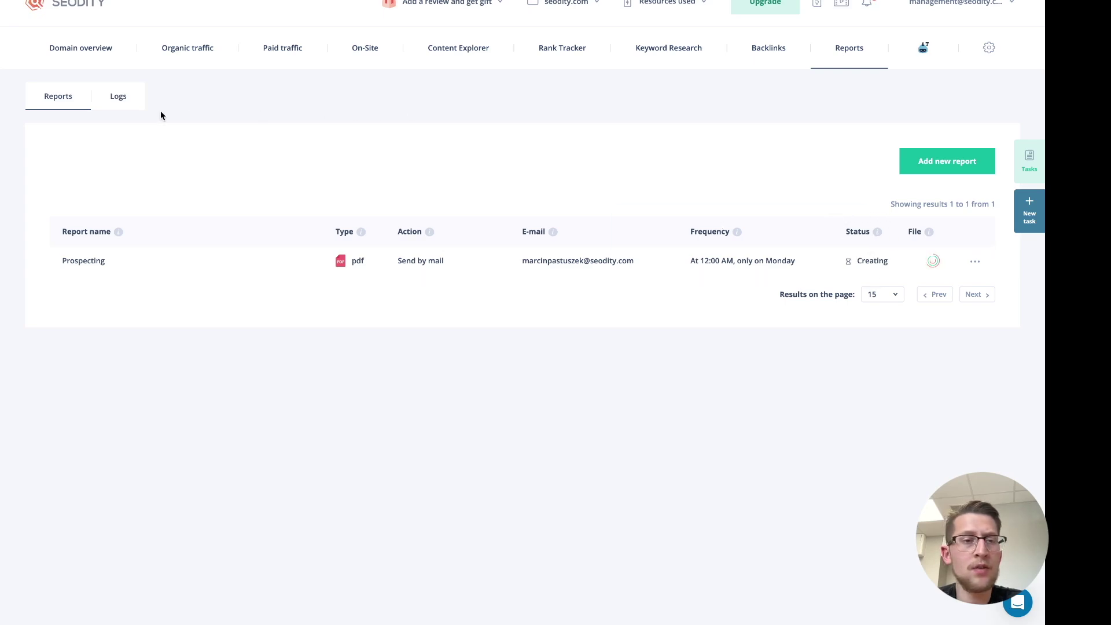
Download the finished Prospecting PDF from the report logs and open it
{"action": "left_click", "coordinate": [135, 105]}
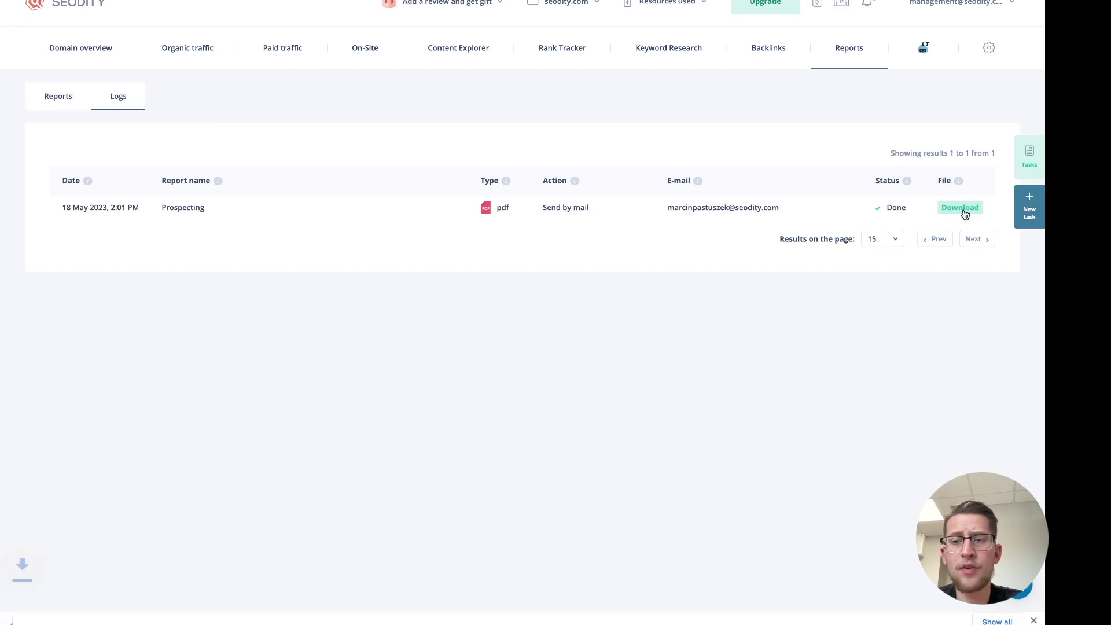
{"action": "left_click", "coordinate": [87, 620]}
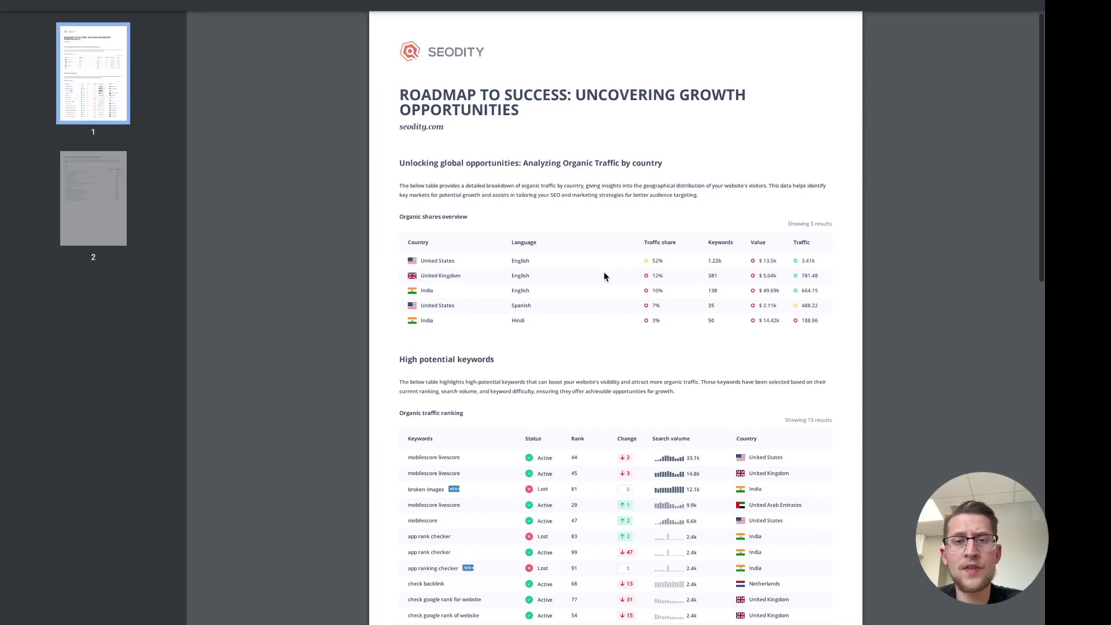
Scroll through the two-page Prospecting report PDF
{"action": "scroll", "coordinate": [604, 276], "scroll_direction": "down", "scroll_amount": 2}
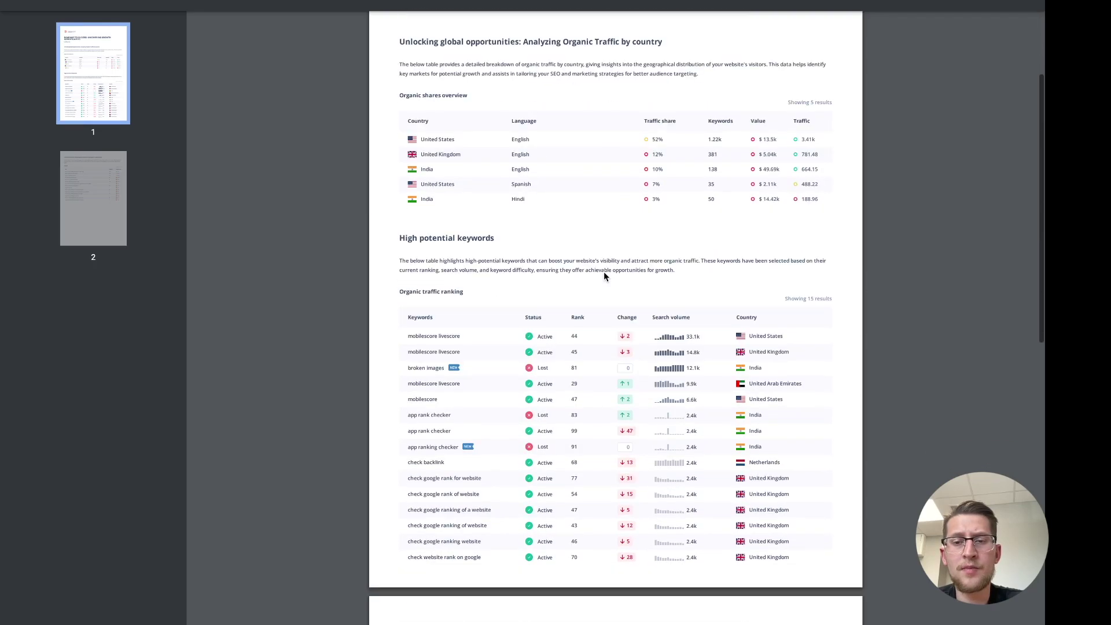
{"action": "scroll", "coordinate": [604, 276], "scroll_direction": "up", "scroll_amount": 3}
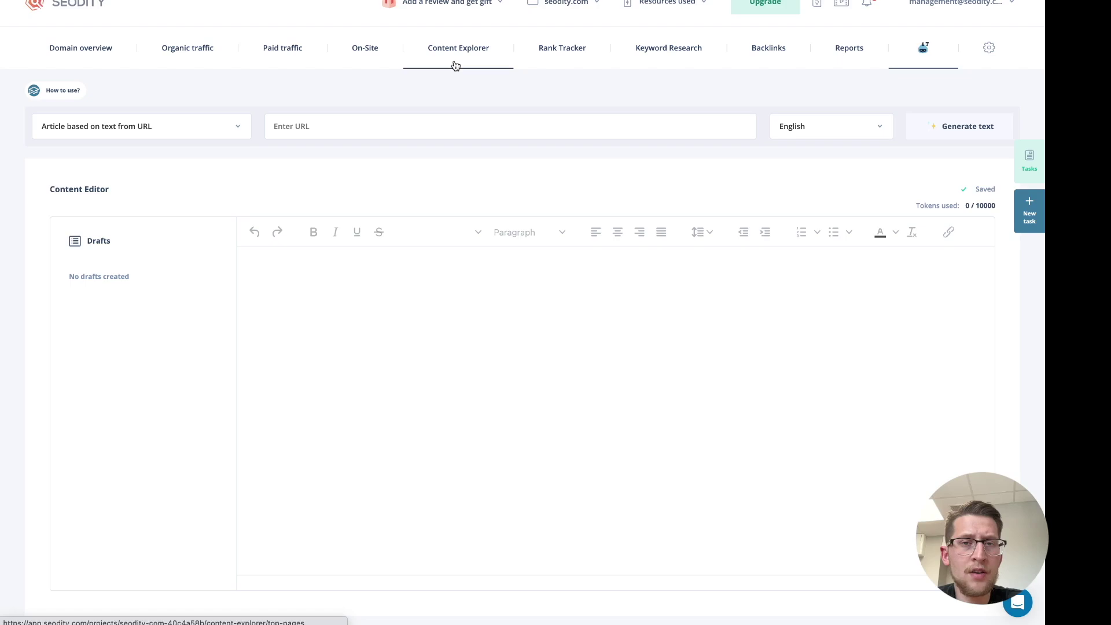
Sort ahrefs.com's top pages by organic traffic and generate an article from keyword-rank-checker
{"action": "left_click", "coordinate": [501, 54]}
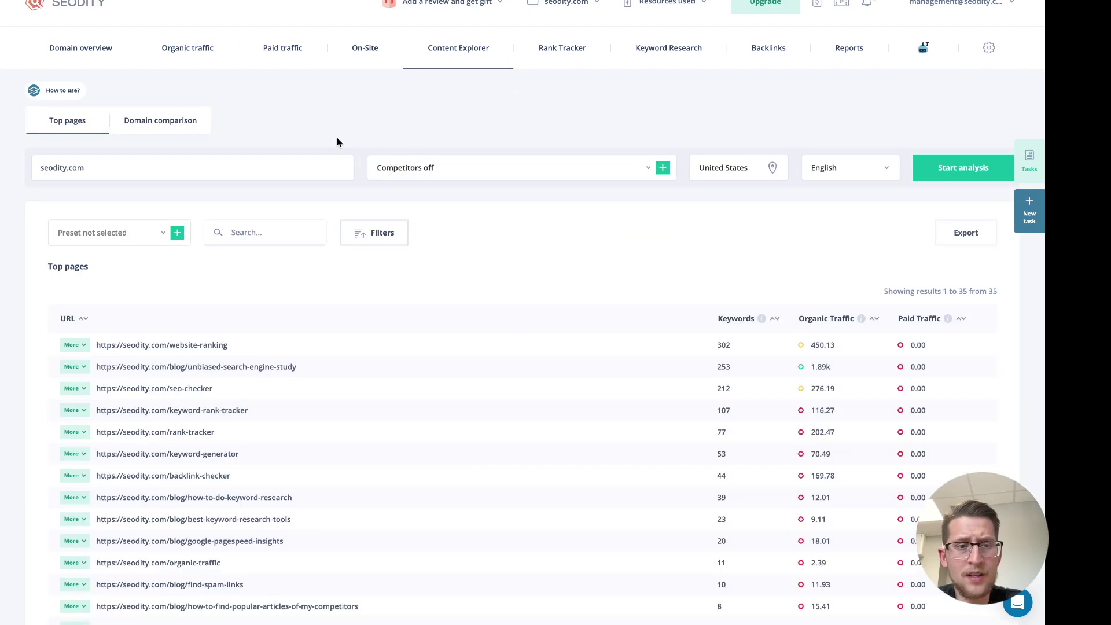
{"action": "left_click", "coordinate": [453, 165]}
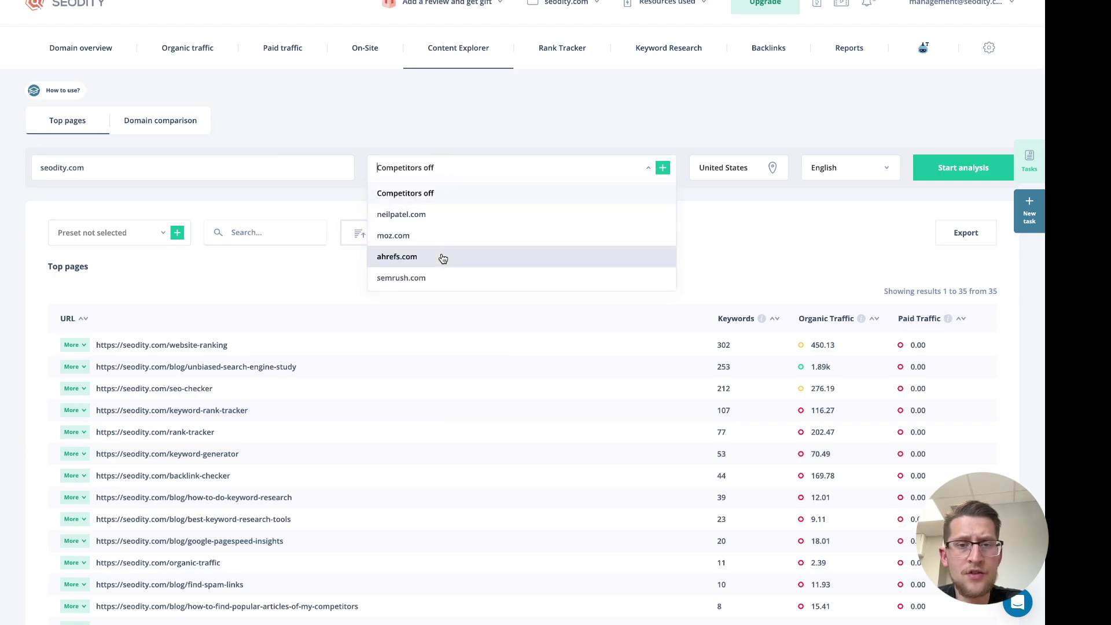
{"action": "left_click", "coordinate": [442, 256]}
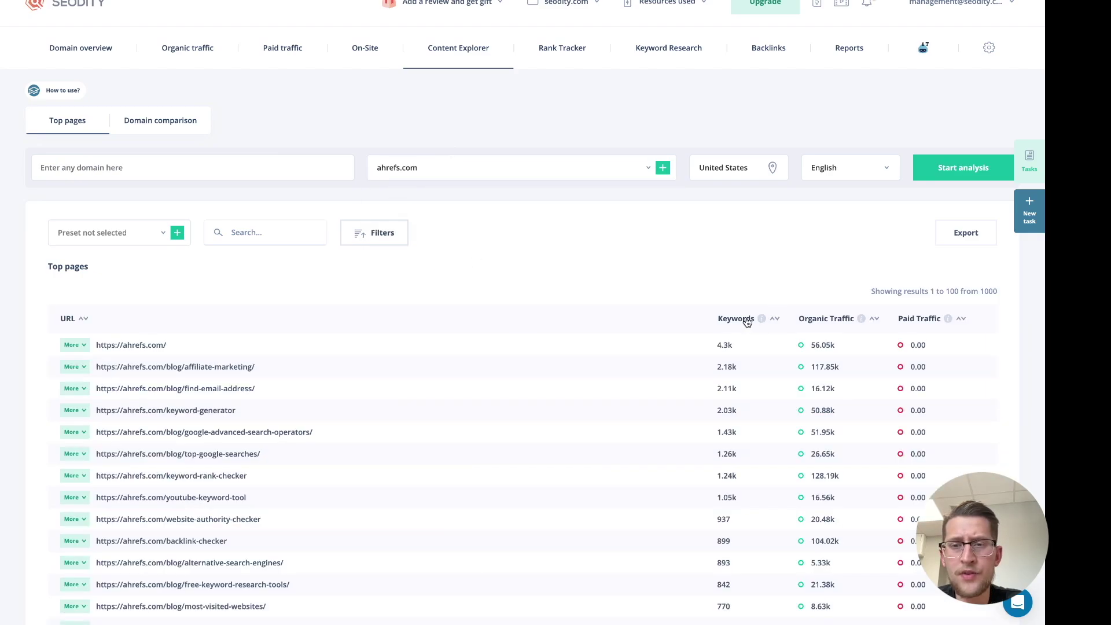
{"action": "left_click", "coordinate": [823, 319]}
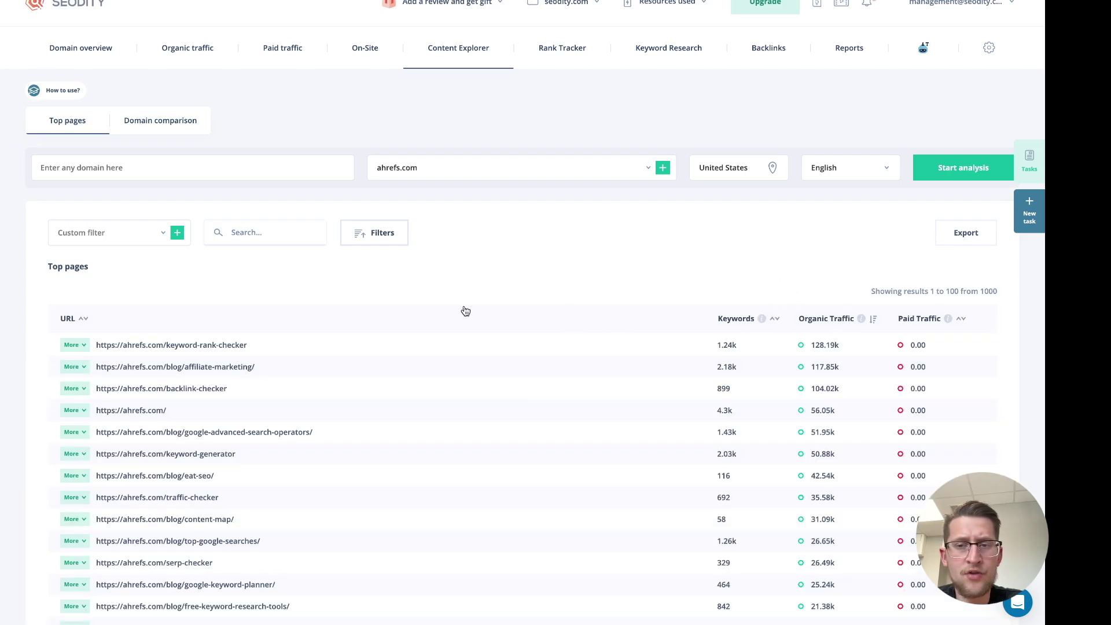
{"action": "left_click", "coordinate": [73, 345]}
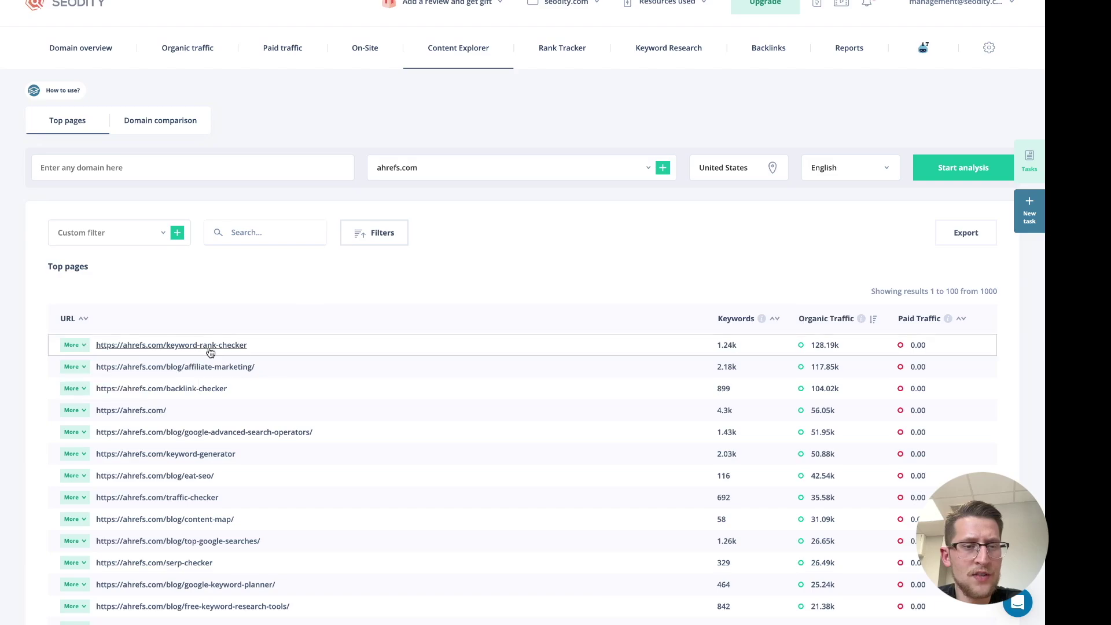
{"action": "left_click", "coordinate": [74, 345]}
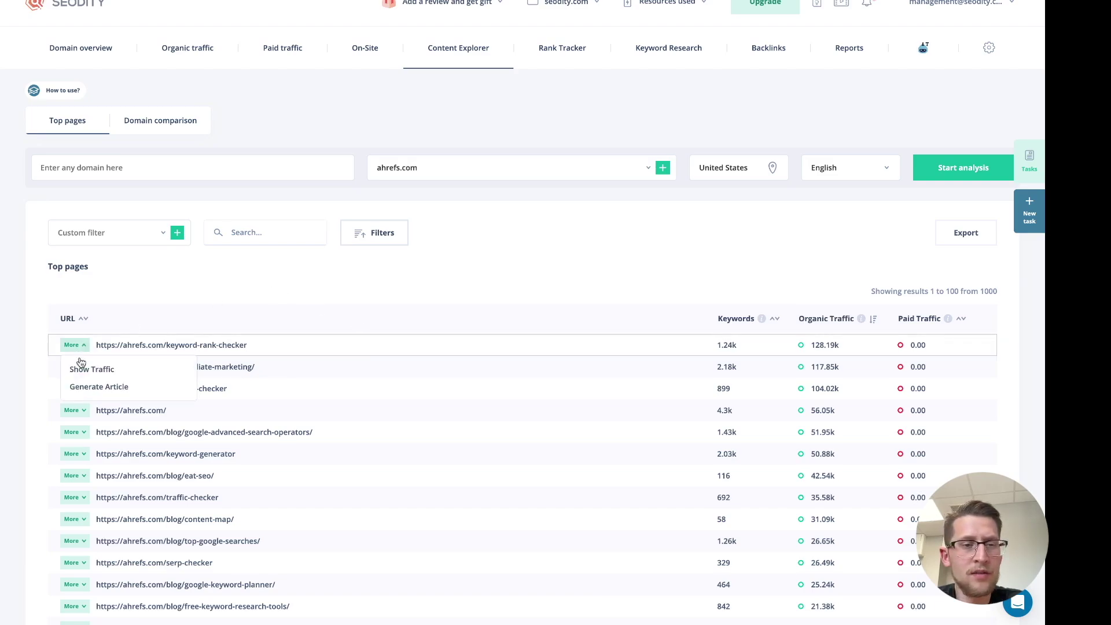
{"action": "left_click", "coordinate": [107, 389]}
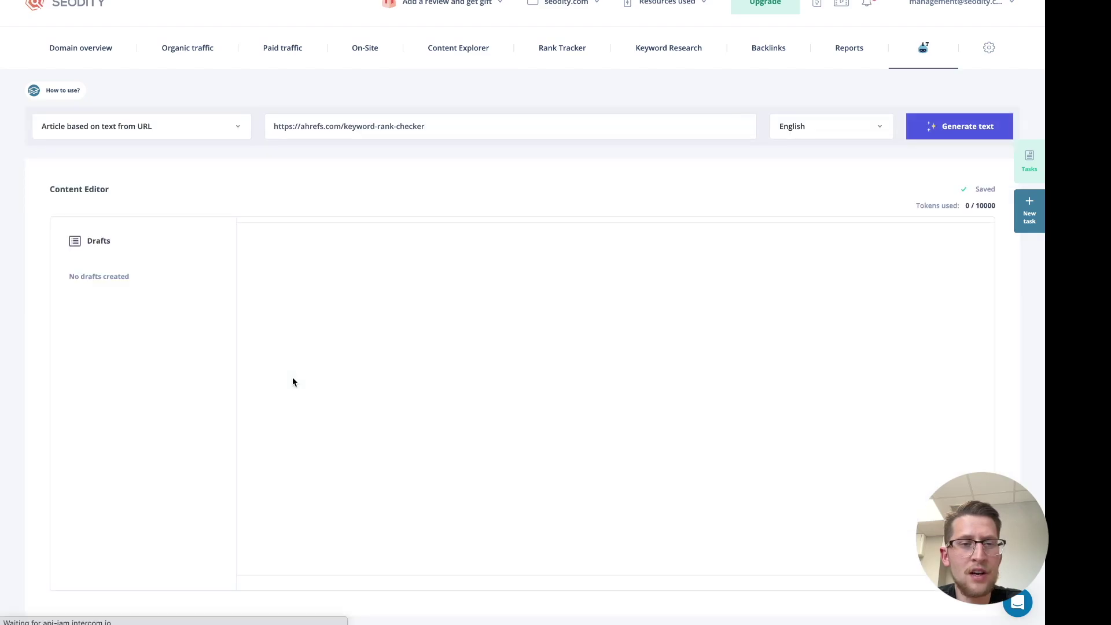
Generate the AI article draft from the keyword-rank-checker URL, then go to Organic traffic
{"action": "left_click", "coordinate": [952, 132]}
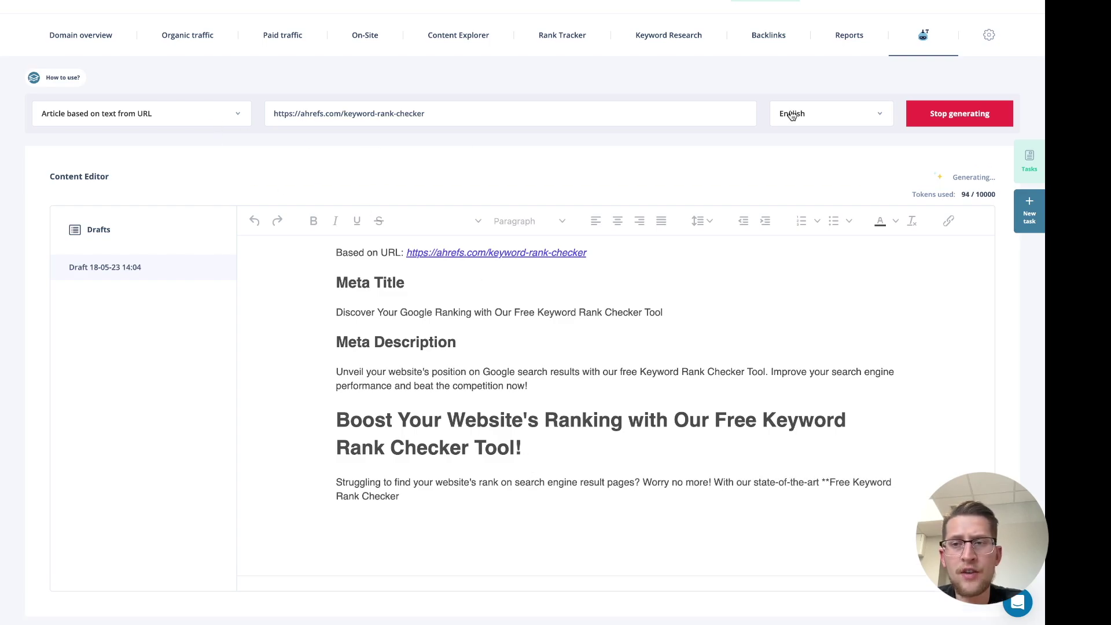
{"action": "left_click", "coordinate": [214, 124]}
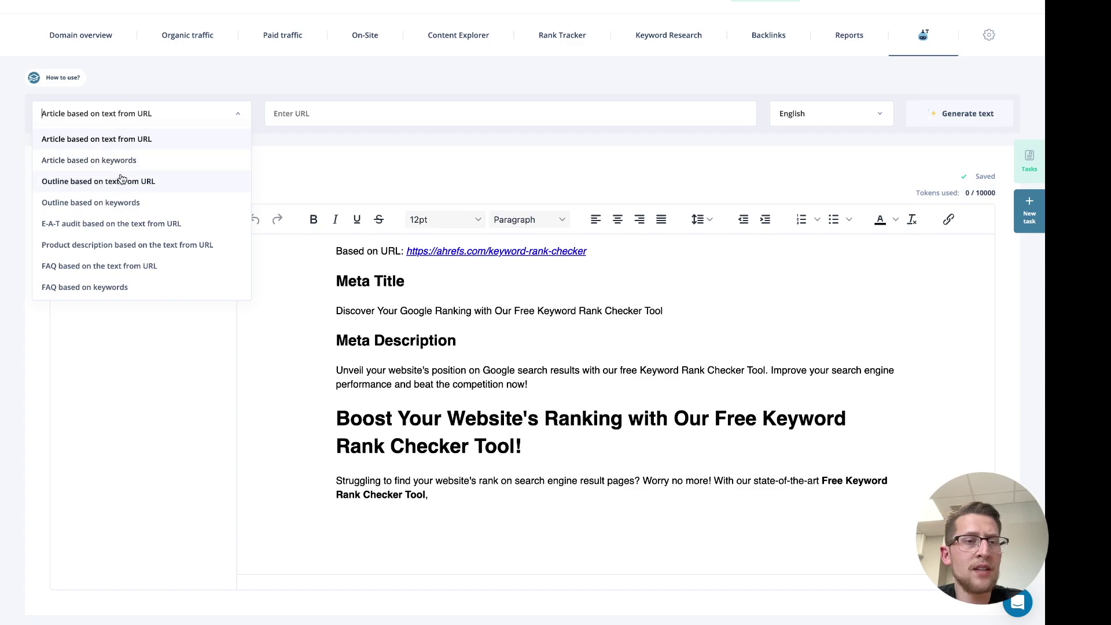
{"action": "left_click", "coordinate": [290, 165]}
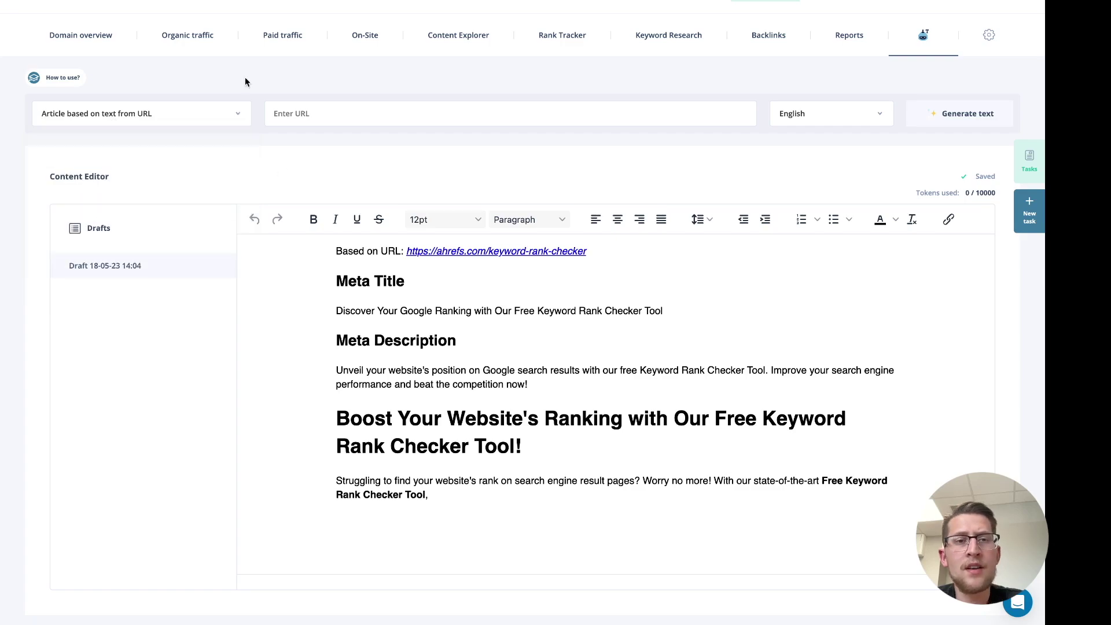
{"action": "left_click", "coordinate": [191, 46]}
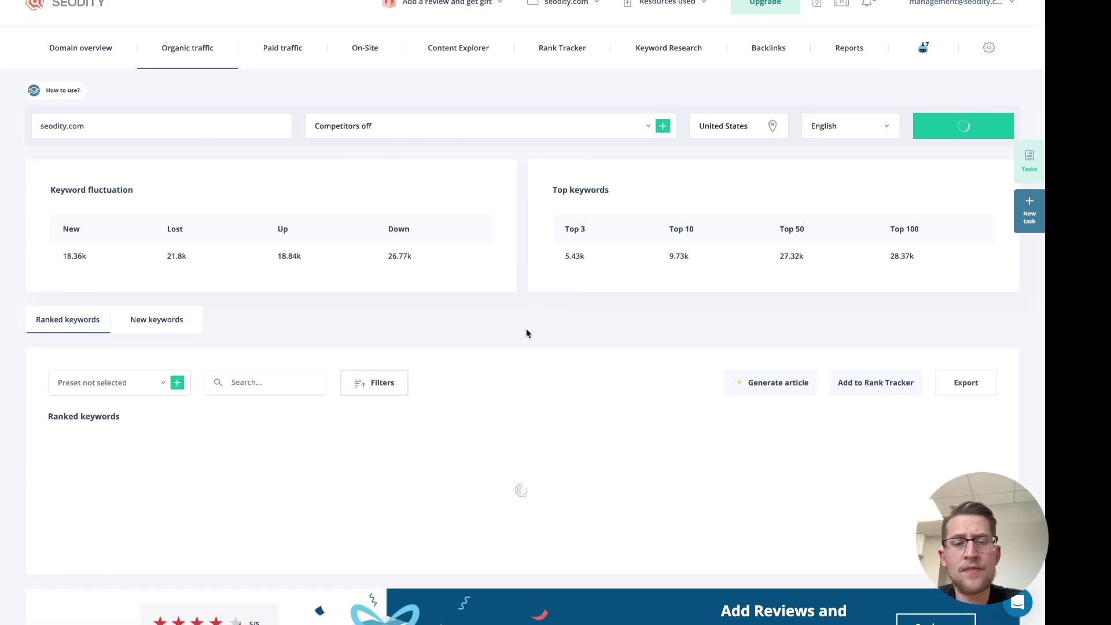
Start a keyword-based article from 'a href backlink checker' and 'advanced google operators'
{"action": "scroll", "coordinate": [377, 347], "scroll_direction": "down", "scroll_amount": 5}
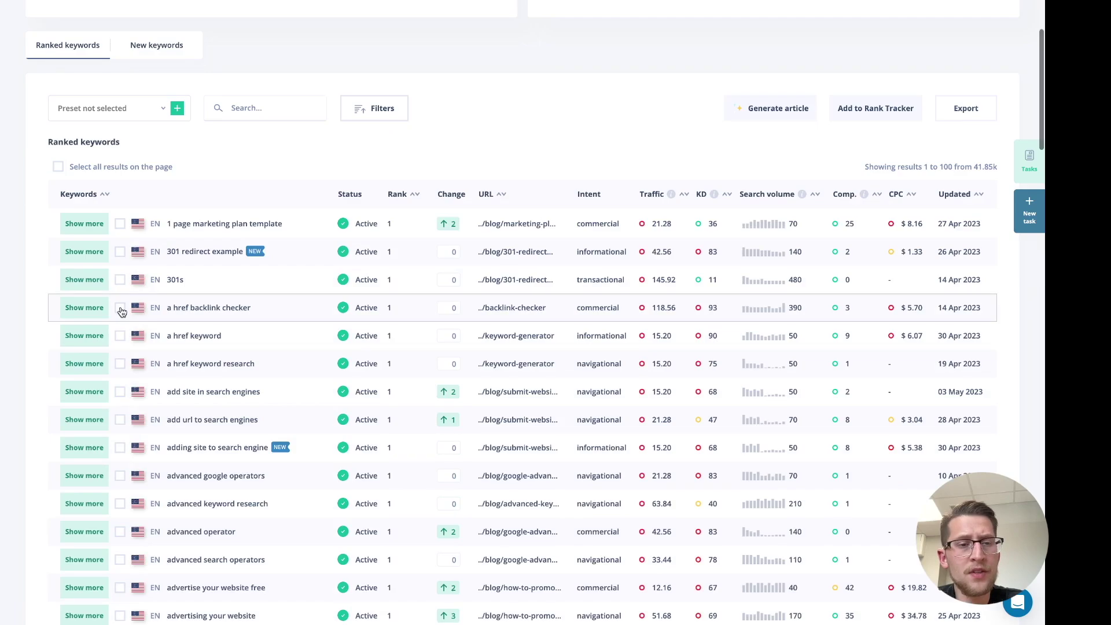
{"action": "left_click", "coordinate": [120, 307]}
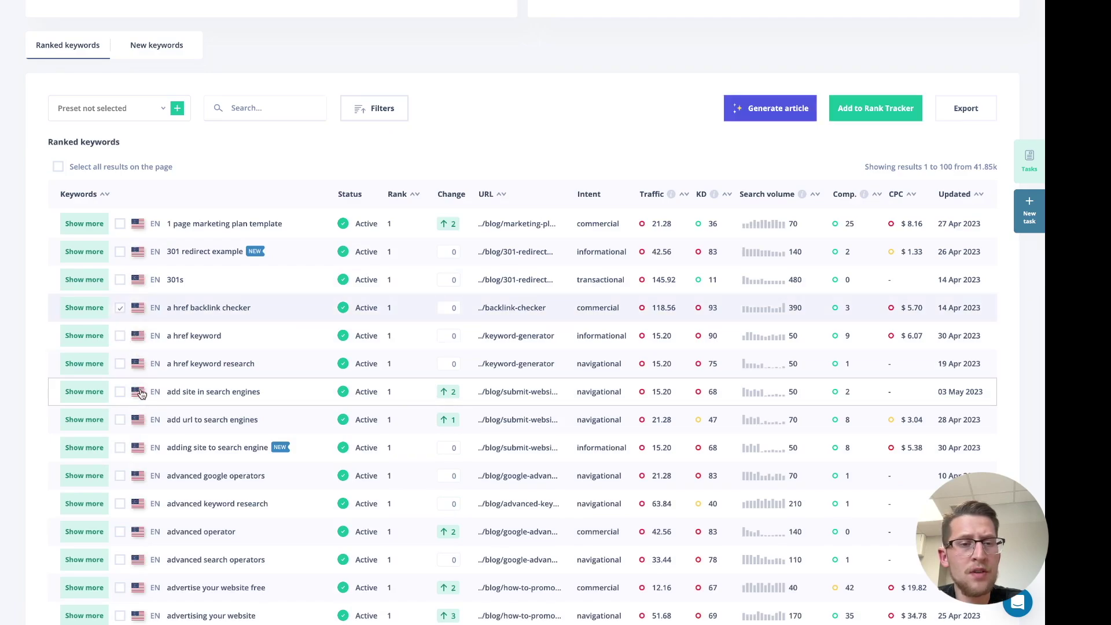
{"action": "left_click", "coordinate": [119, 476]}
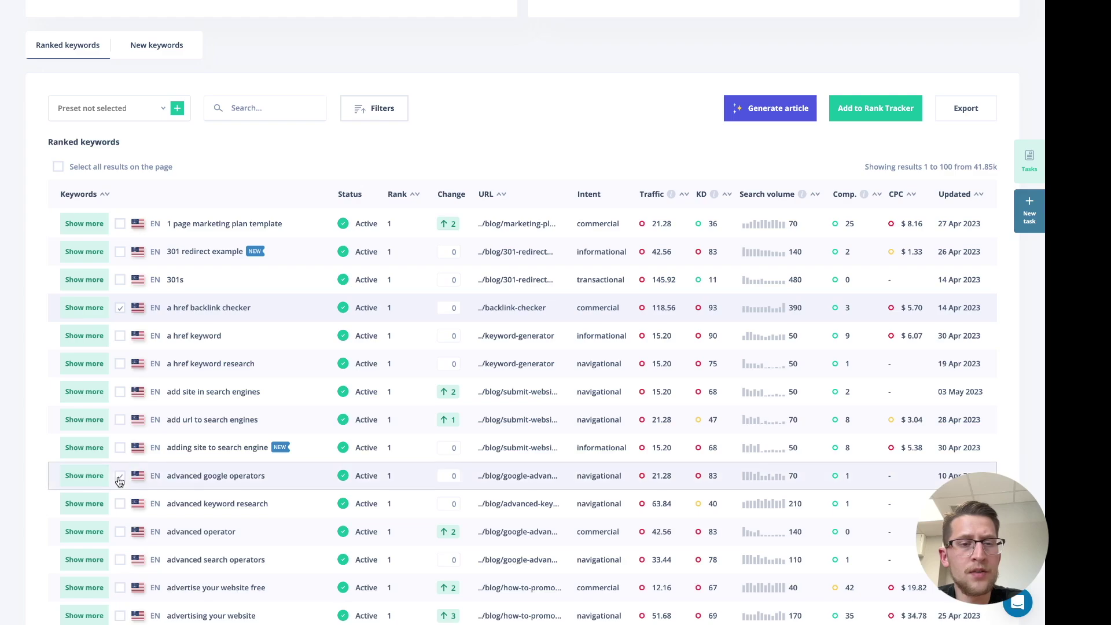
{"action": "left_click", "coordinate": [760, 115]}
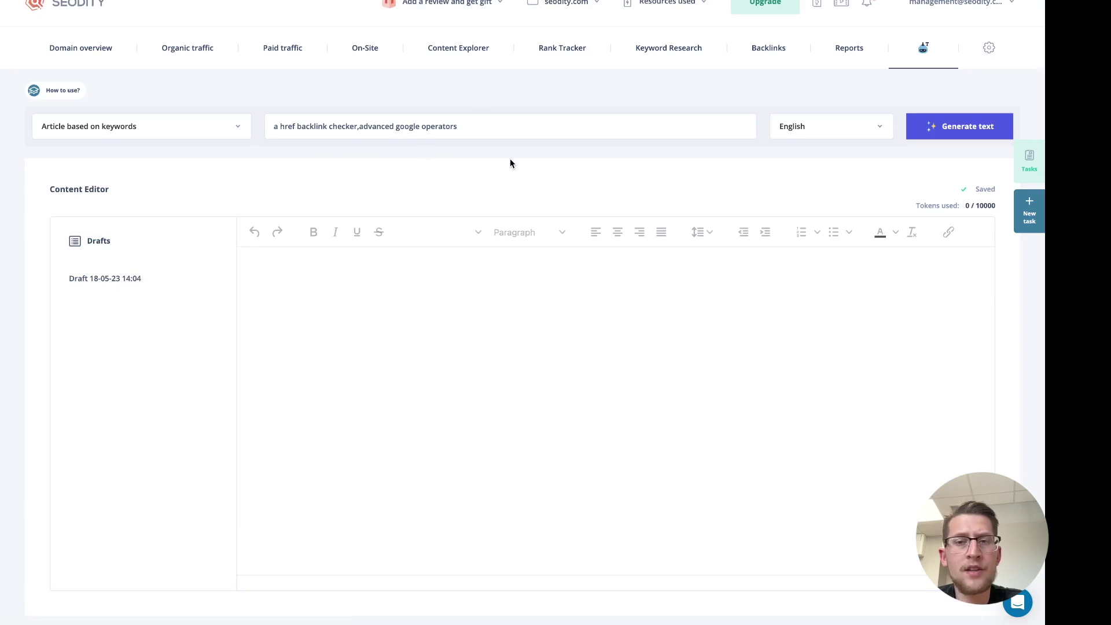
Start the keyword-based article, set content type to E-A-T audit from URL, and return to Content Explorer
{"action": "left_click", "coordinate": [957, 134]}
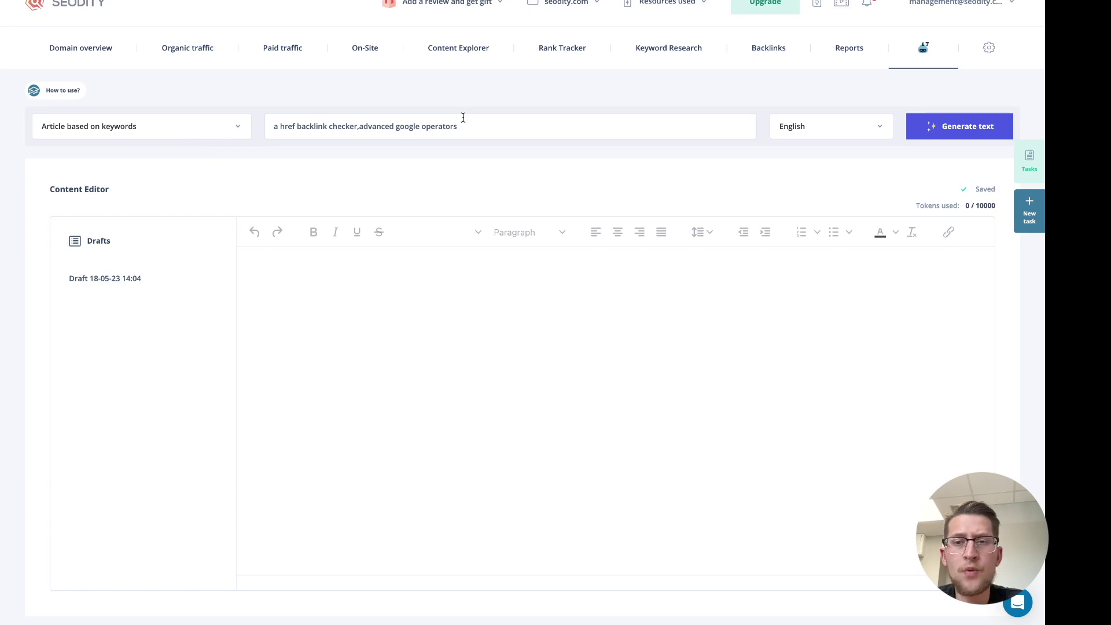
{"action": "left_click", "coordinate": [220, 127]}
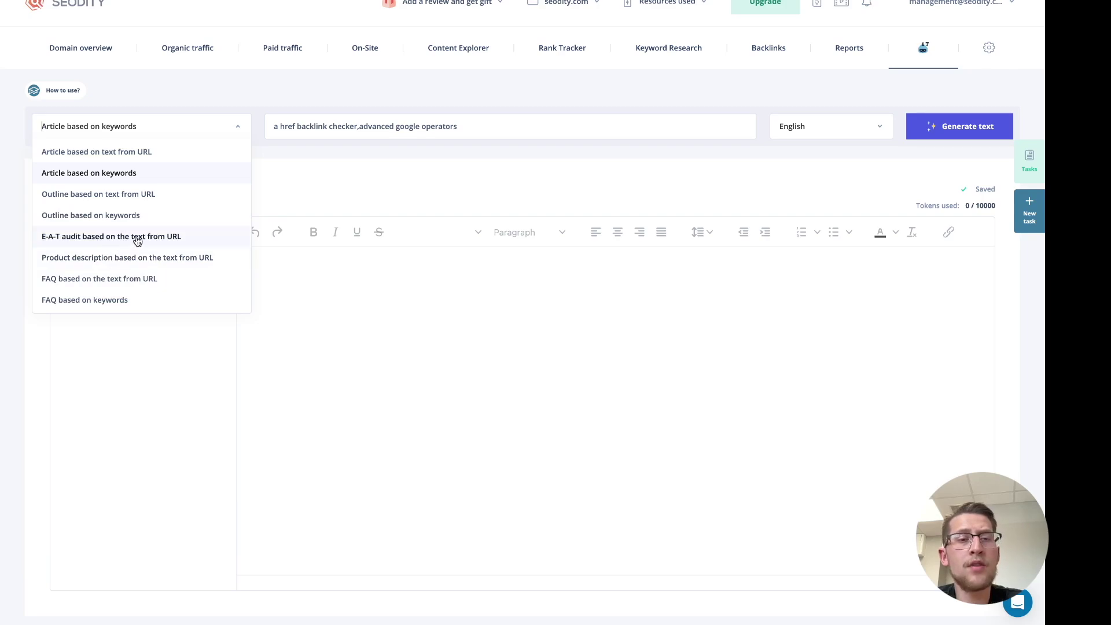
{"action": "left_click", "coordinate": [79, 240]}
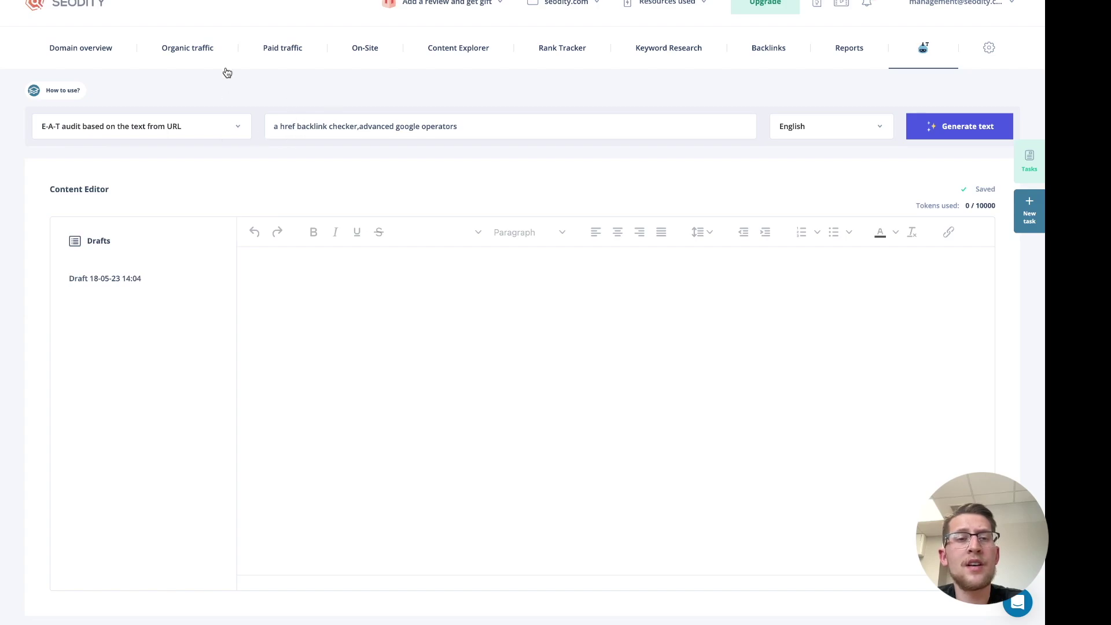
{"action": "left_click", "coordinate": [445, 54]}
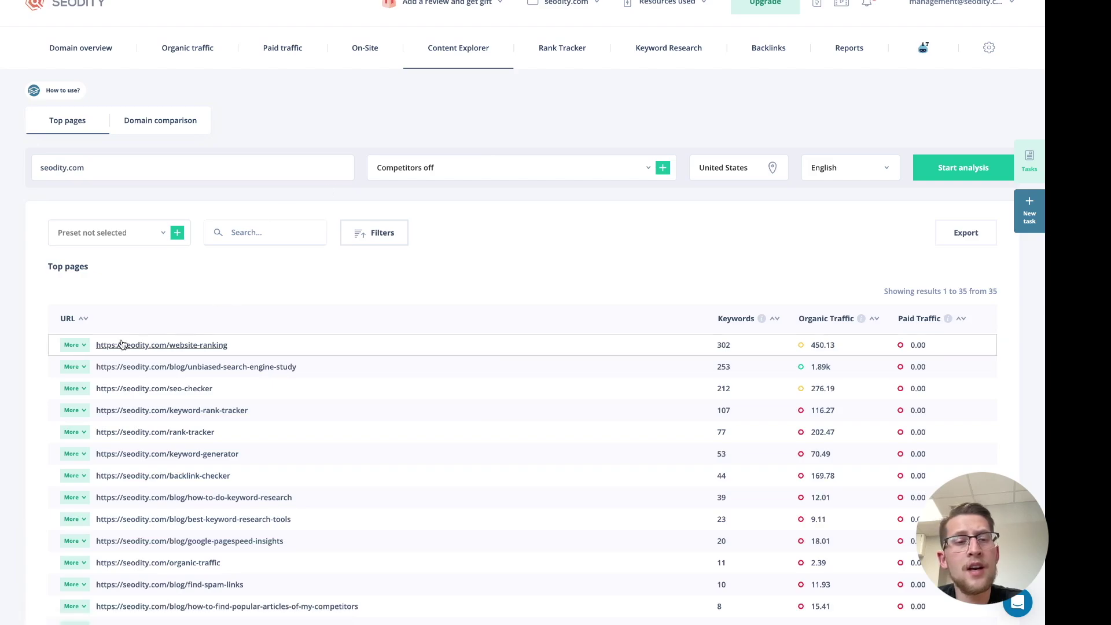
Generate an E-A-T audit draft from the text of the seodity.com/website-ranking page
{"action": "left_click", "coordinate": [71, 345]}
{"action": "left_click", "coordinate": [106, 390]}
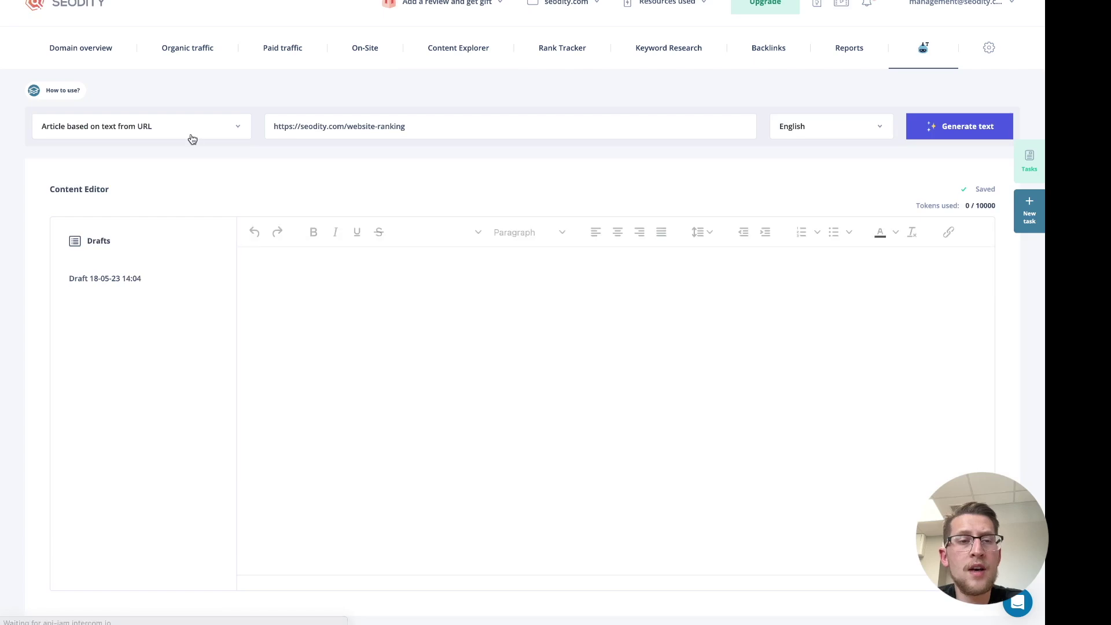
{"action": "left_click", "coordinate": [190, 136]}
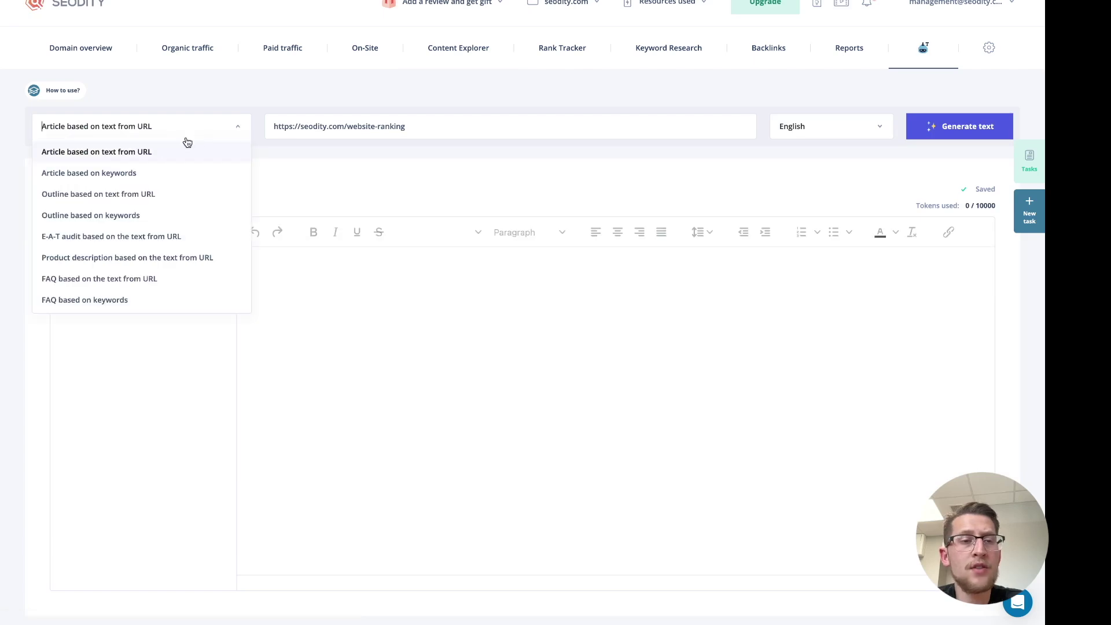
{"action": "left_click", "coordinate": [141, 237]}
{"action": "left_click", "coordinate": [930, 127]}
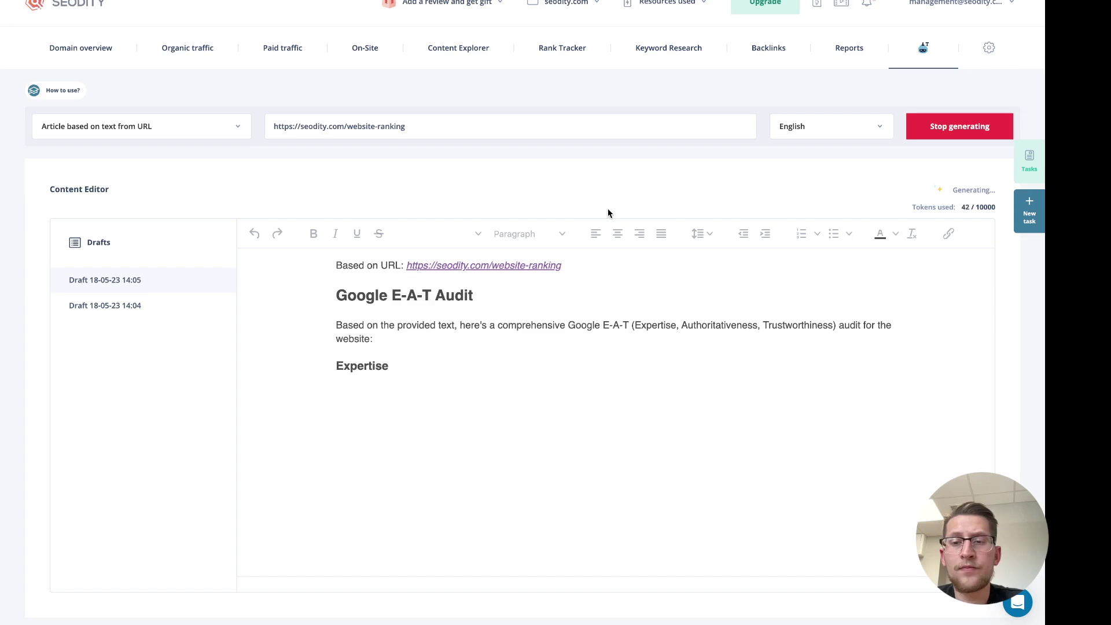
{"action": "scroll", "coordinate": [617, 247], "scroll_direction": "down", "scroll_amount": 1}
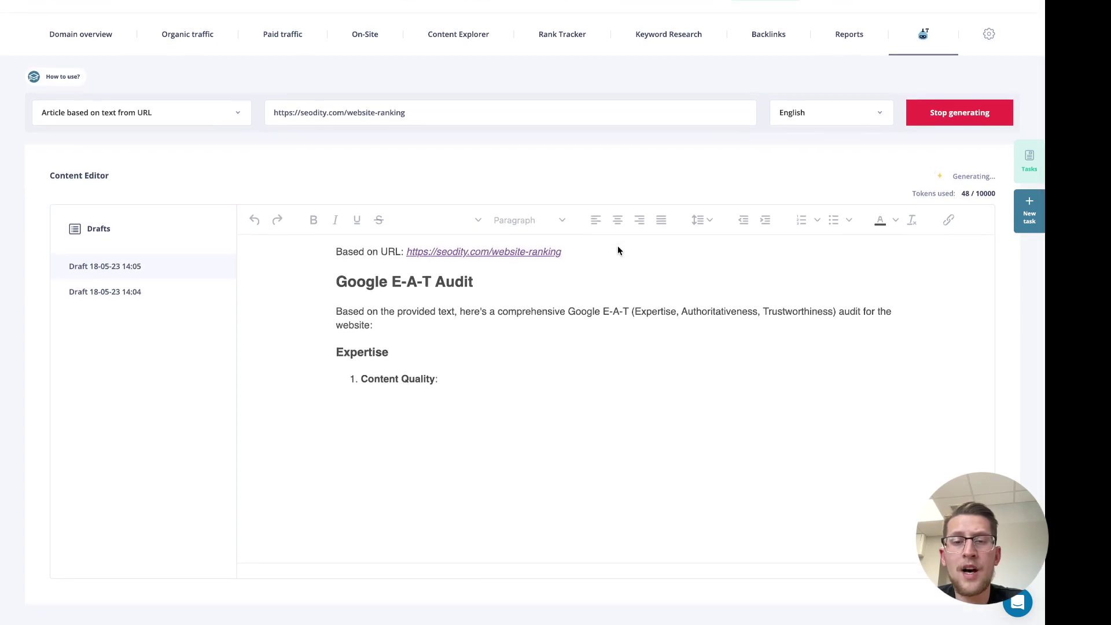
{"action": "scroll", "coordinate": [622, 287], "scroll_direction": "up", "scroll_amount": 1}
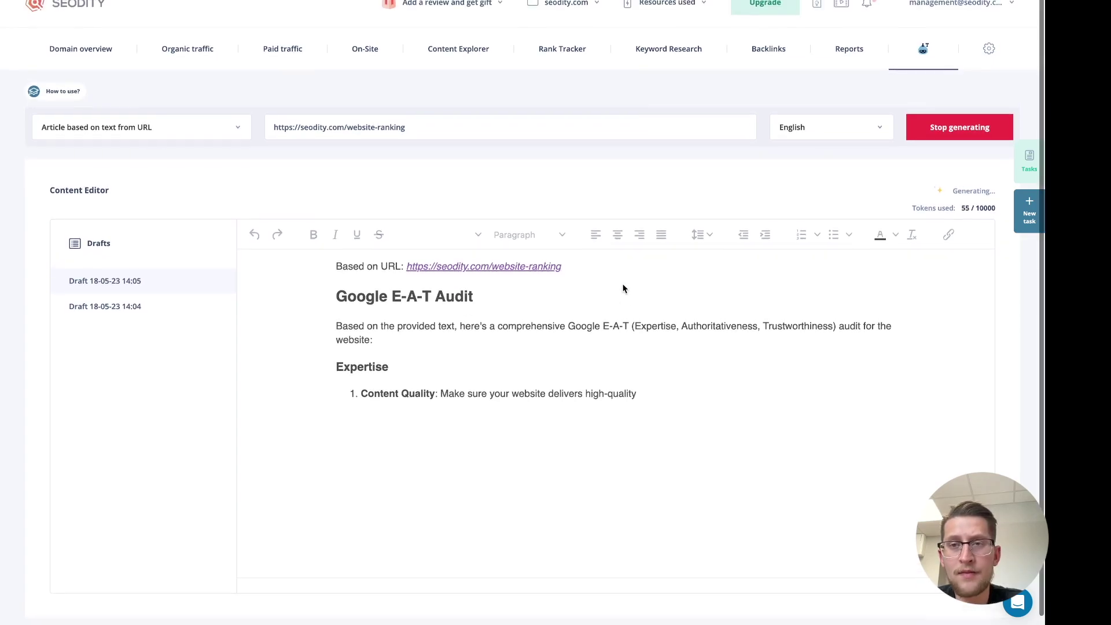